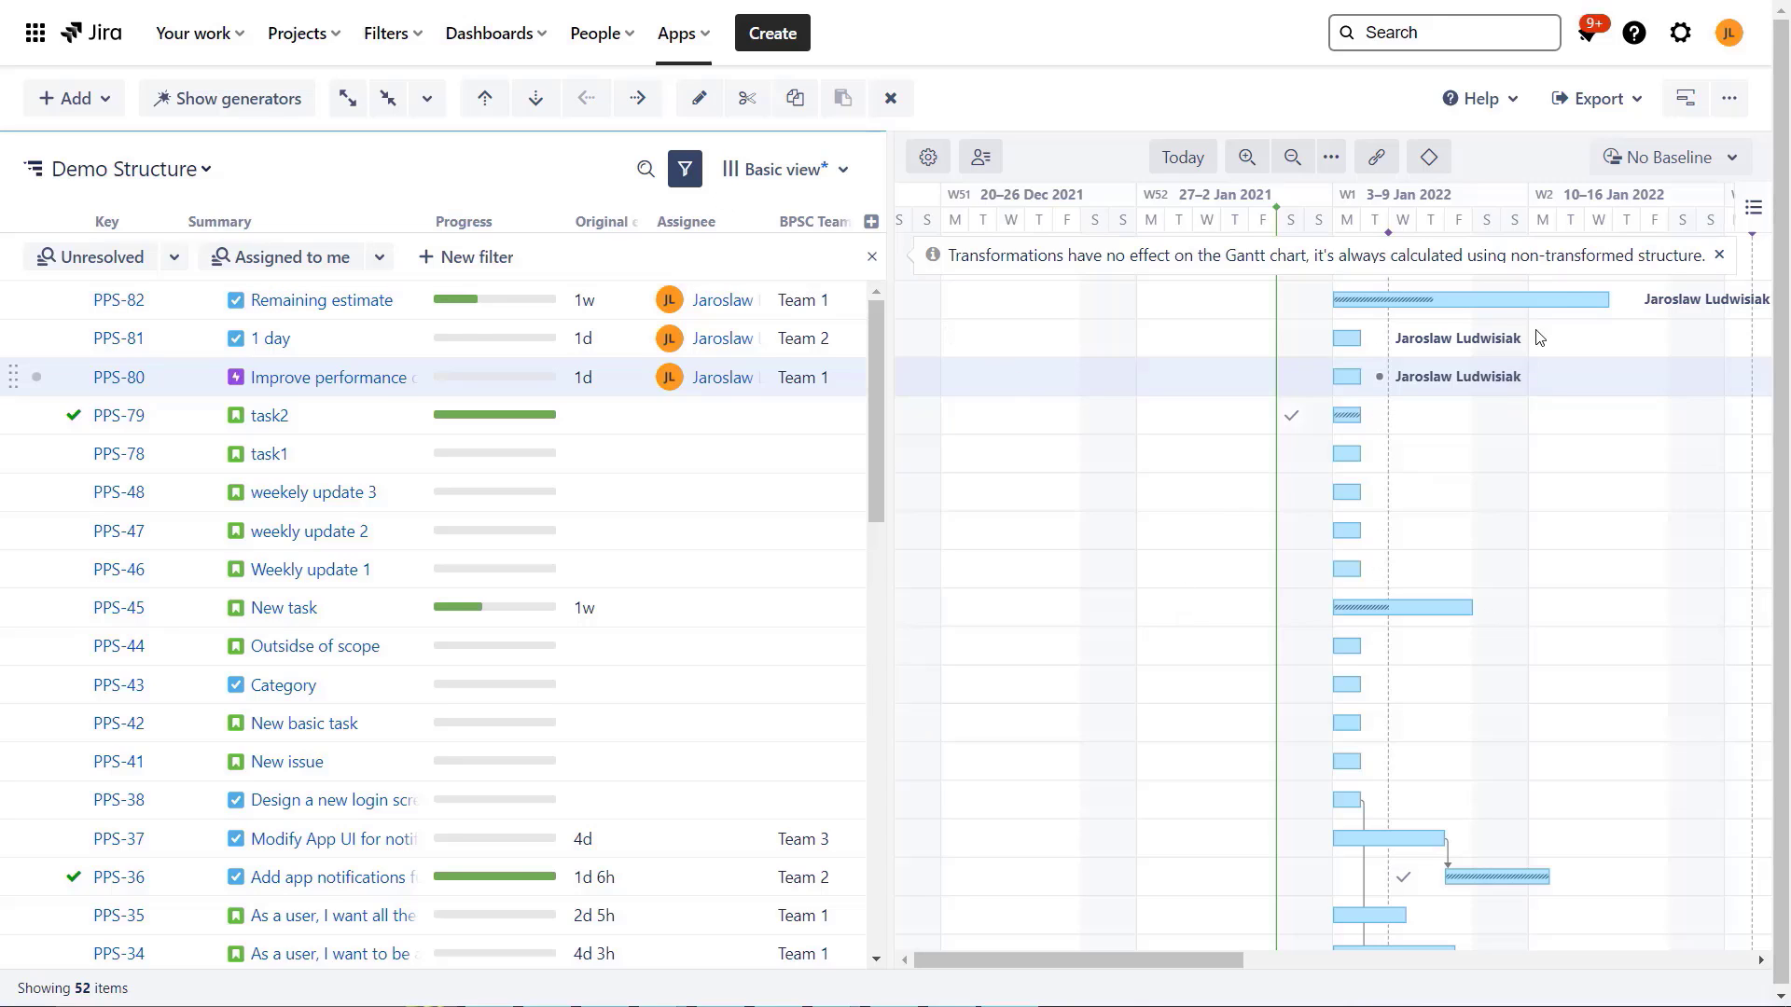
Step: Switch the structure's layout to Gantt + Resources
left_click(1700, 113)
left_click(1699, 113)
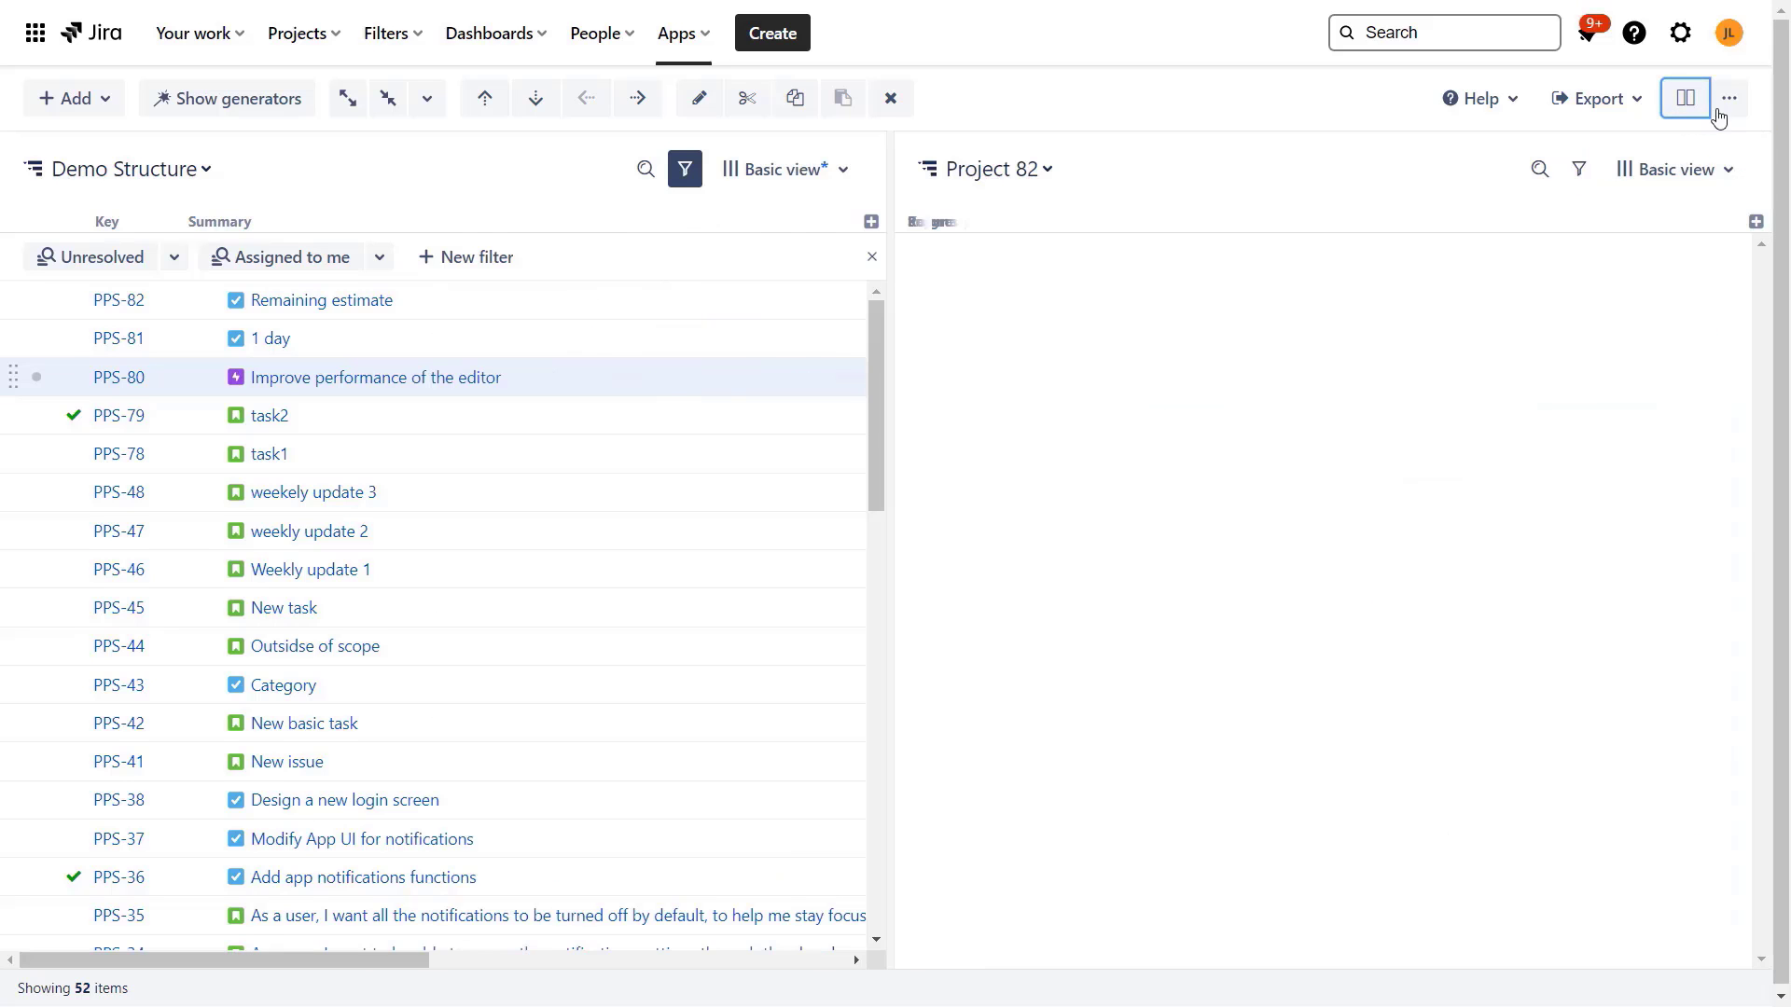
left_click(1725, 104)
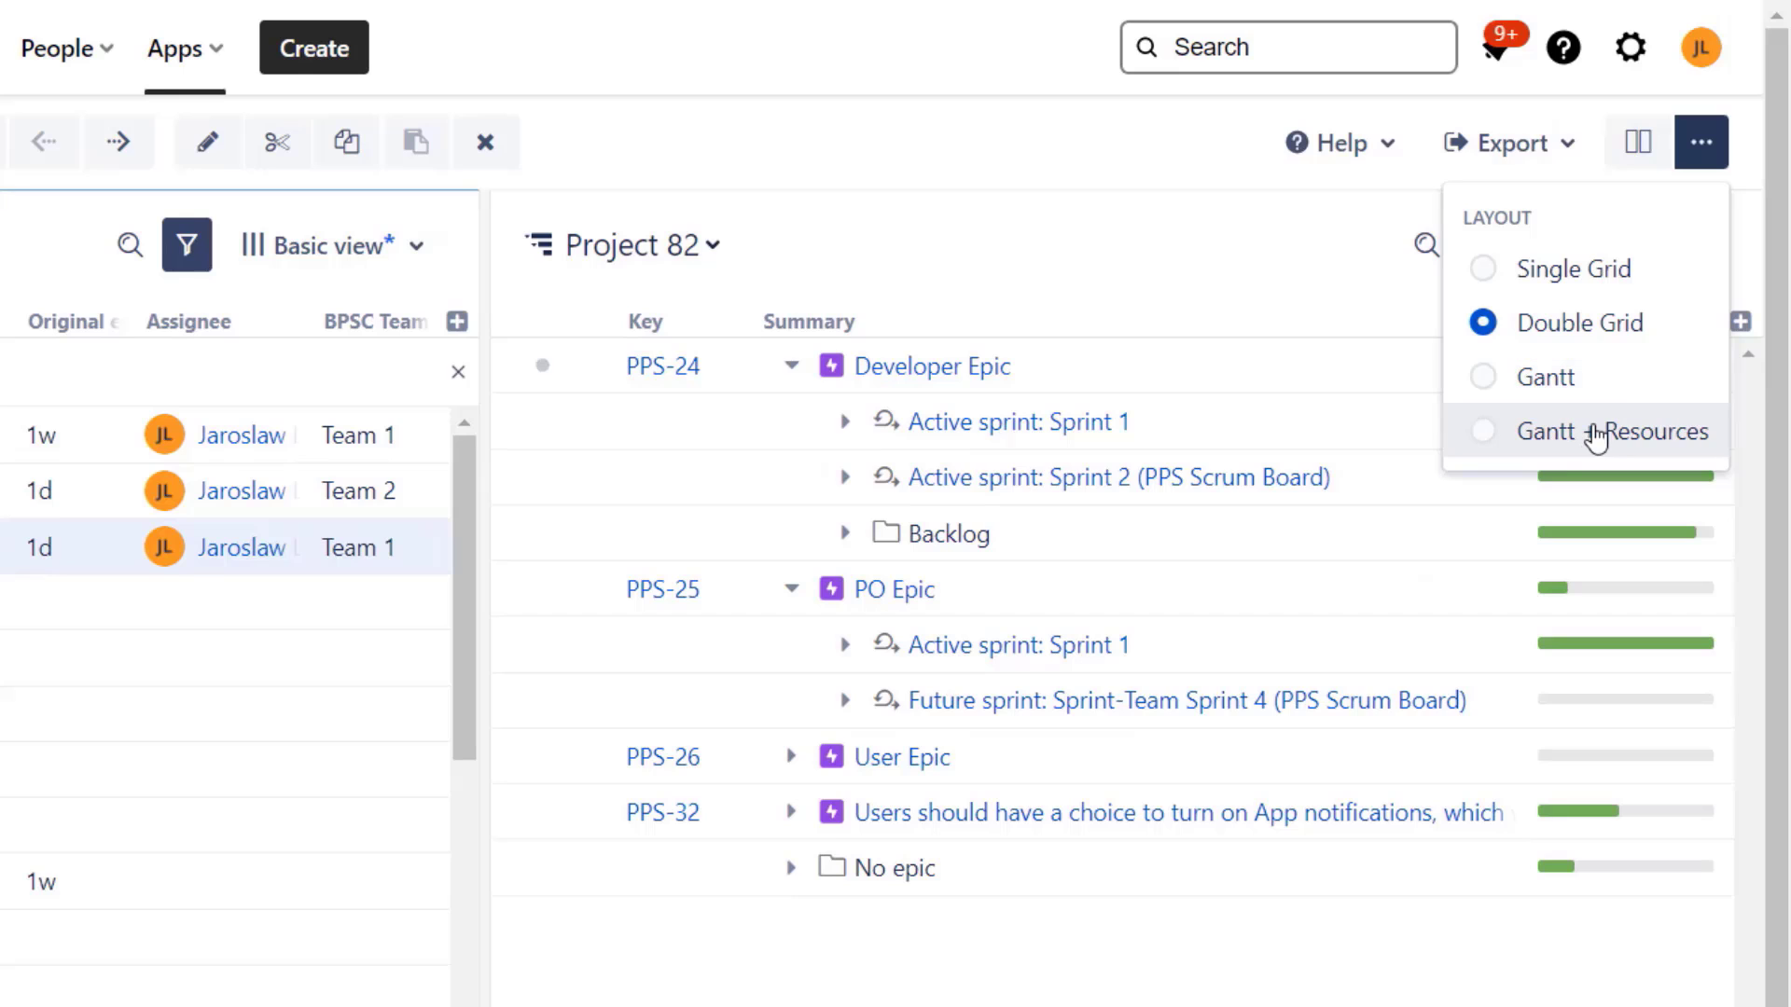
left_click(1623, 421)
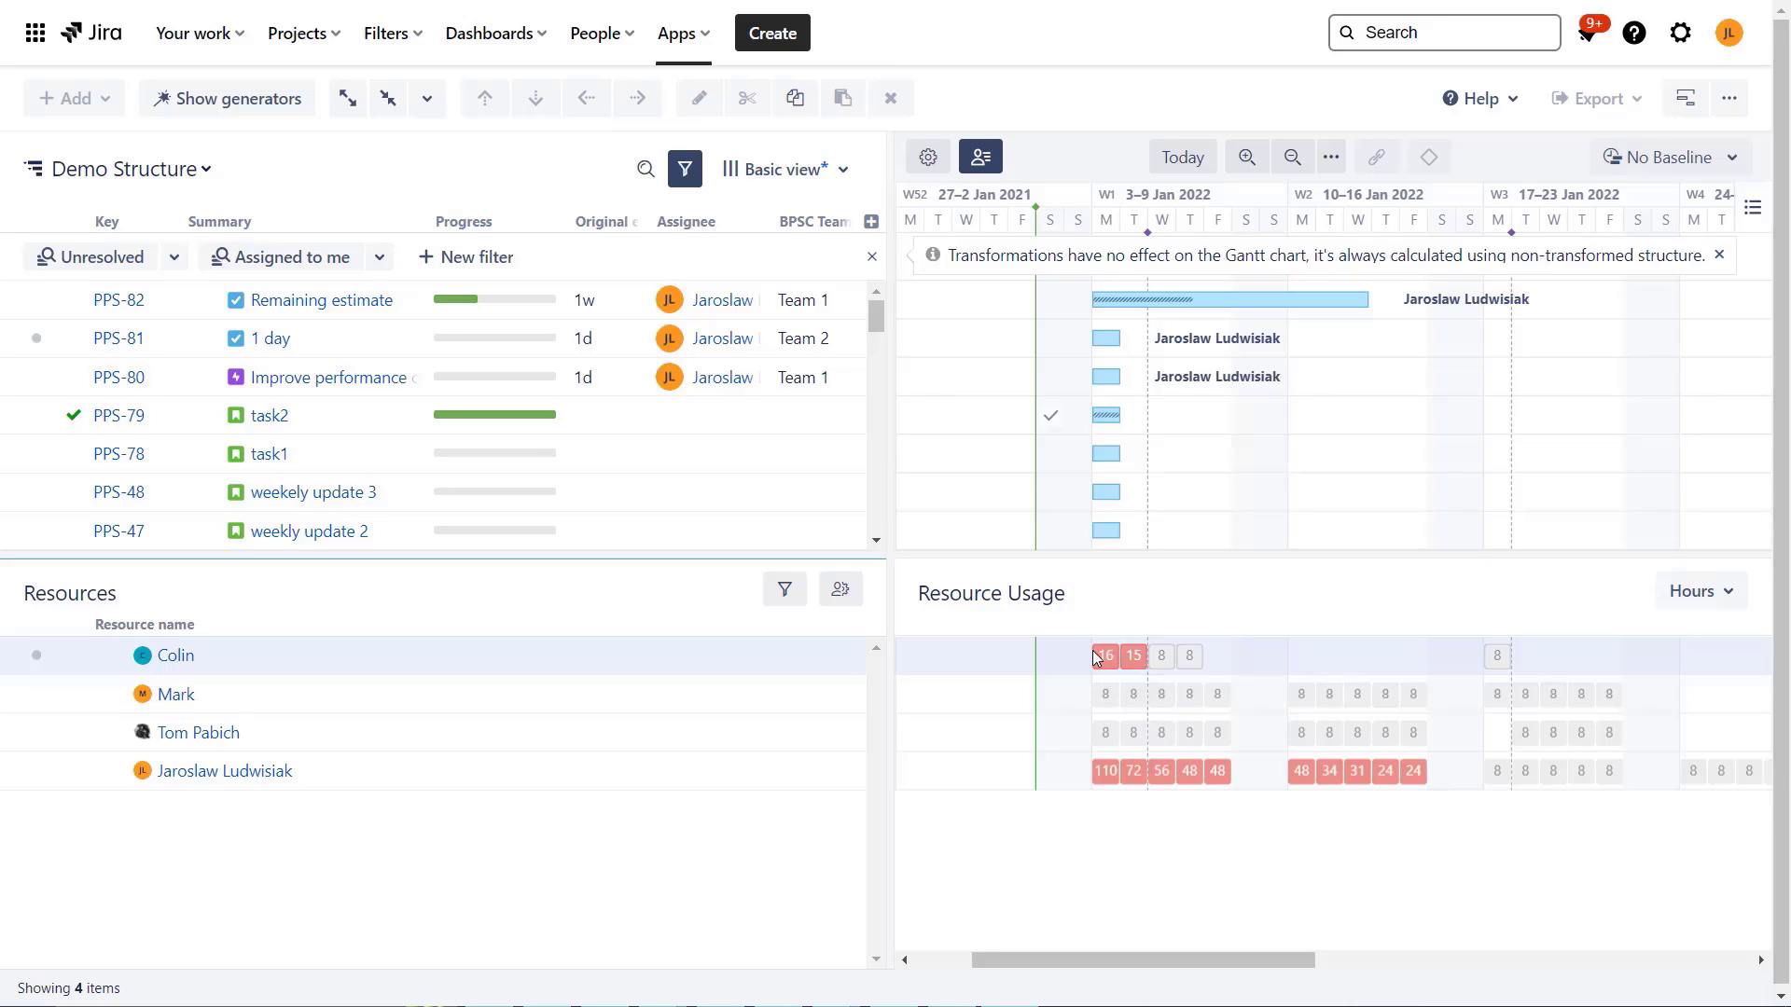
Step: Display the resource usage as Percentage and switch it back to Hours
left_click(1724, 591)
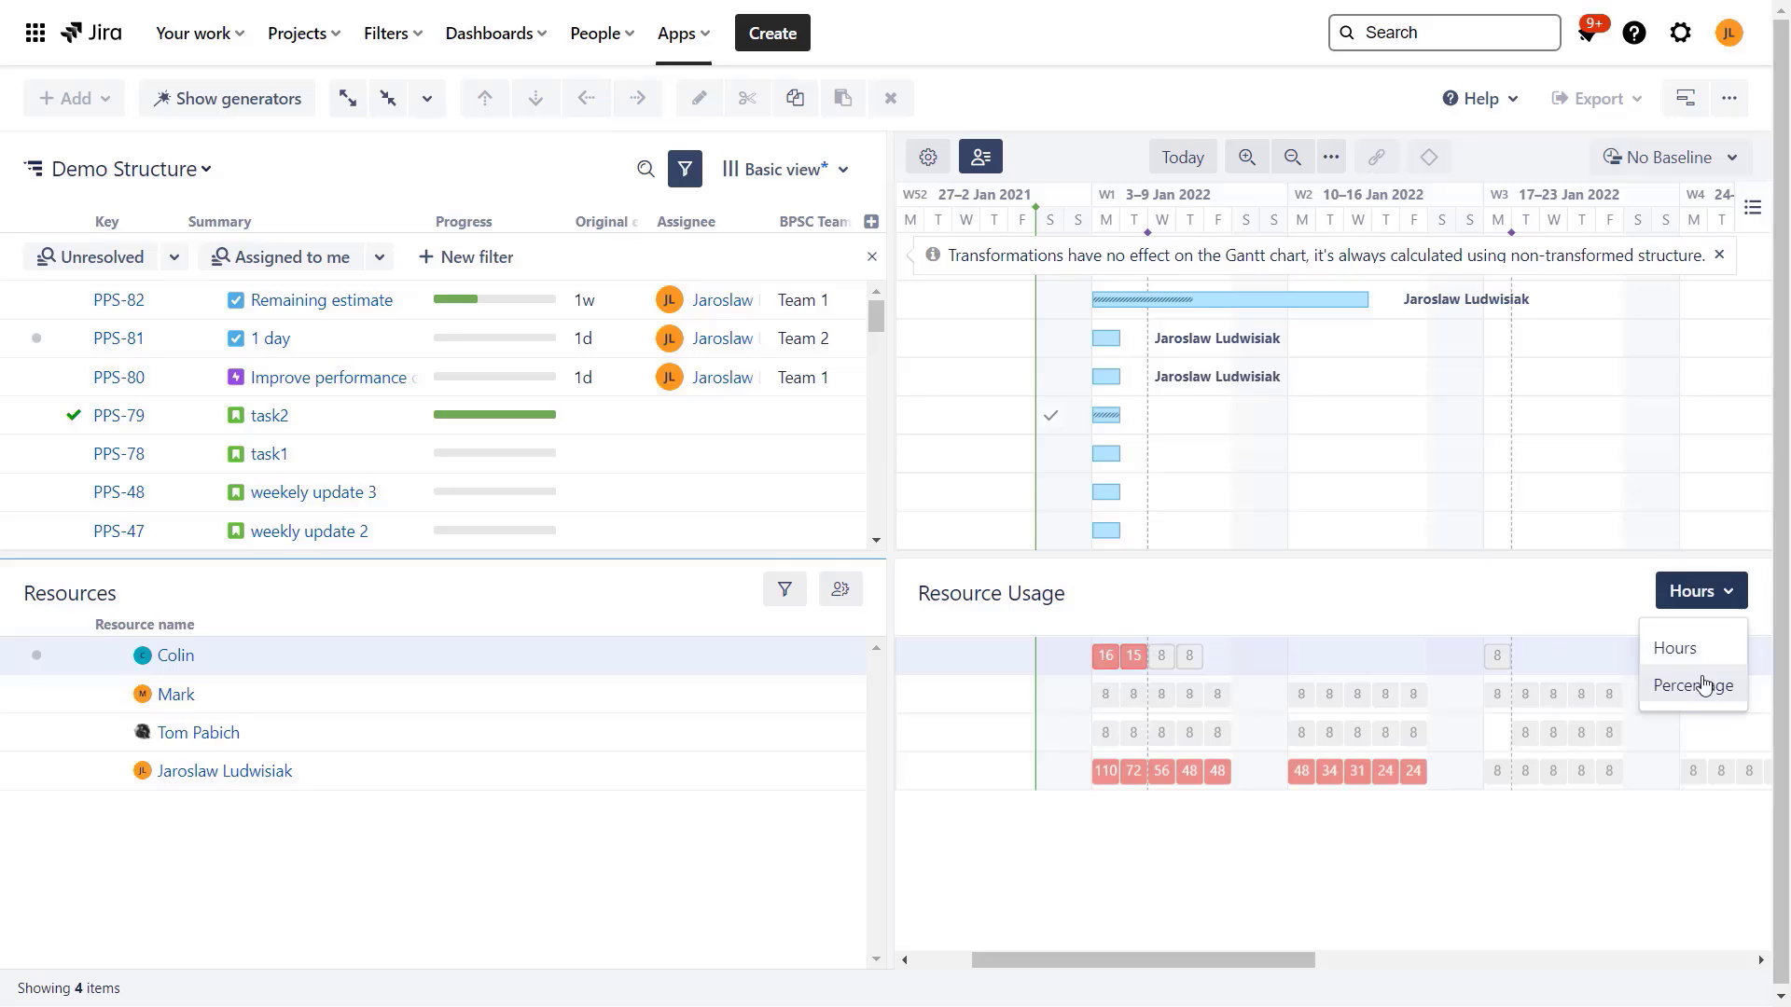
left_click(1704, 686)
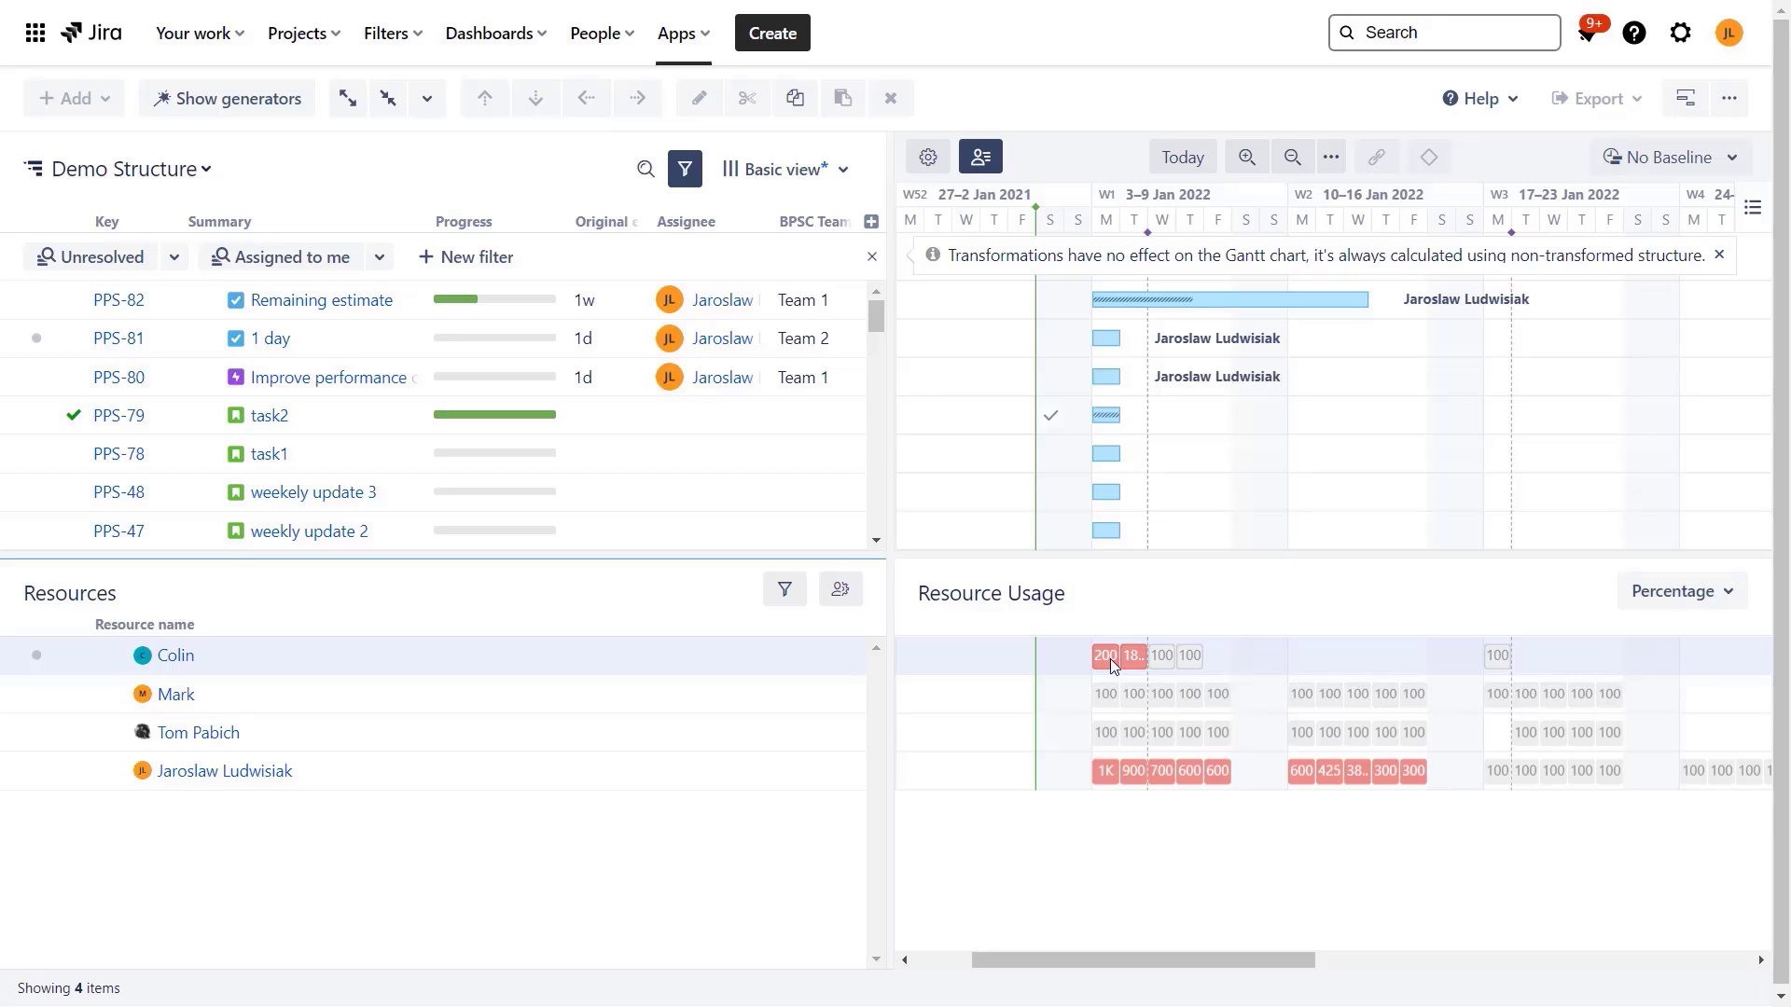
left_click(1730, 592)
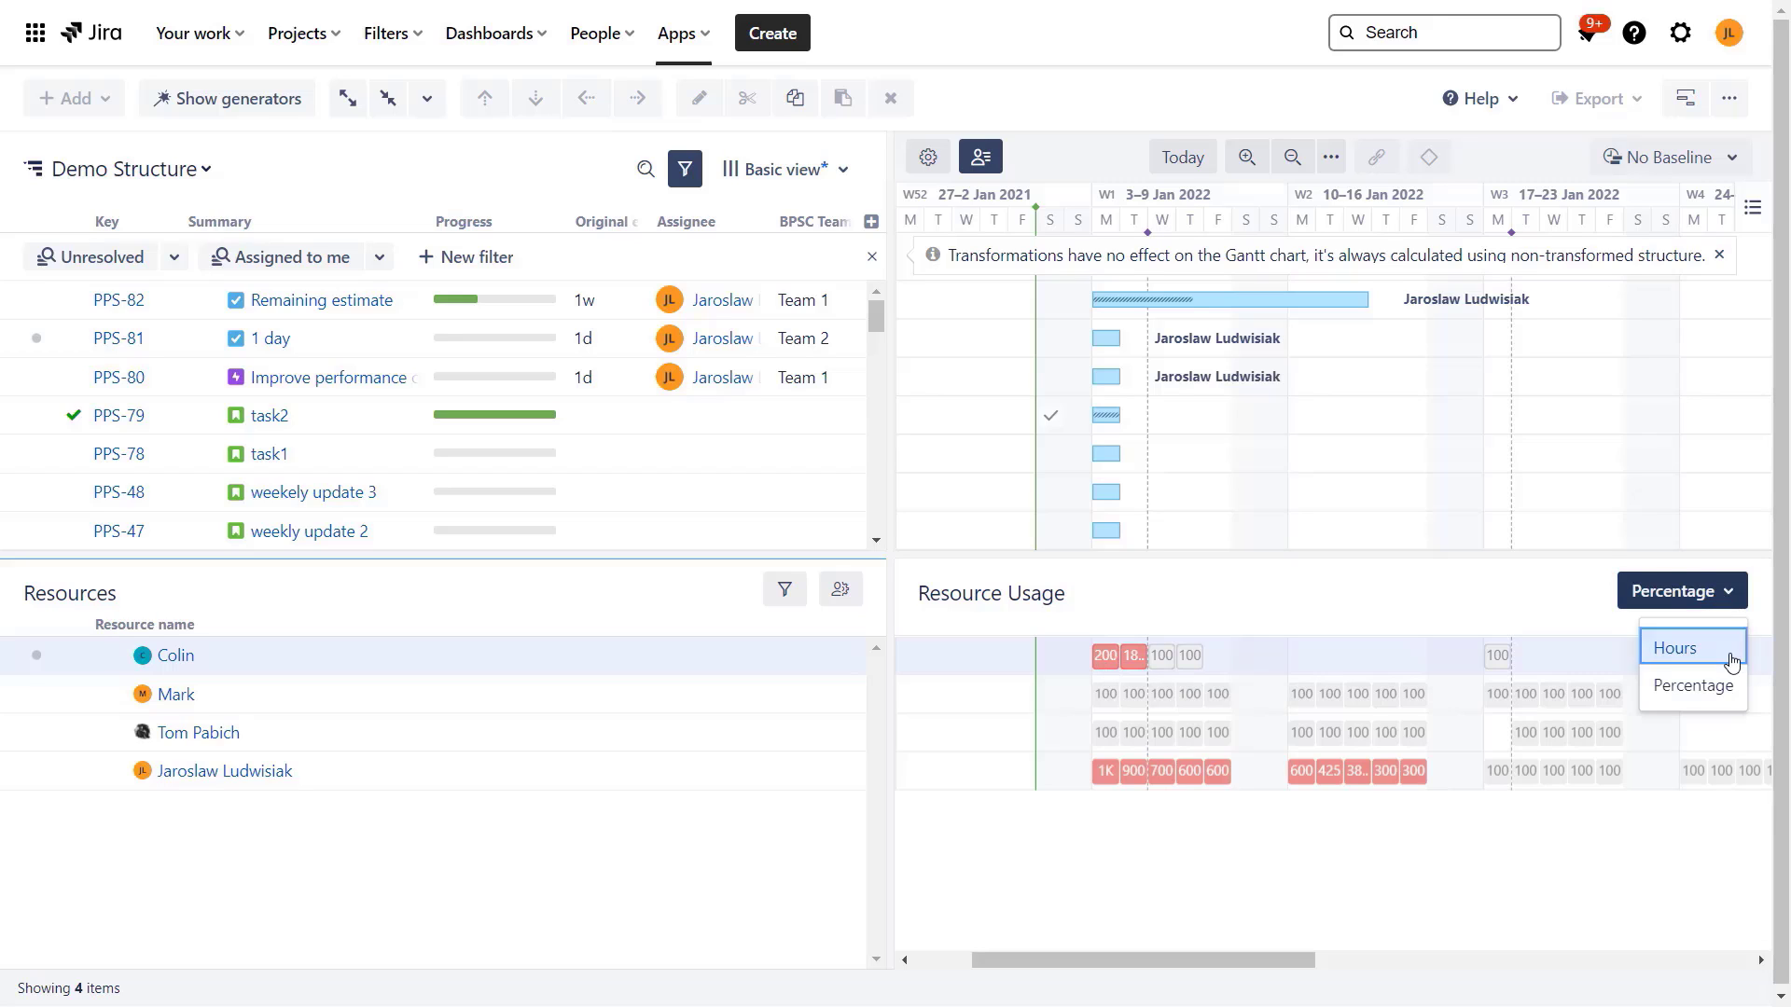
left_click(1732, 658)
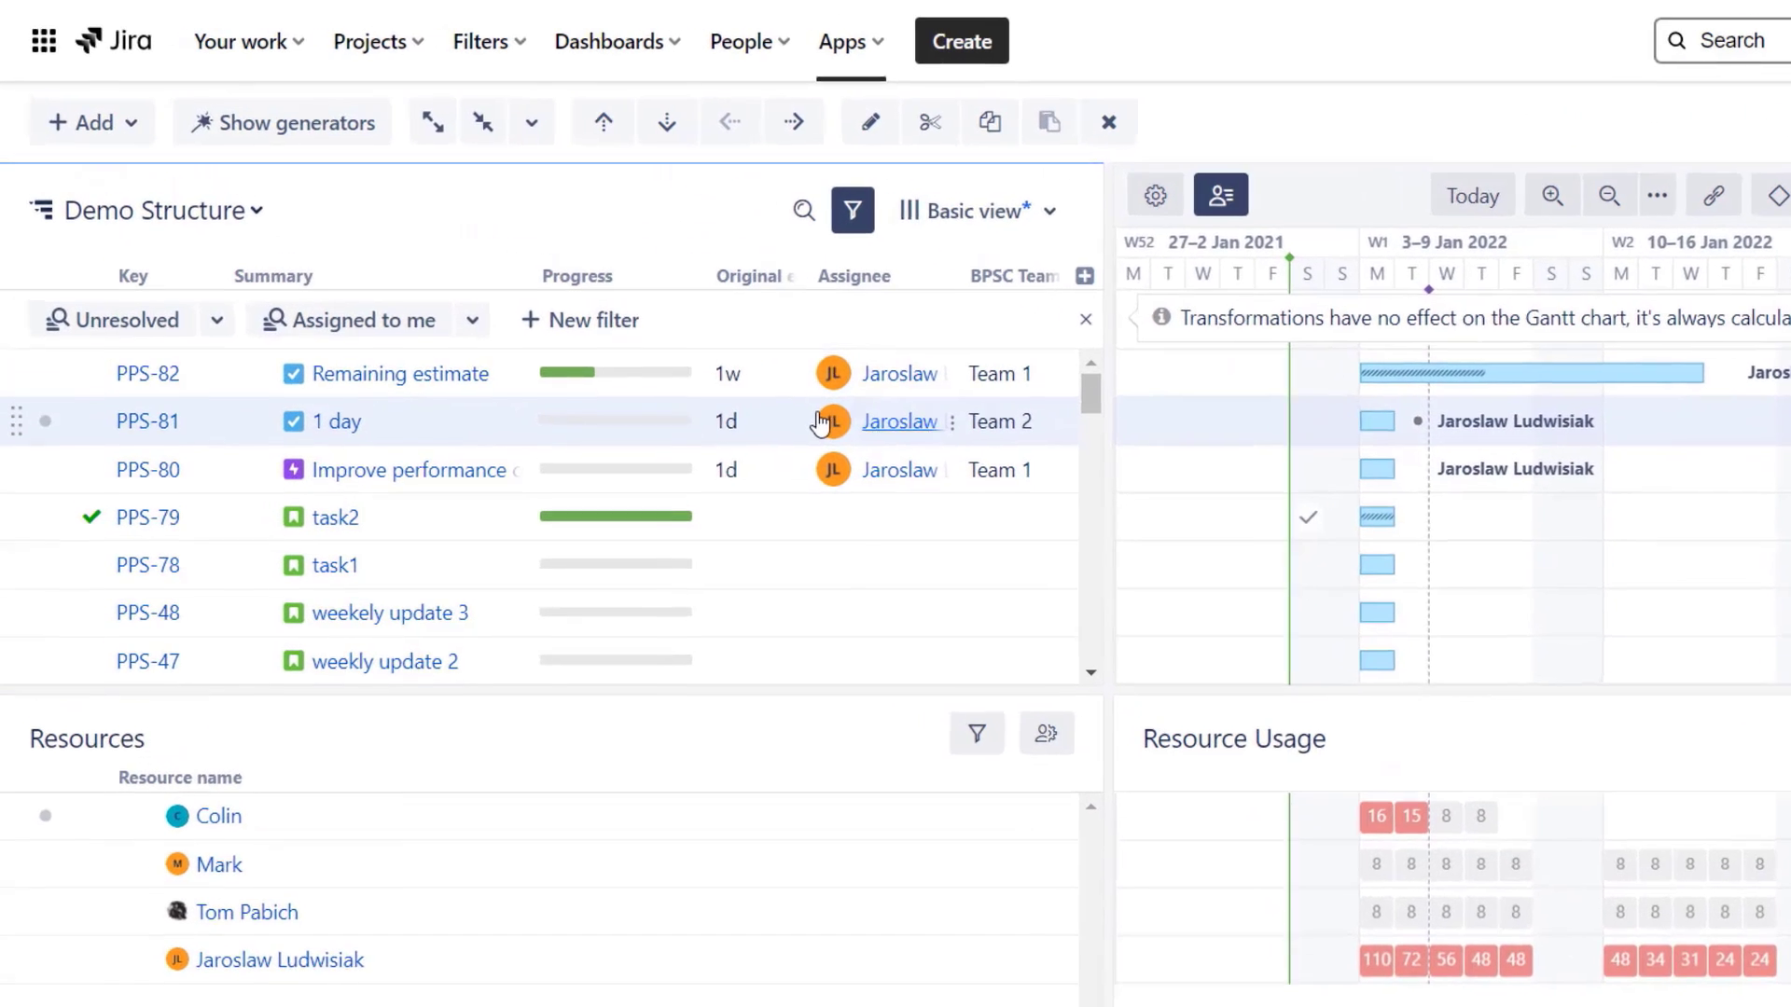
Step: Reassign task PPS-81 to the fourth team member in the assignee list and save the change
left_click(711, 364)
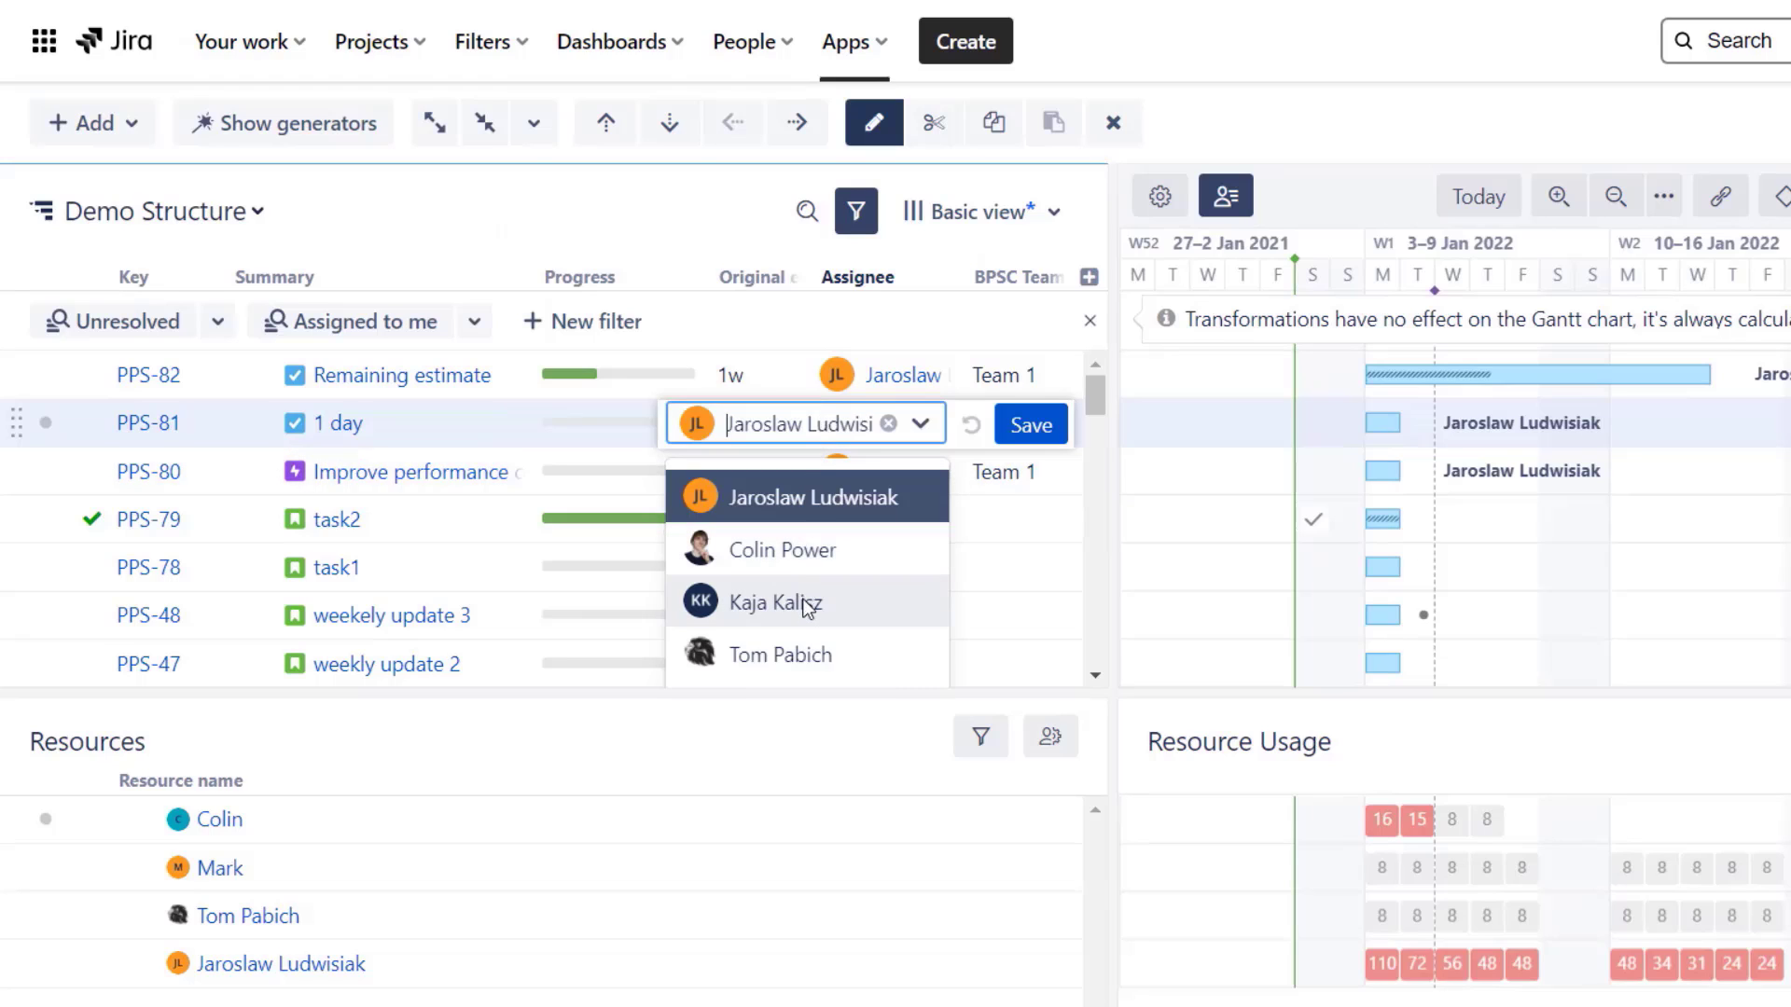
left_click(800, 657)
left_click(1031, 425)
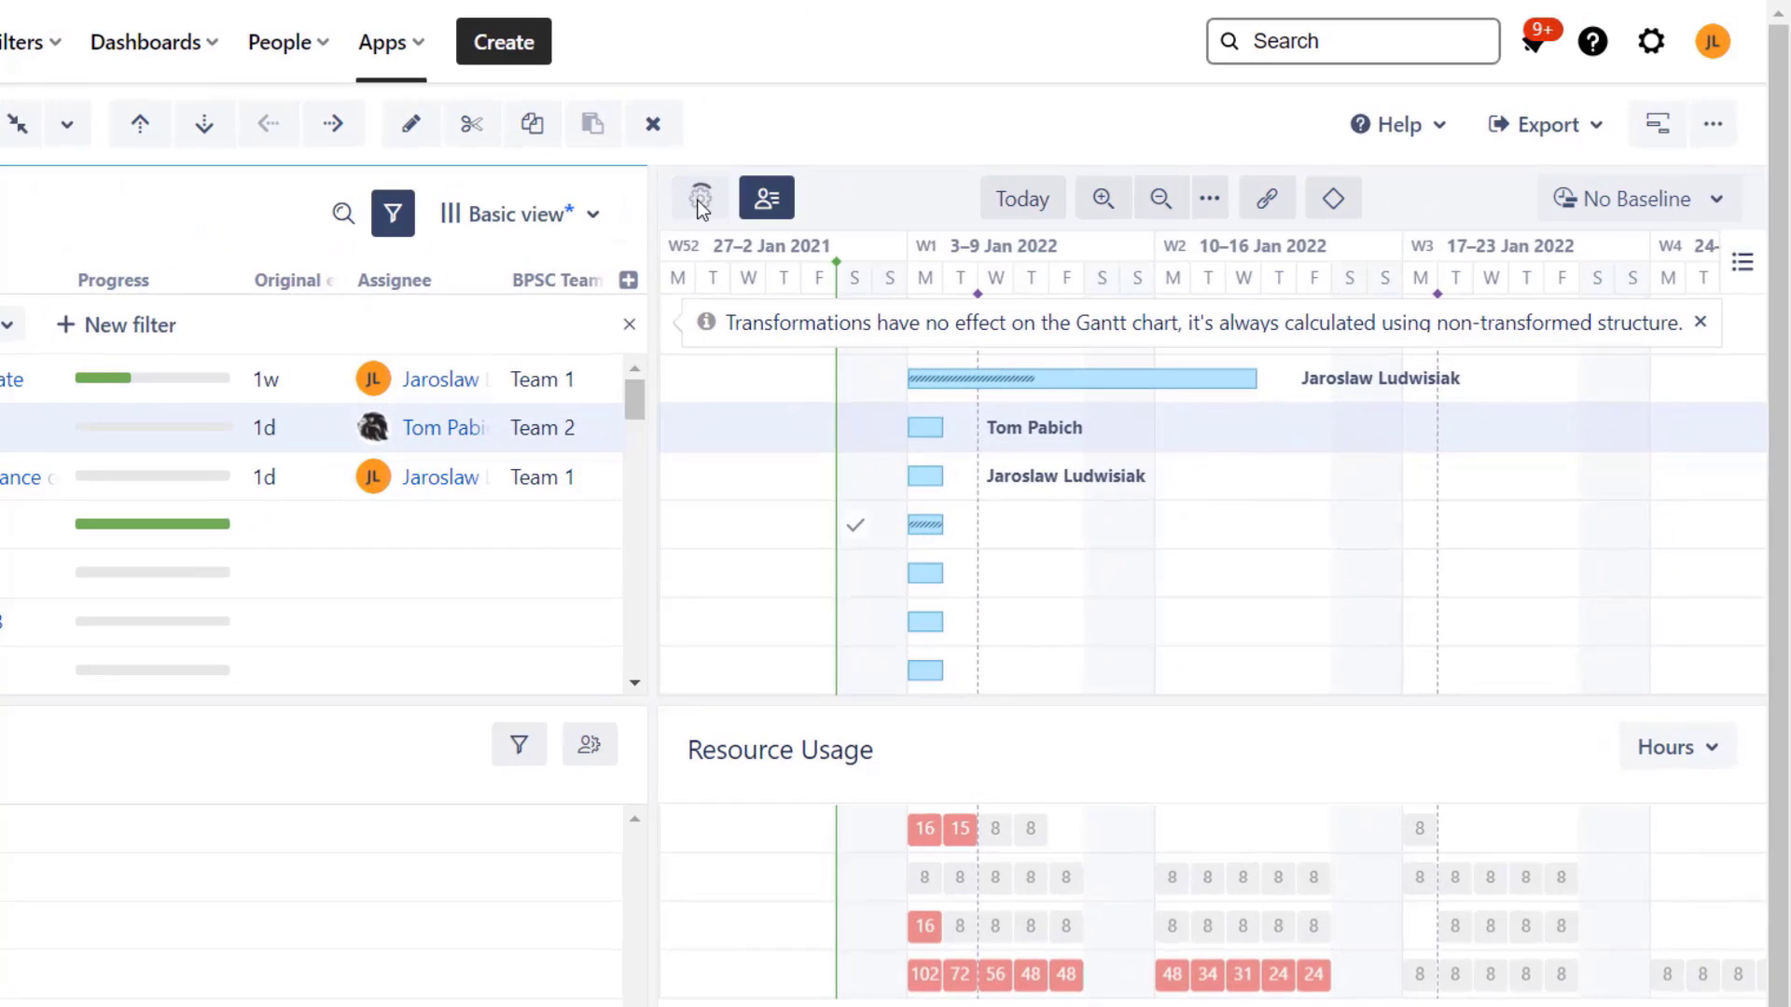
Step: Open the Gantt chart's Scheduling settings and try the Use Remaining Estimate only option, leaving it off
left_click(706, 201)
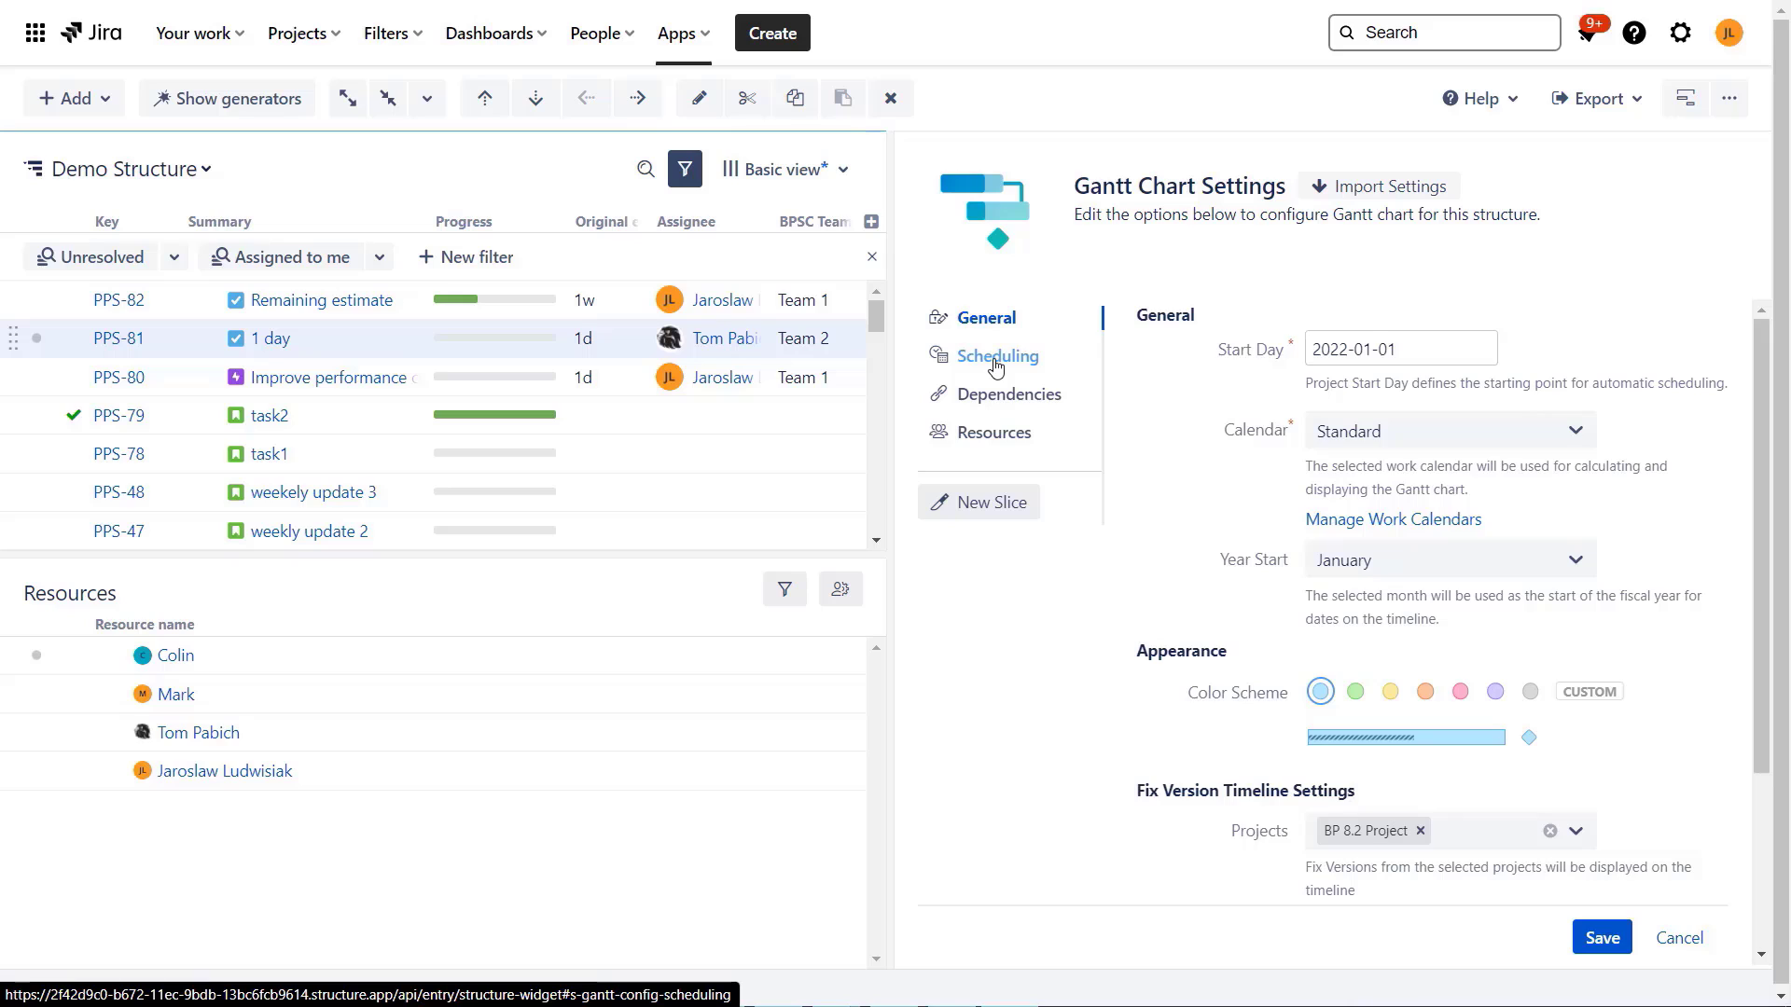
left_click(996, 366)
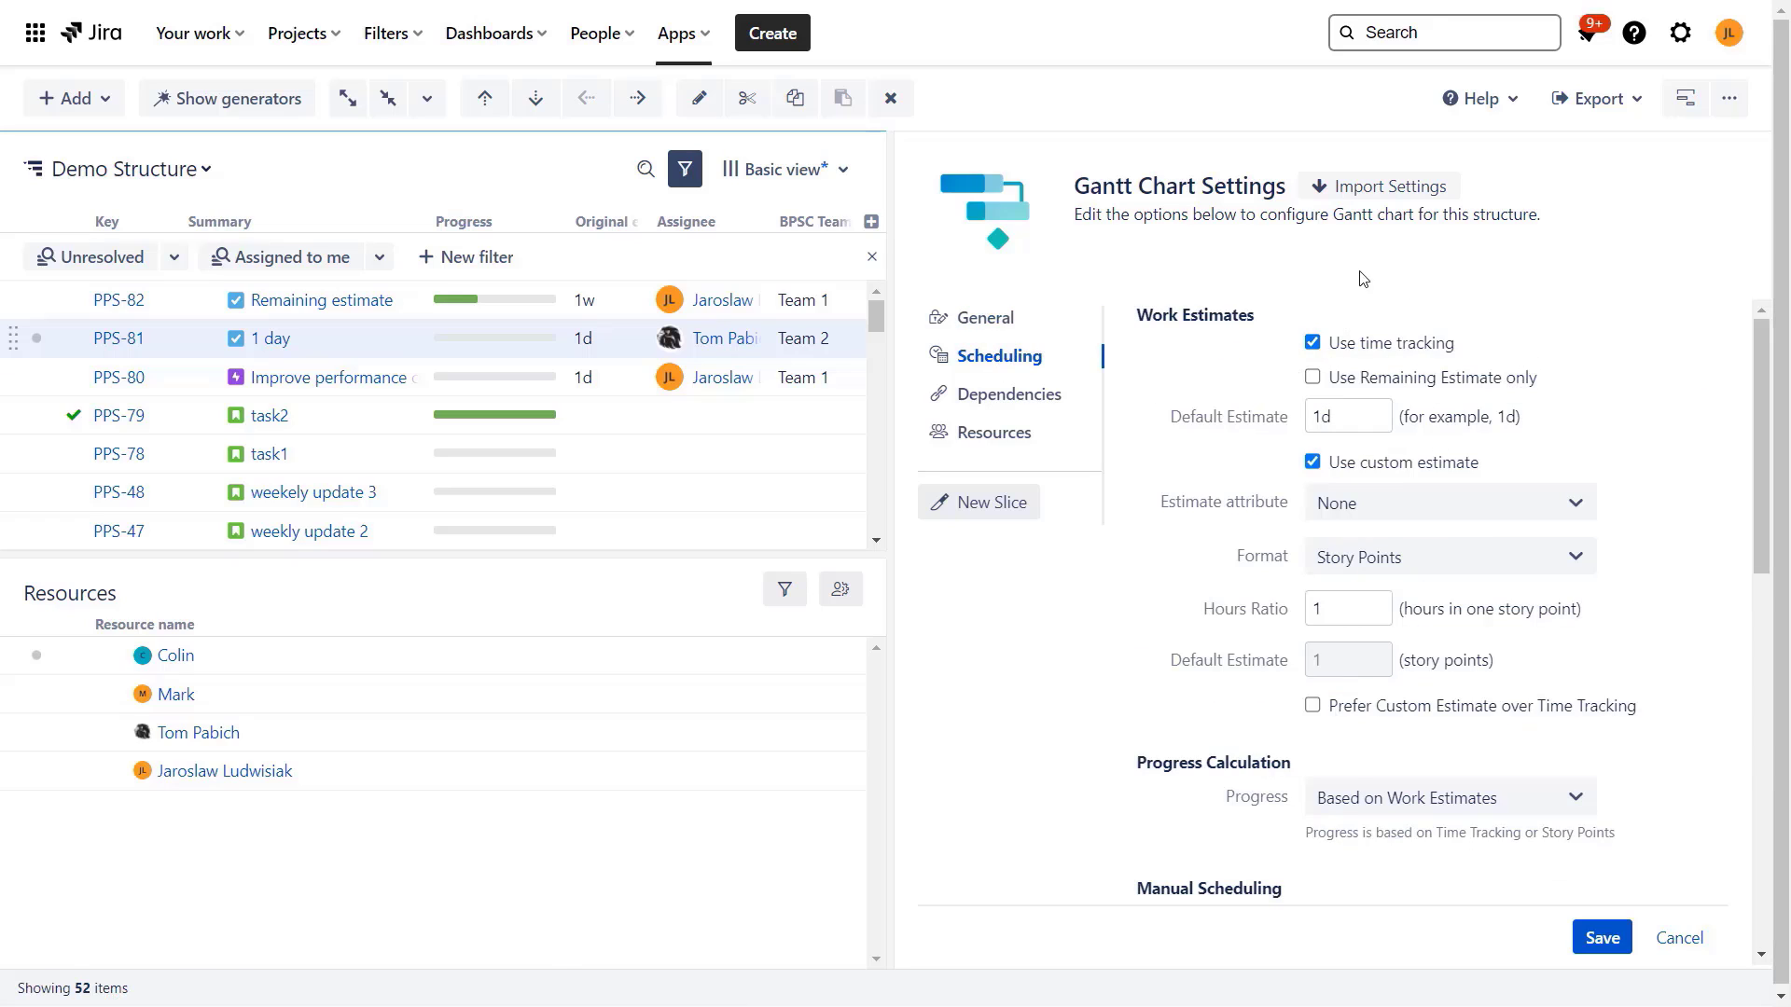
mouse_move(1761, 373)
left_mouse_down()
mouse_move(1761, 393)
mouse_move(1760, 371)
left_mouse_up()
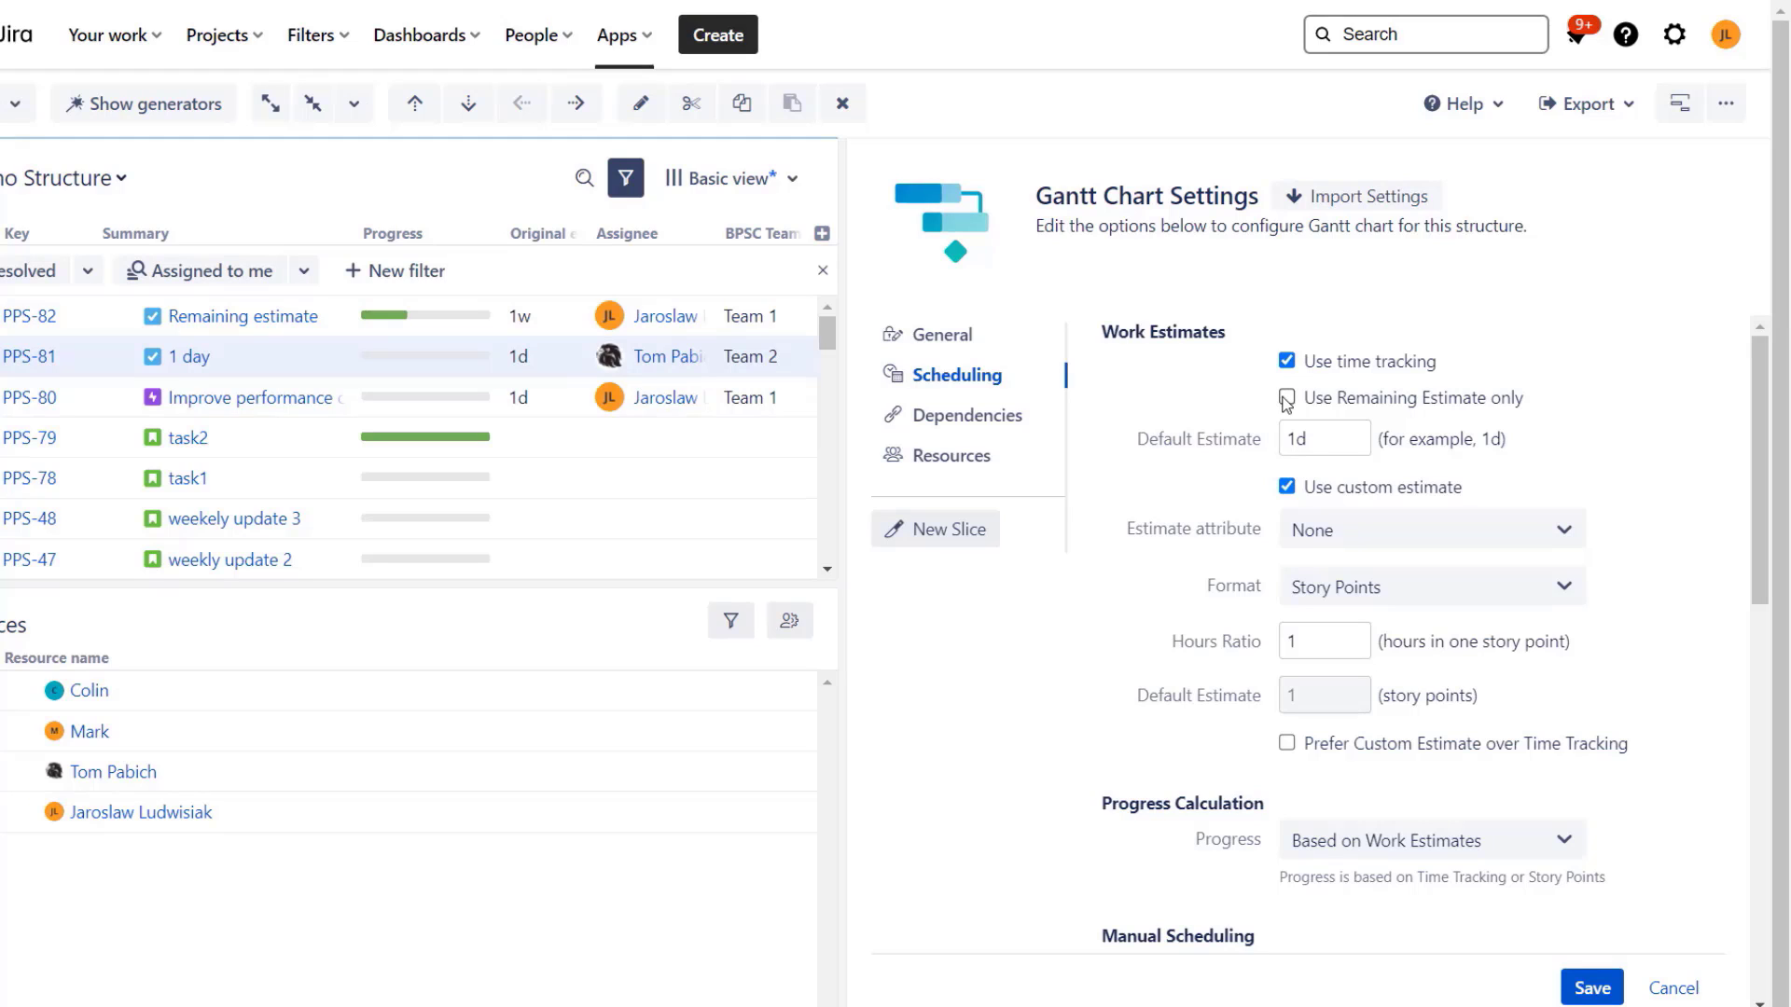
left_click(1286, 399)
left_click(1286, 401)
left_click(1311, 434)
Step: Set the custom estimate's attribute to Story Points and keep Story Points as its format
left_click(1389, 530)
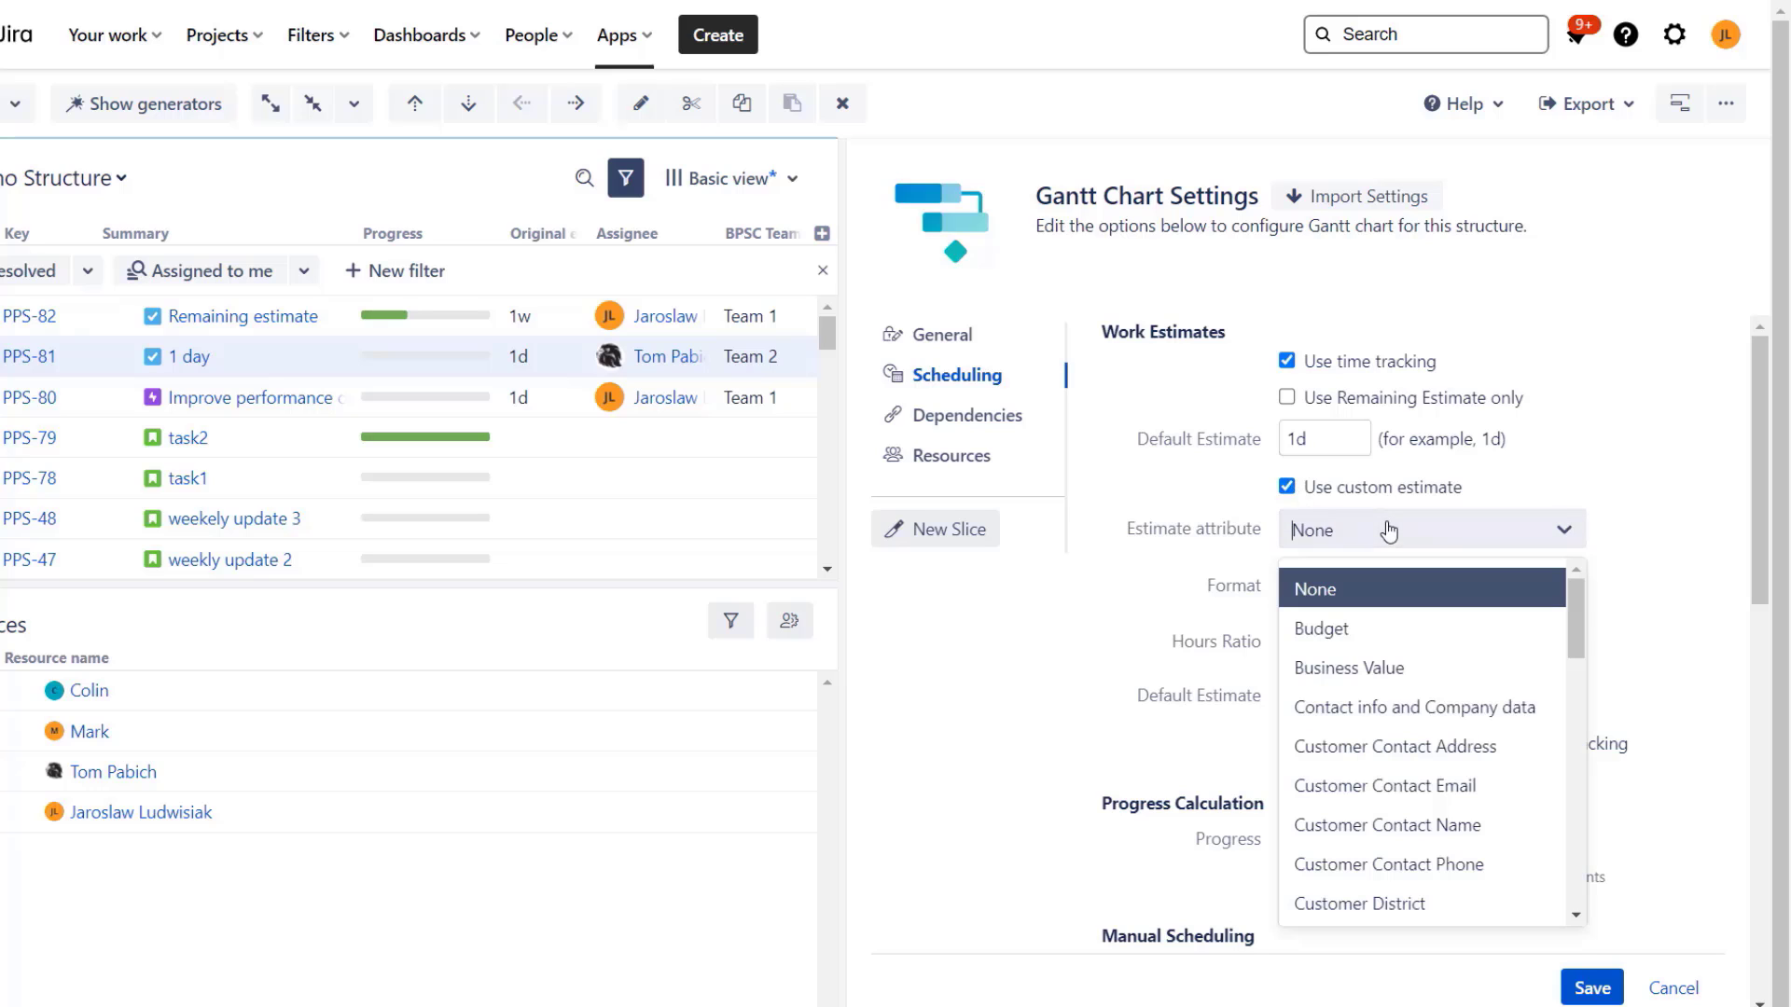
left_click_drag(1576, 616, 1608, 916)
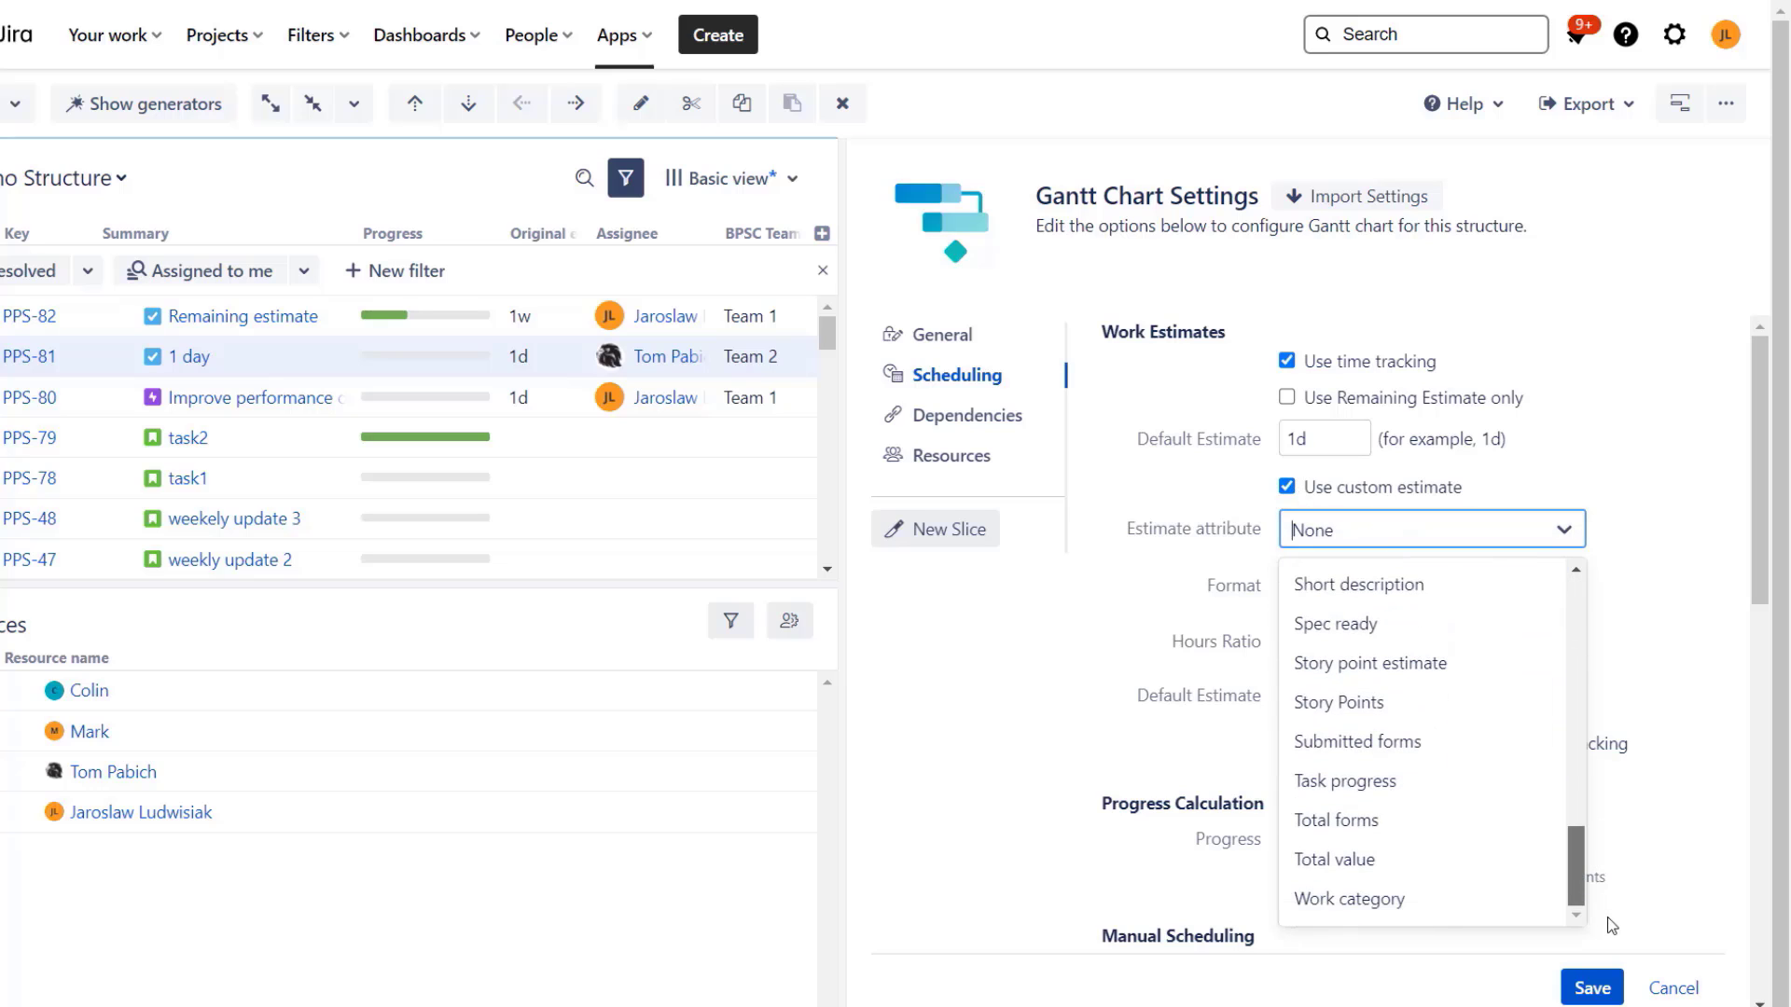
left_click(1408, 712)
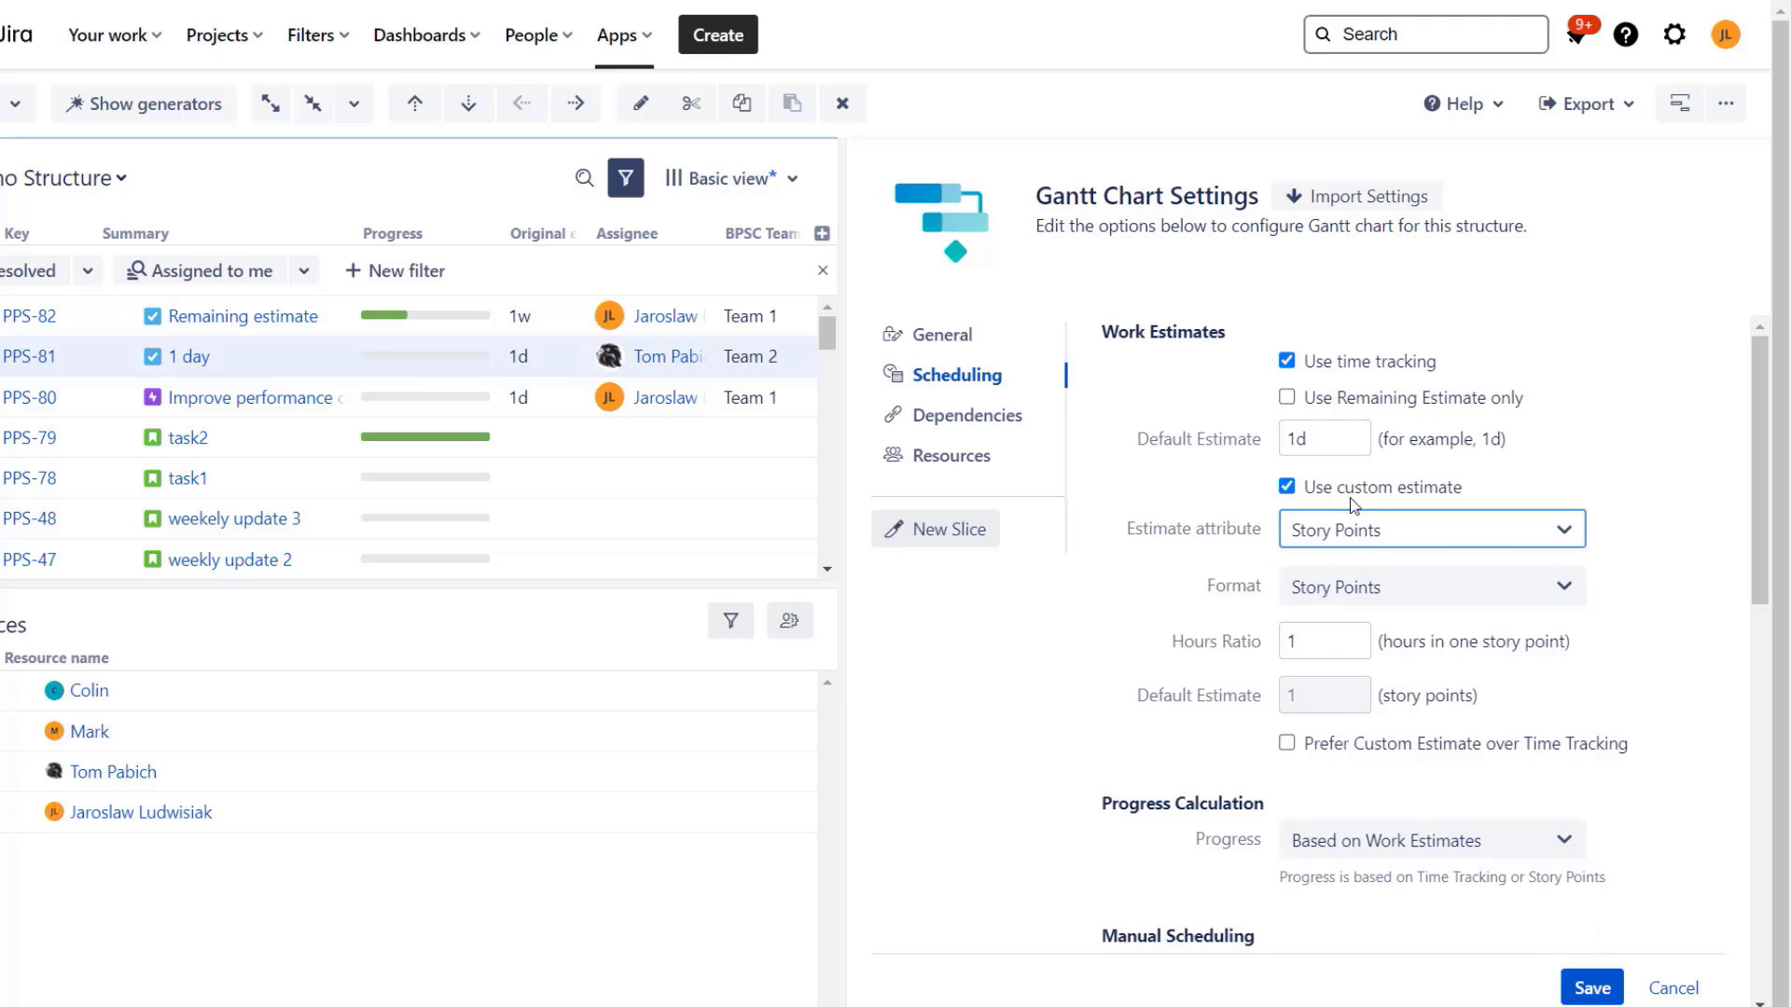
left_click(1354, 595)
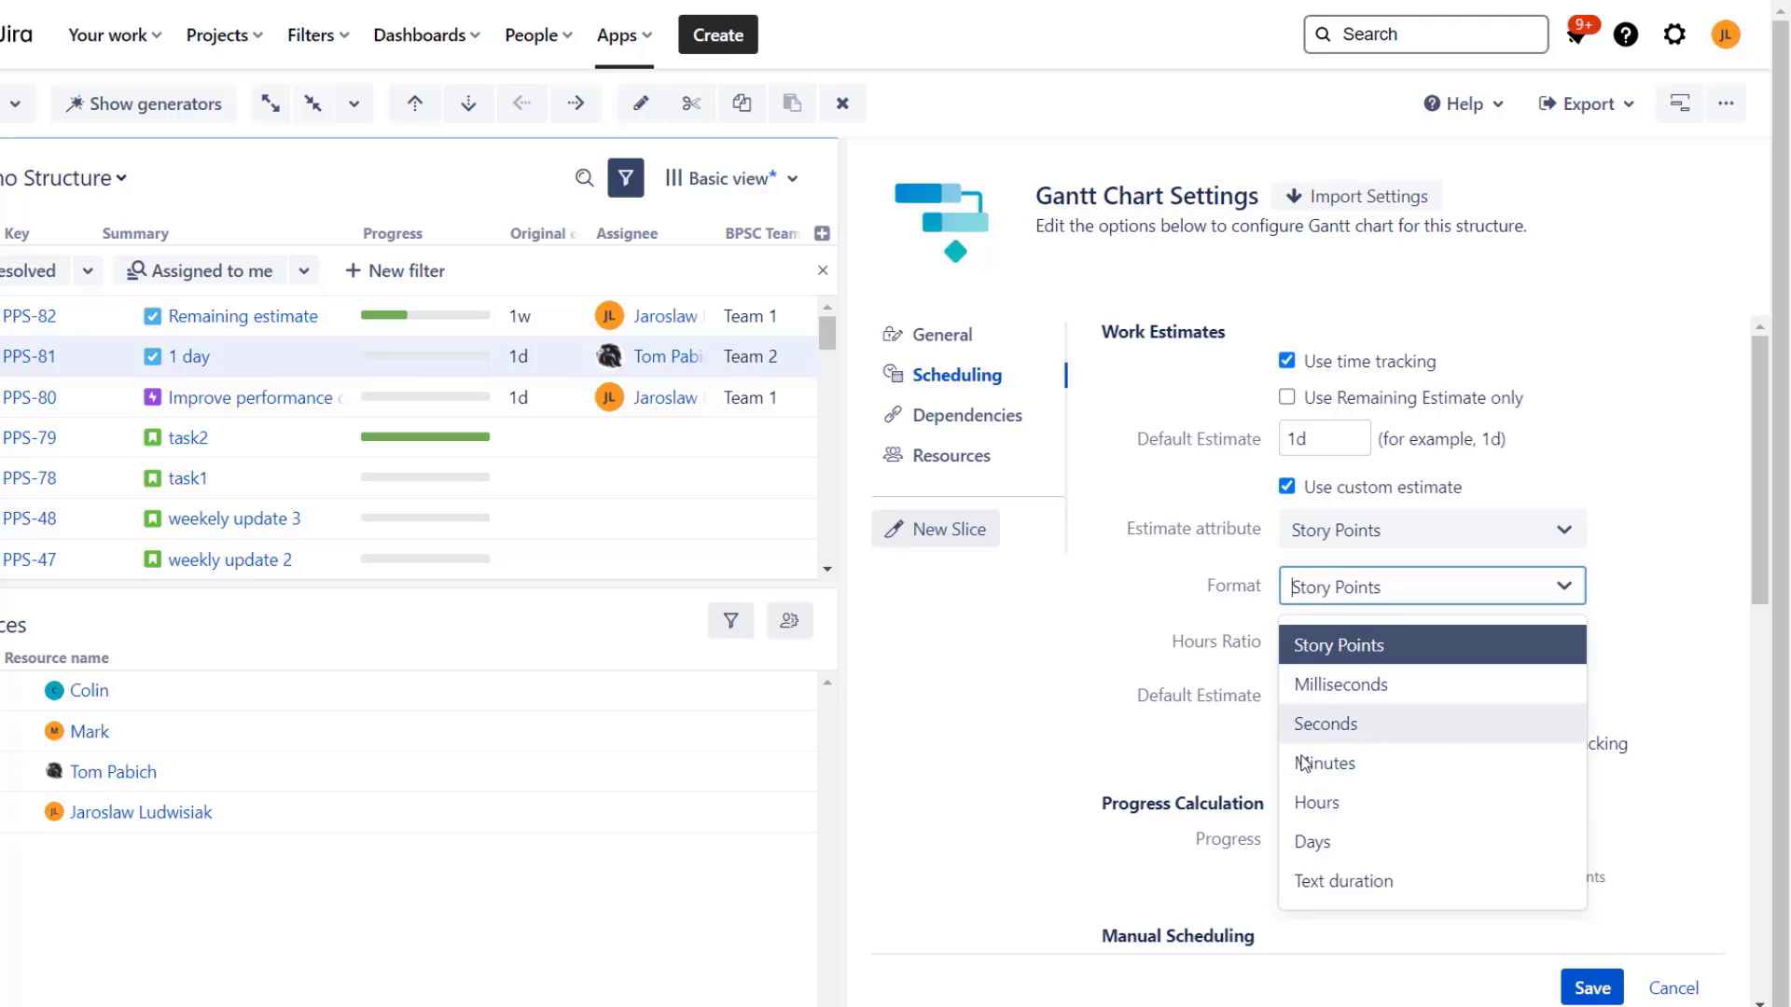
left_click(1390, 654)
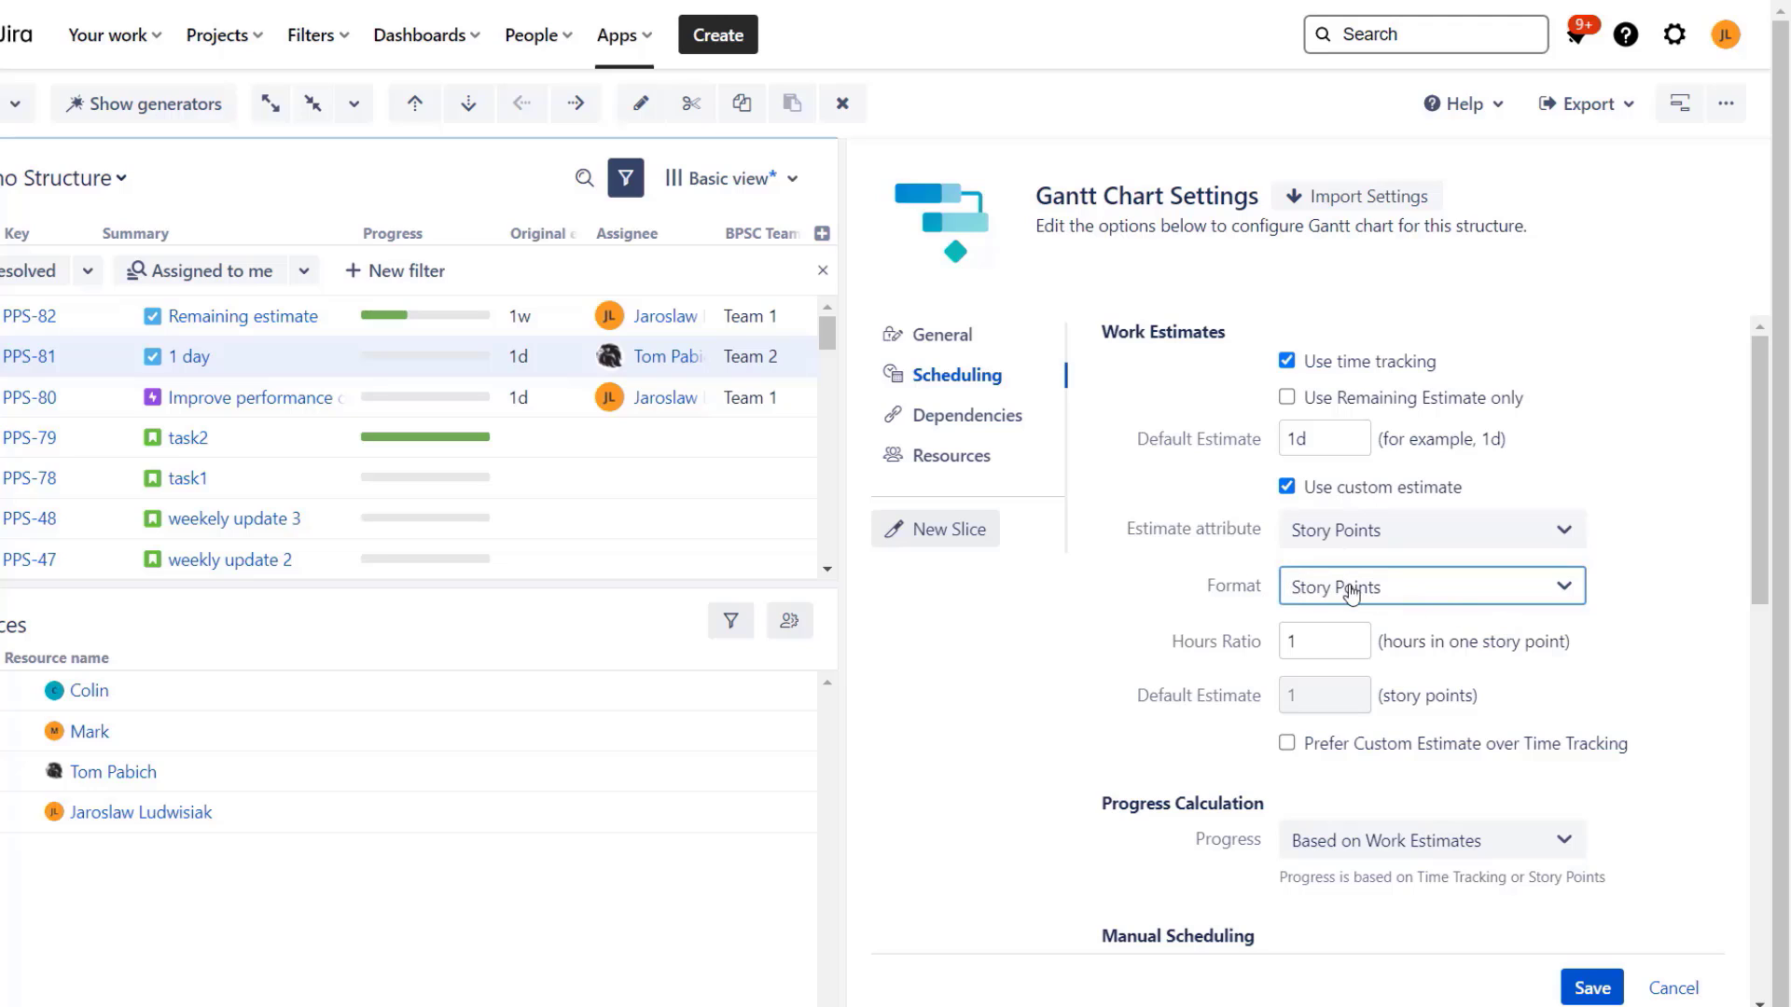
Step: Look through the remaining Scheduling settings and disable the use of a custom estimate
scroll(1586, 672, "down", 1)
scroll(1649, 675, "up", 1)
scroll(1349, 593, "down", 6)
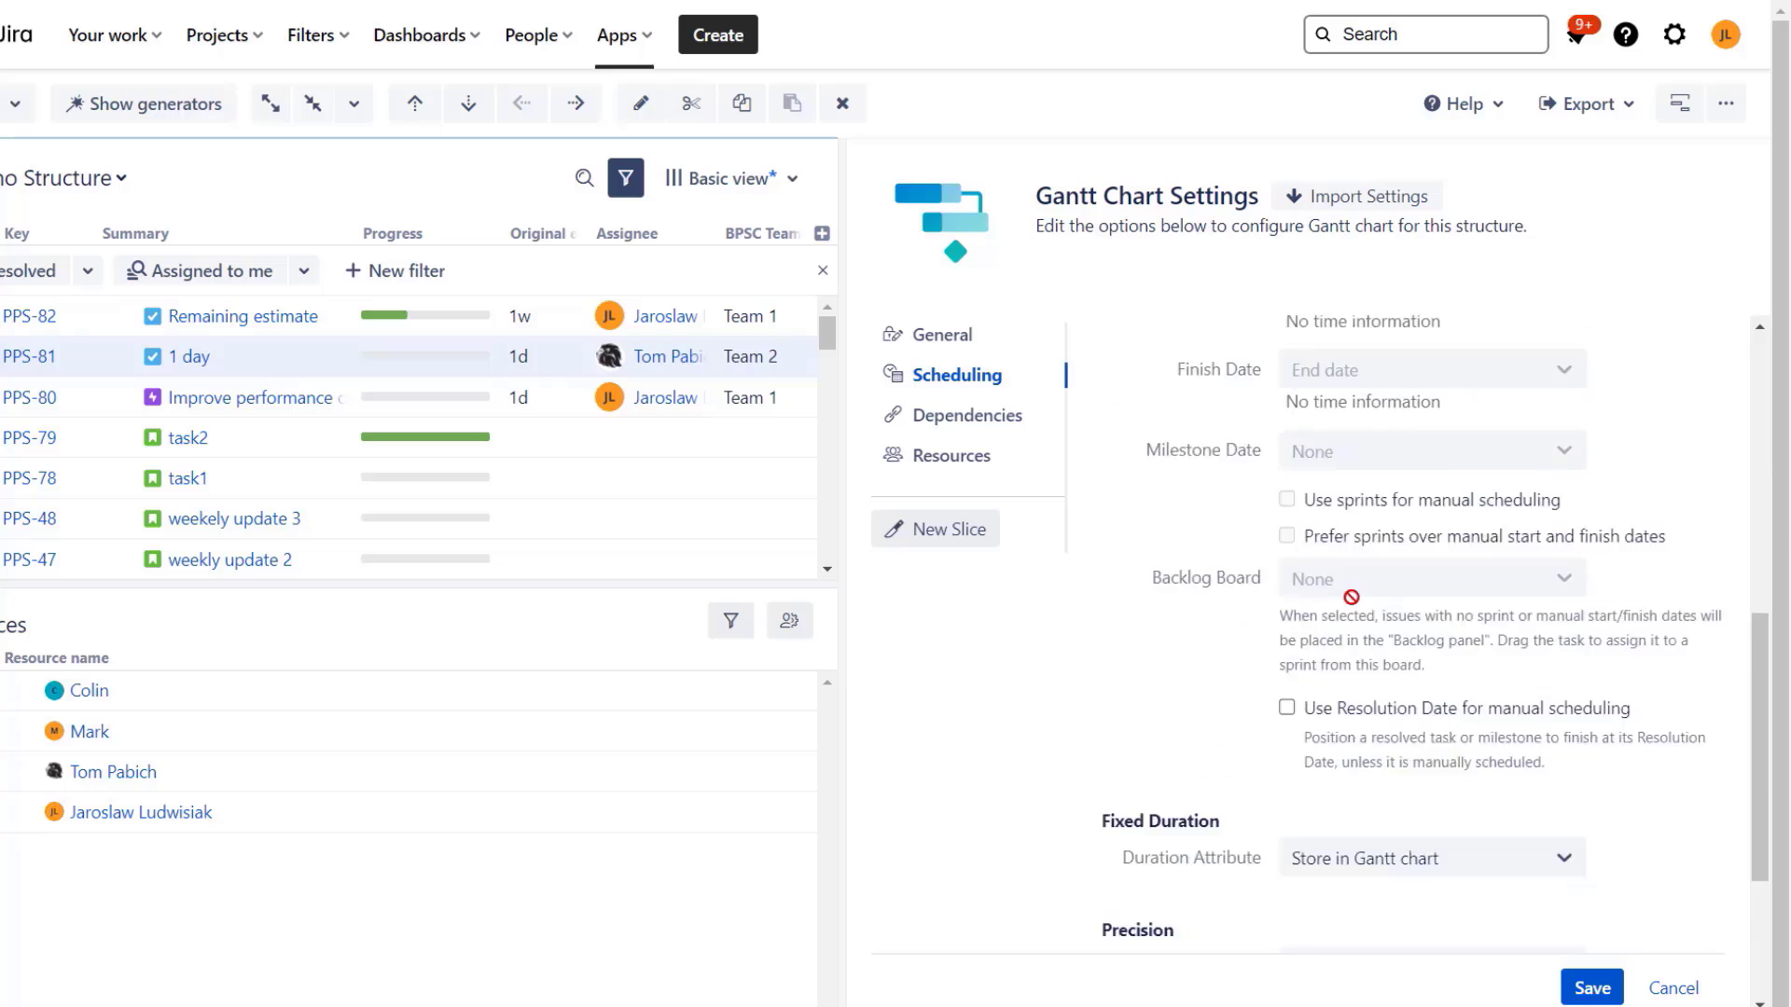
scroll(1343, 667, "down", 5)
scroll(1345, 672, "up", 11)
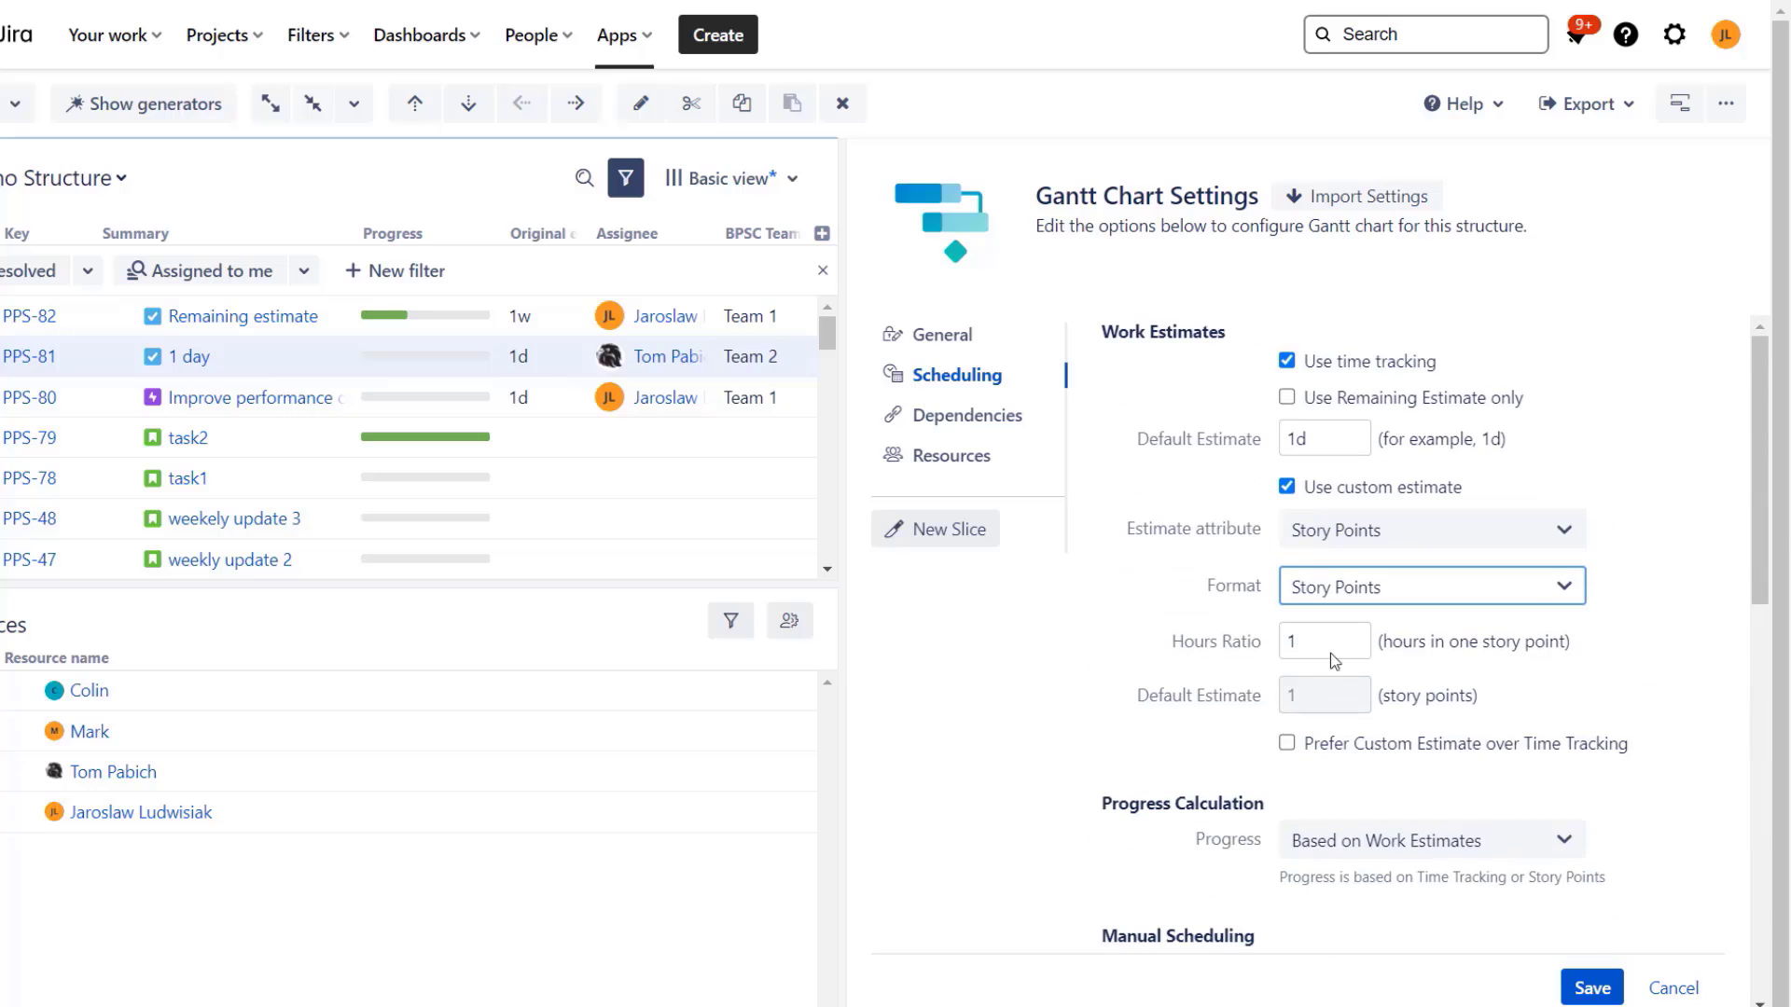
left_click(1289, 485)
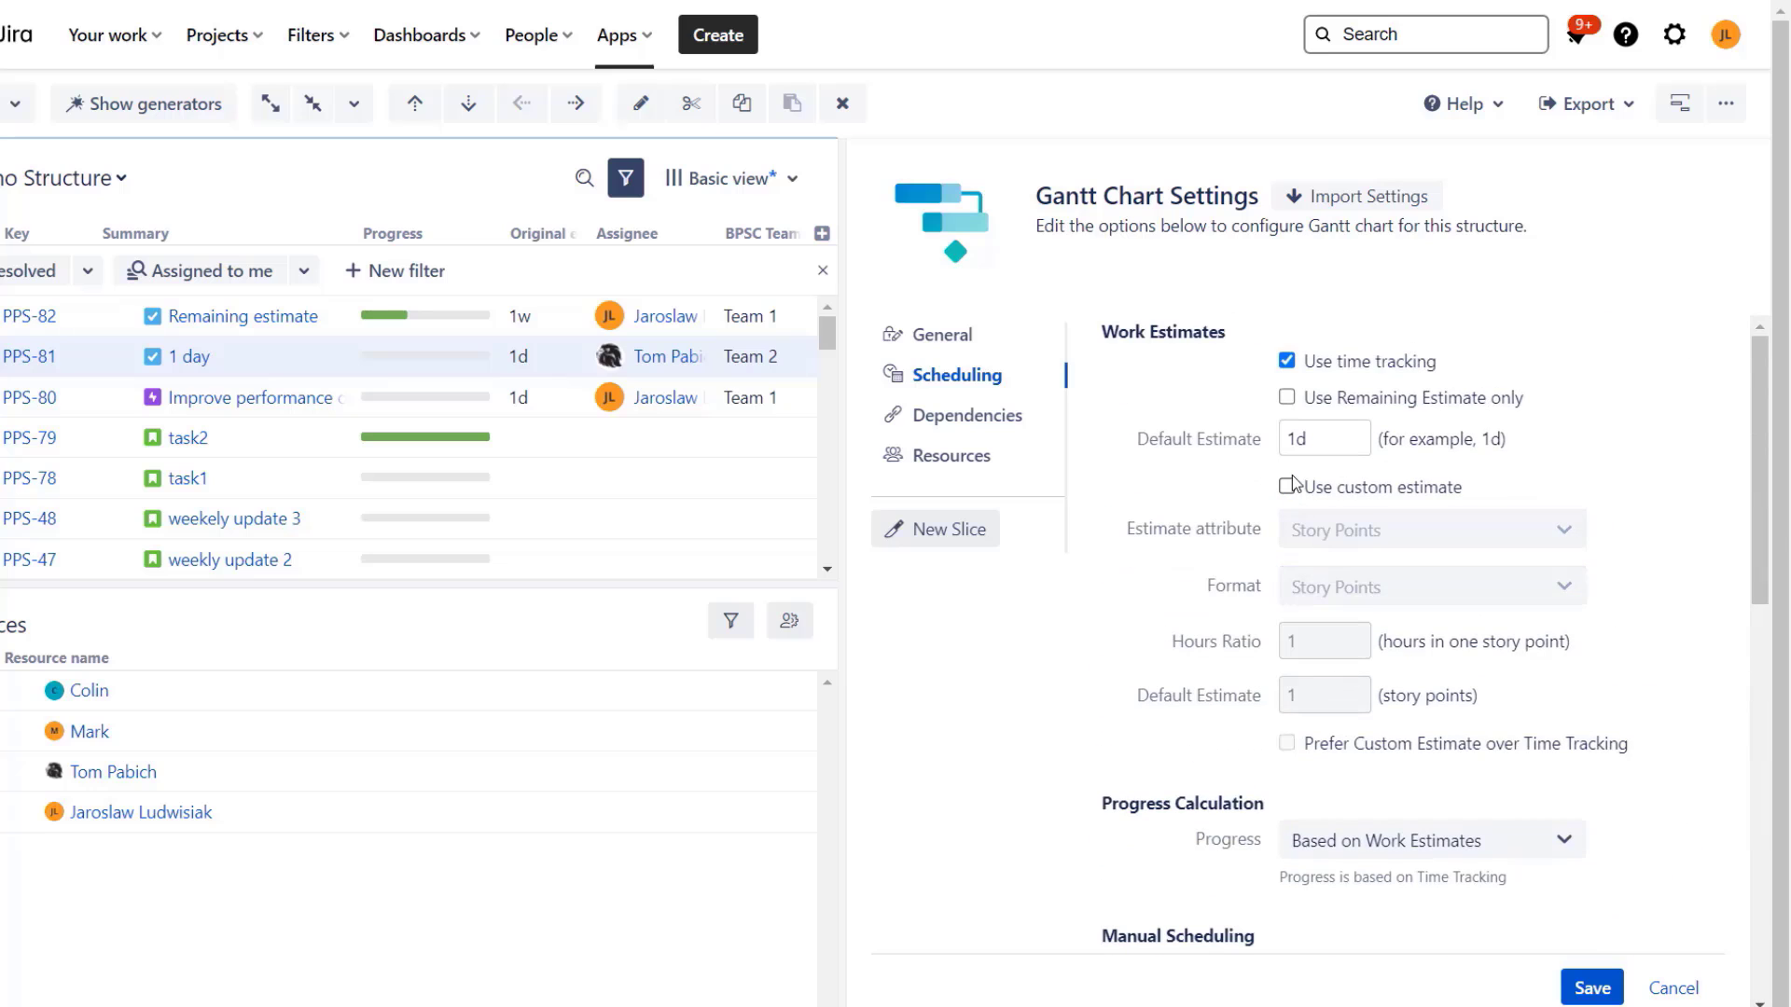
Step: Set the Resource Assignment attribute to BPSC Team and save the Gantt chart settings
left_click(963, 340)
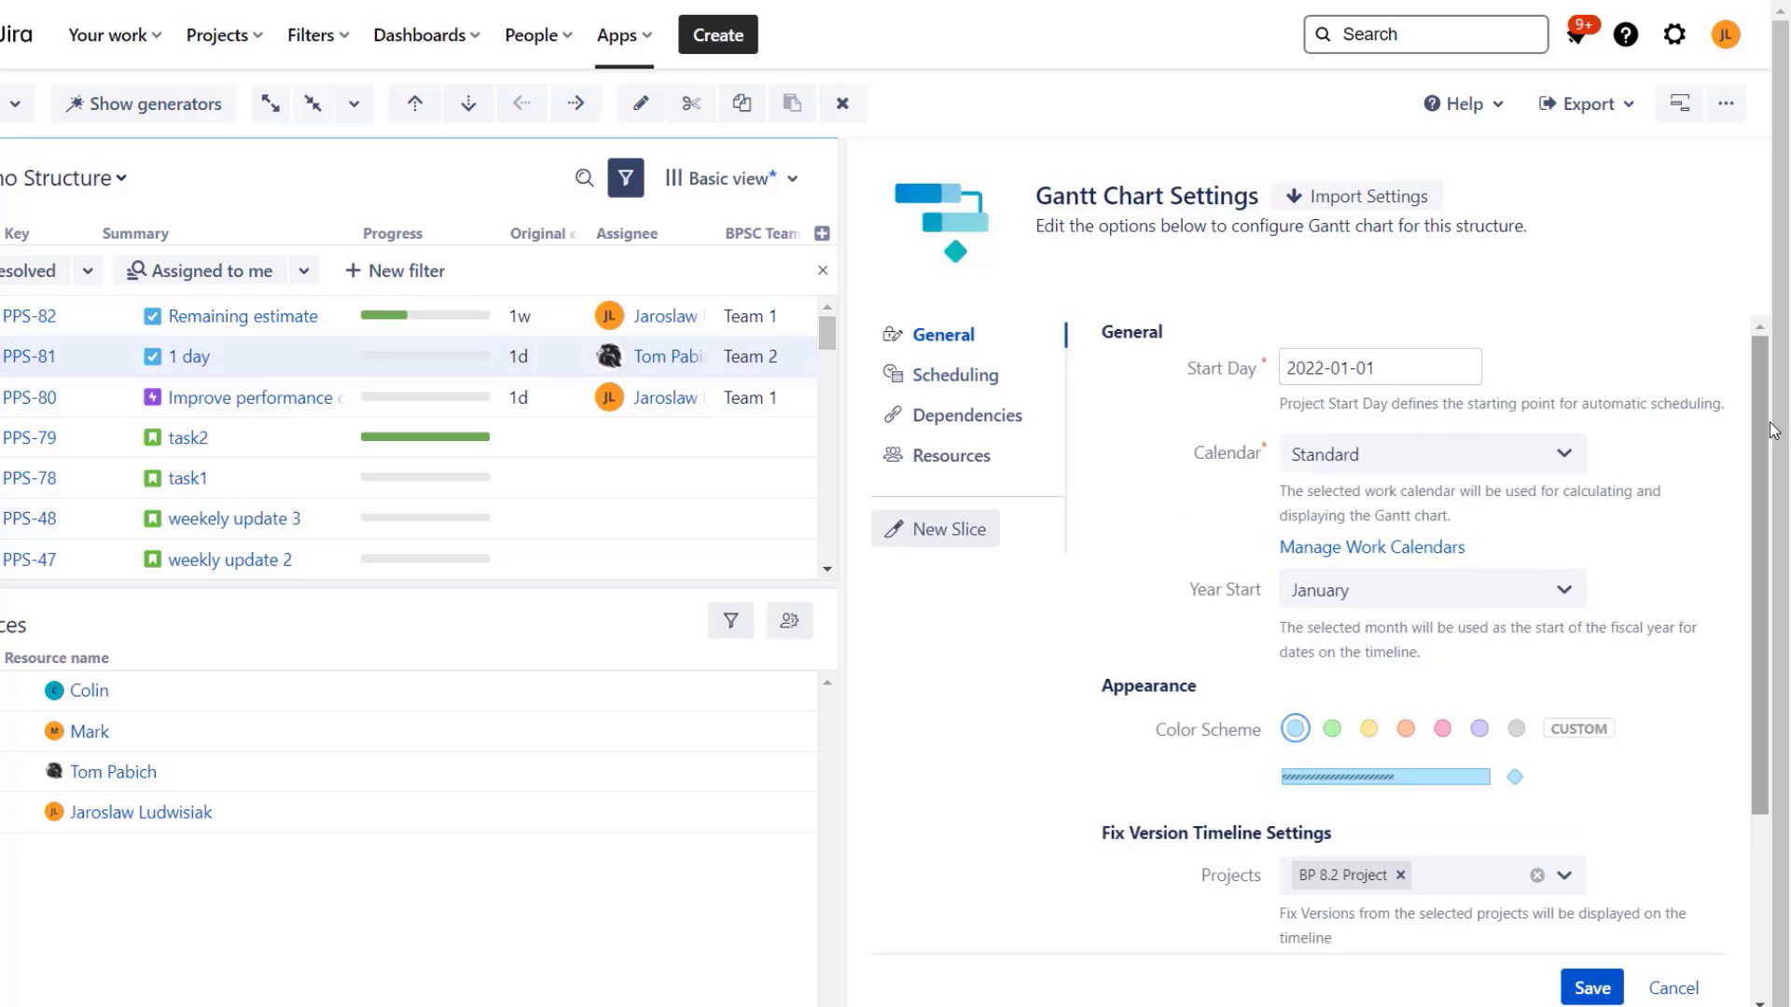
scroll(1758, 417, "down", 1)
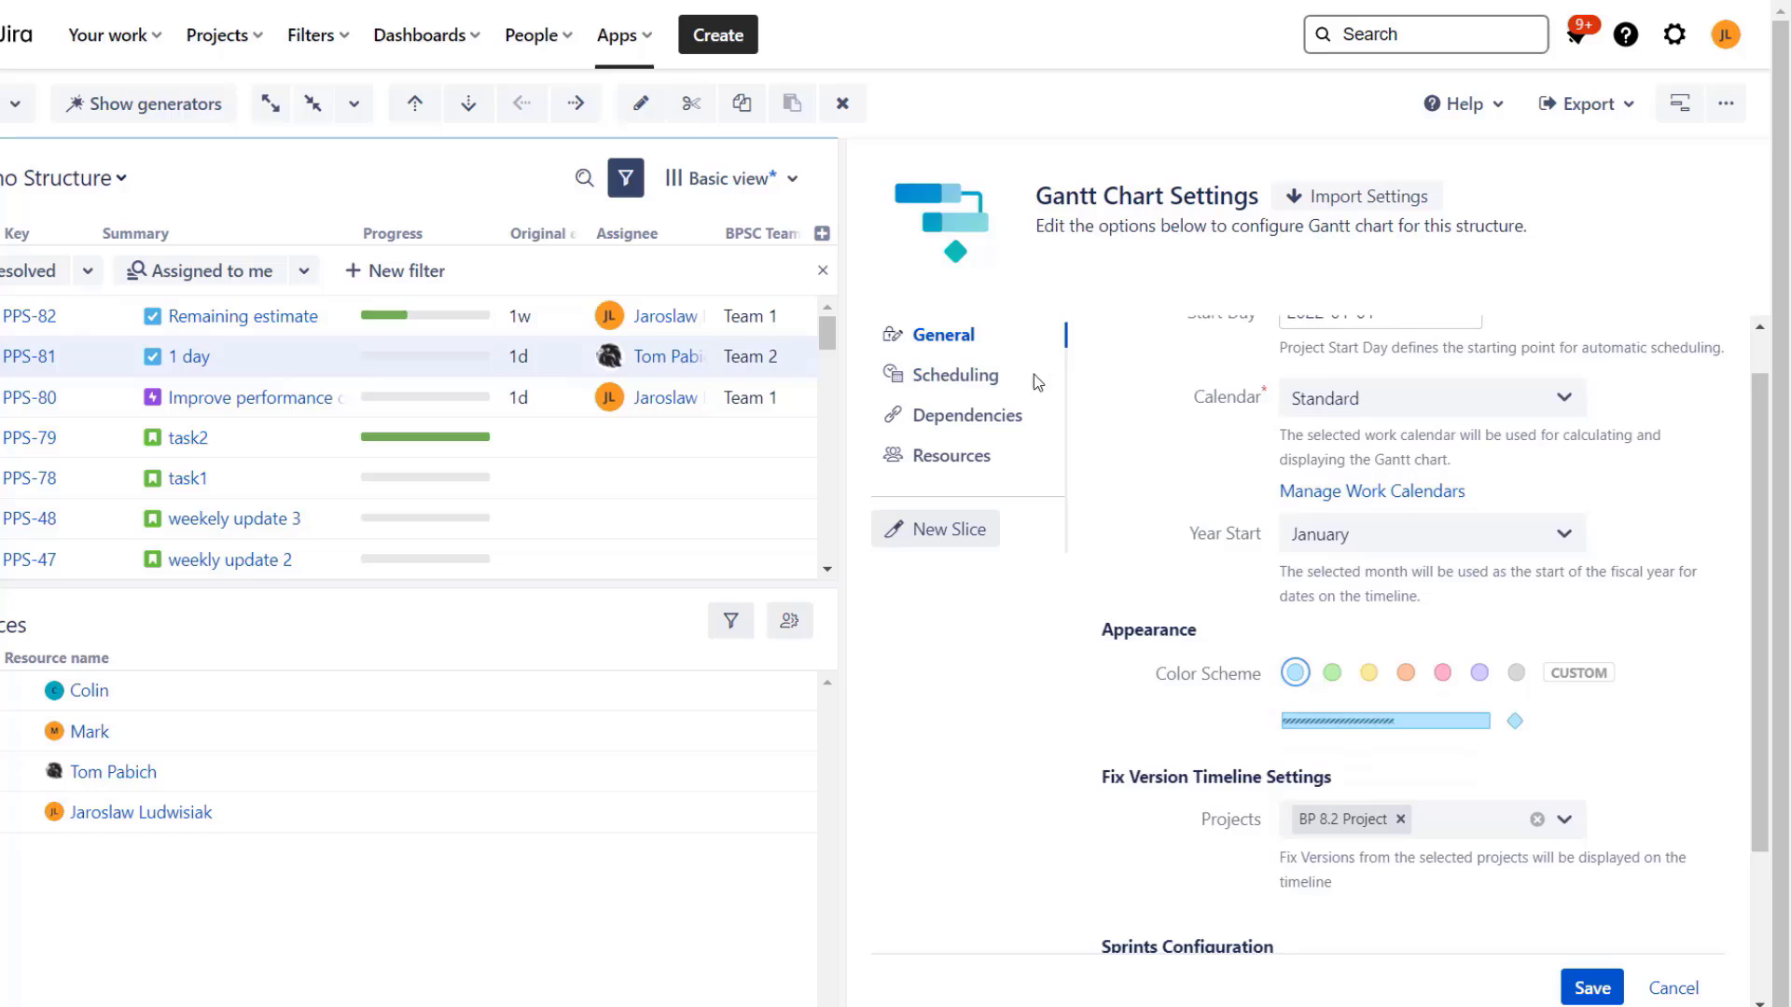
left_click(956, 459)
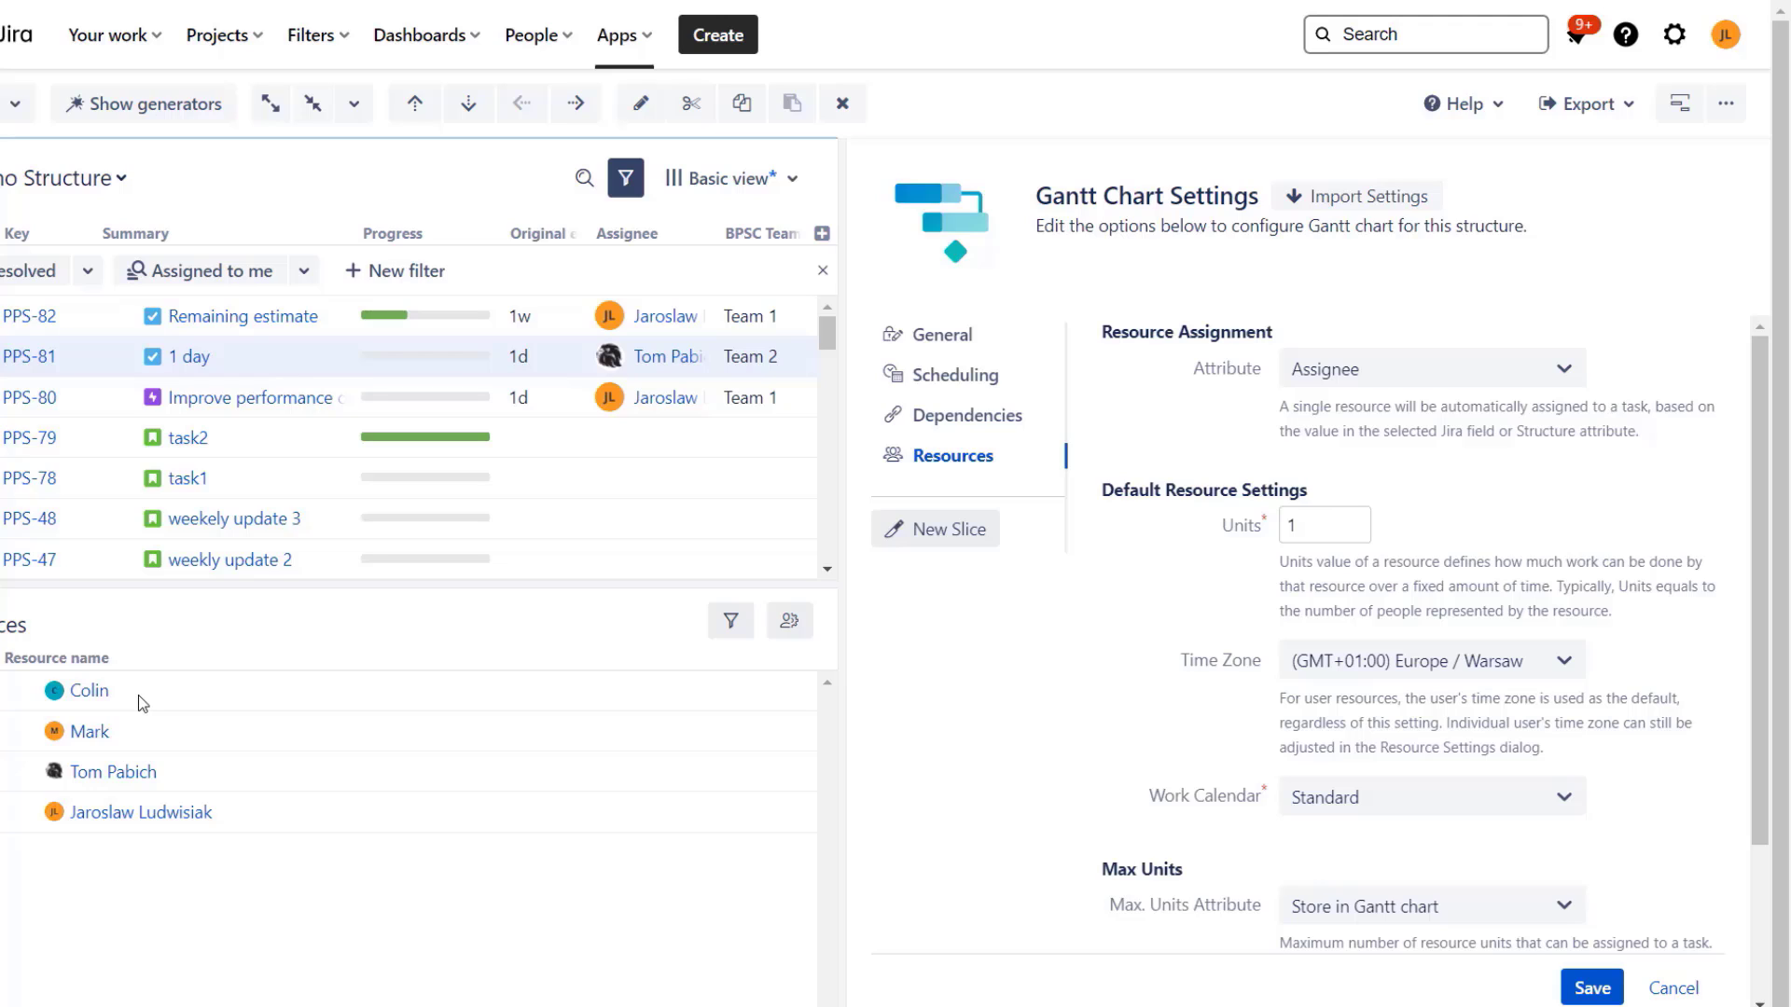
left_click(1369, 369)
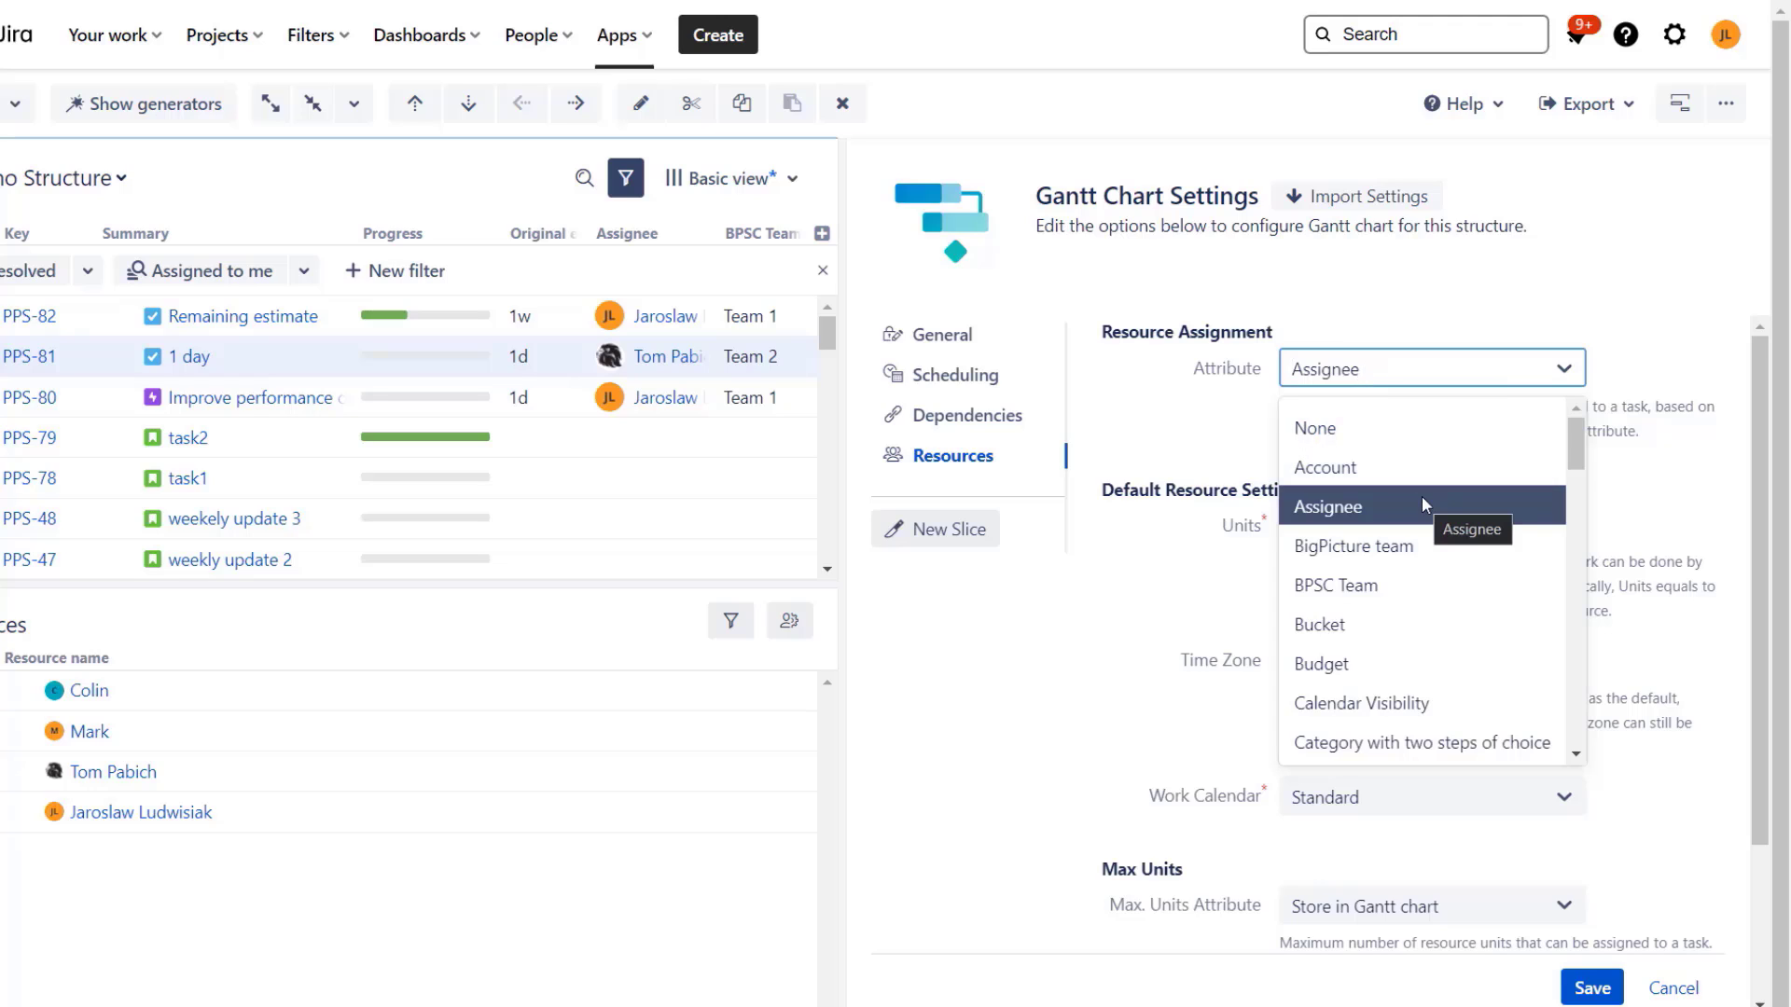
left_click(1347, 595)
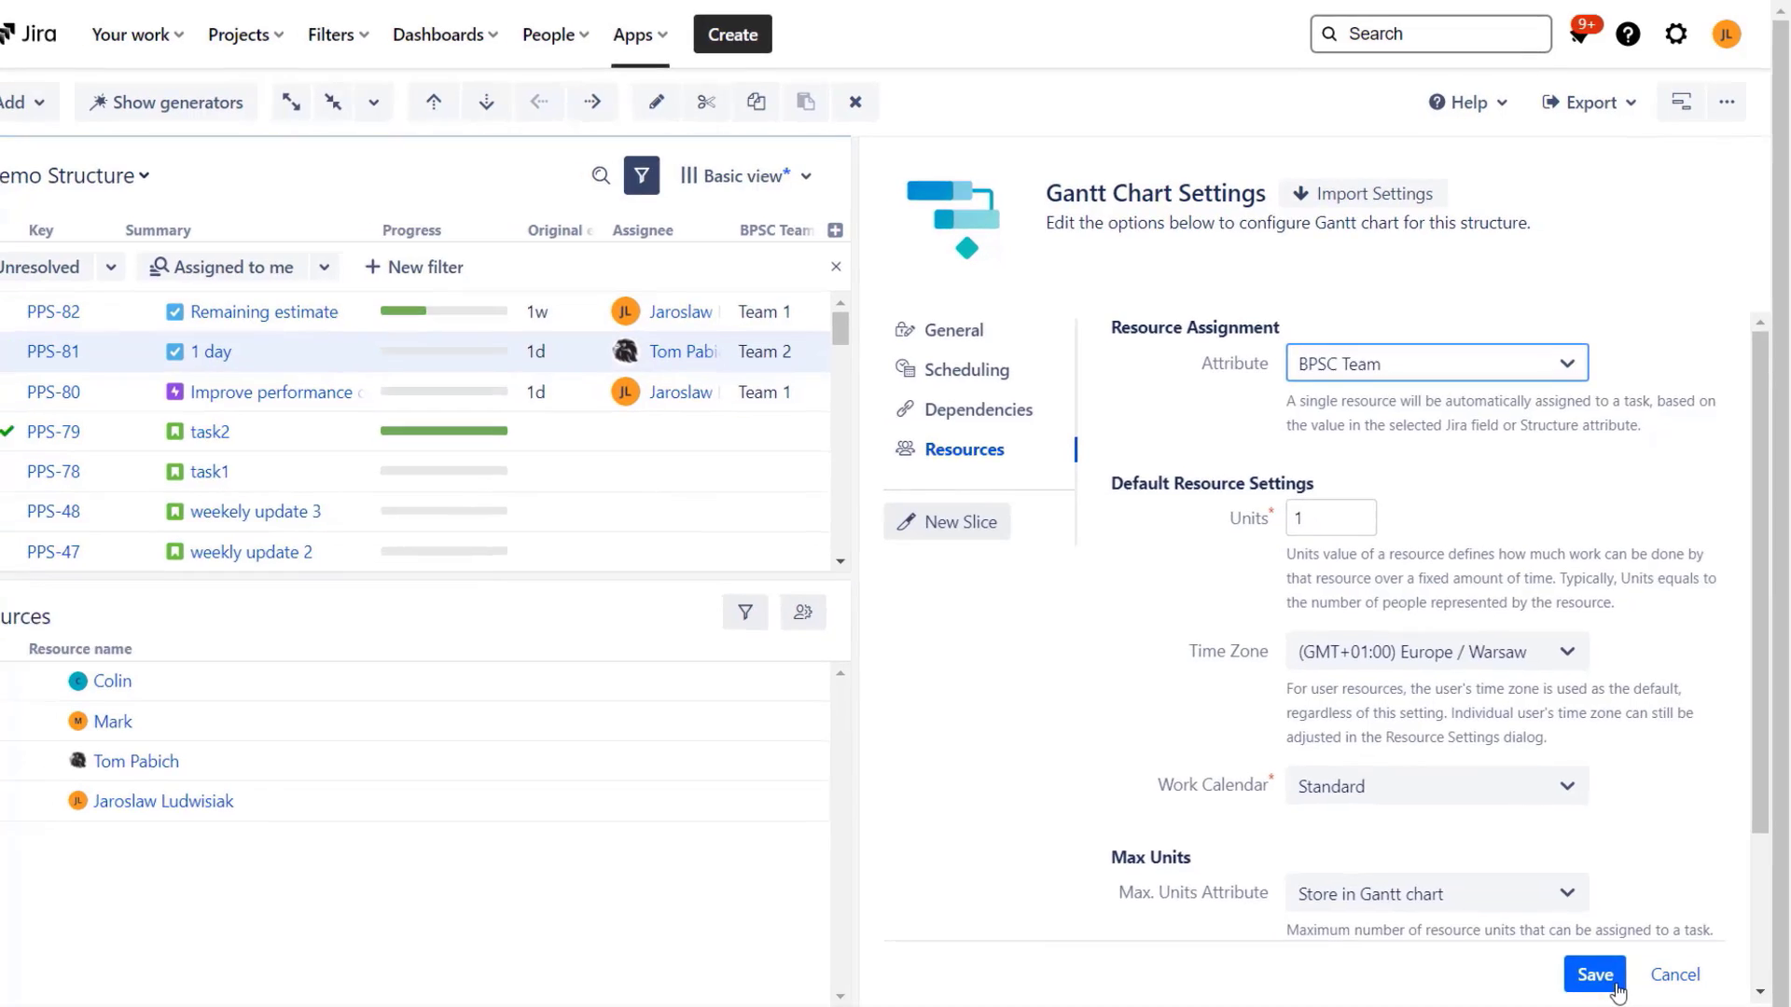
left_click(1615, 989)
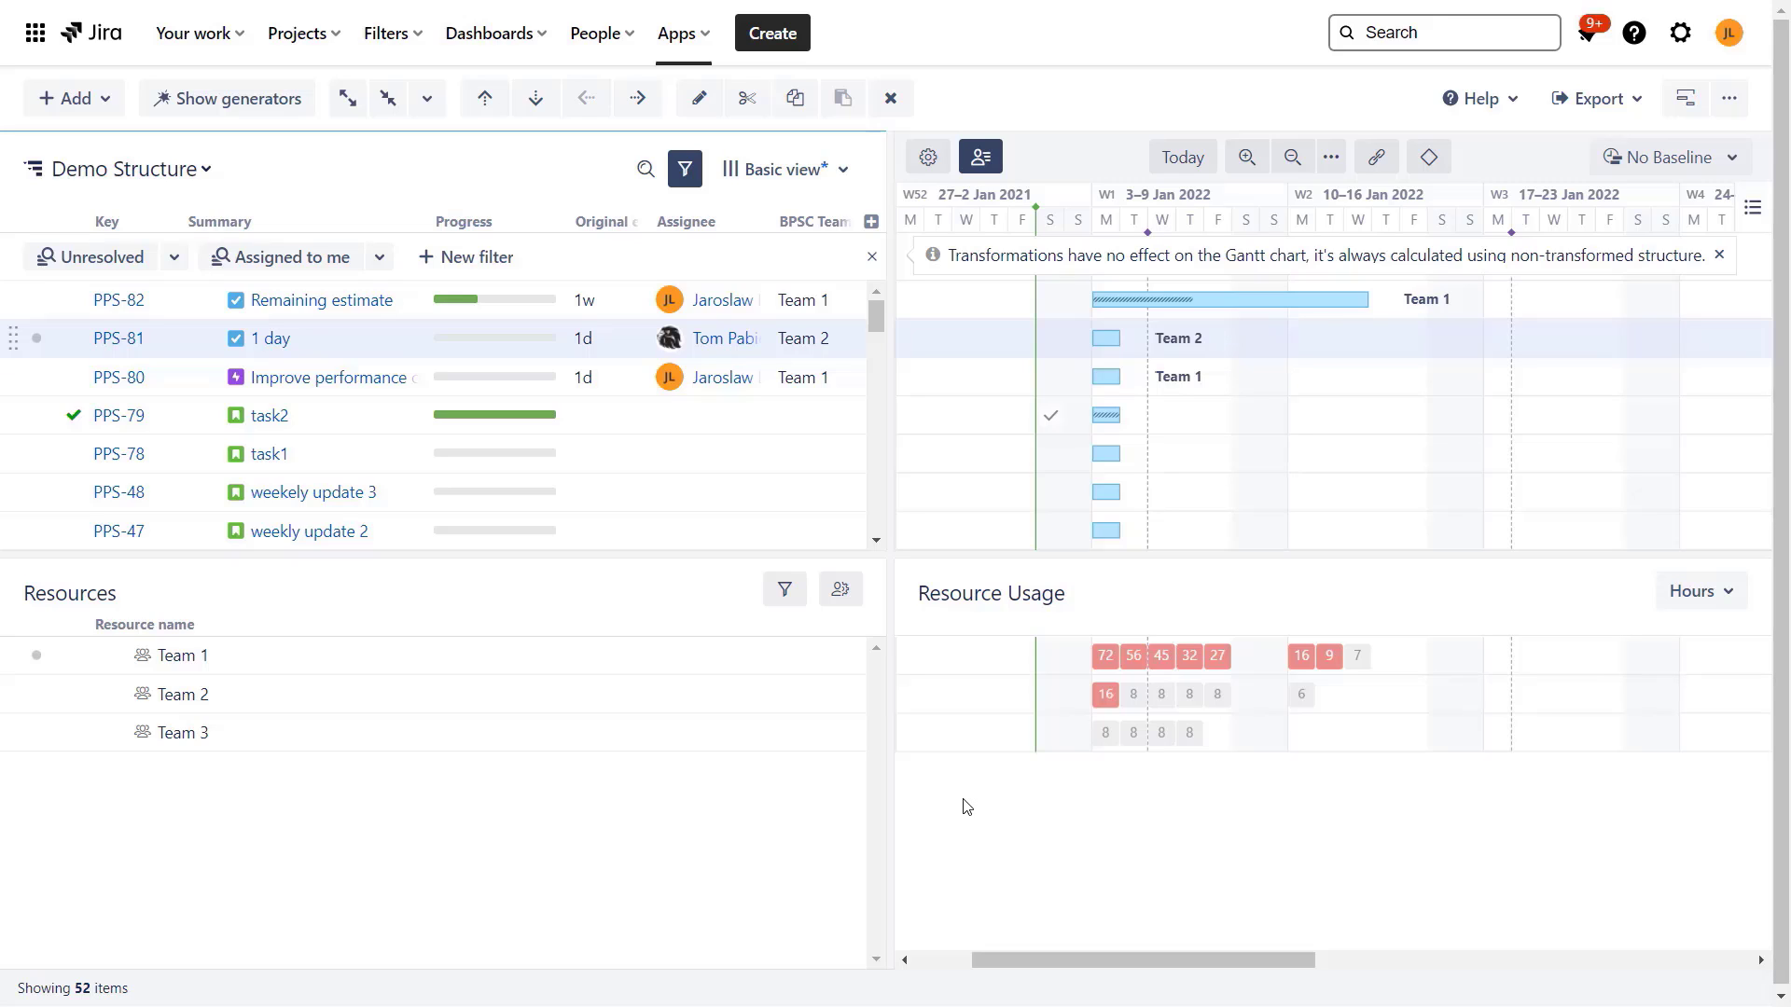
Step: Set the default resource units to 2 in the Gantt chart's Resources settings and save
left_click(930, 158)
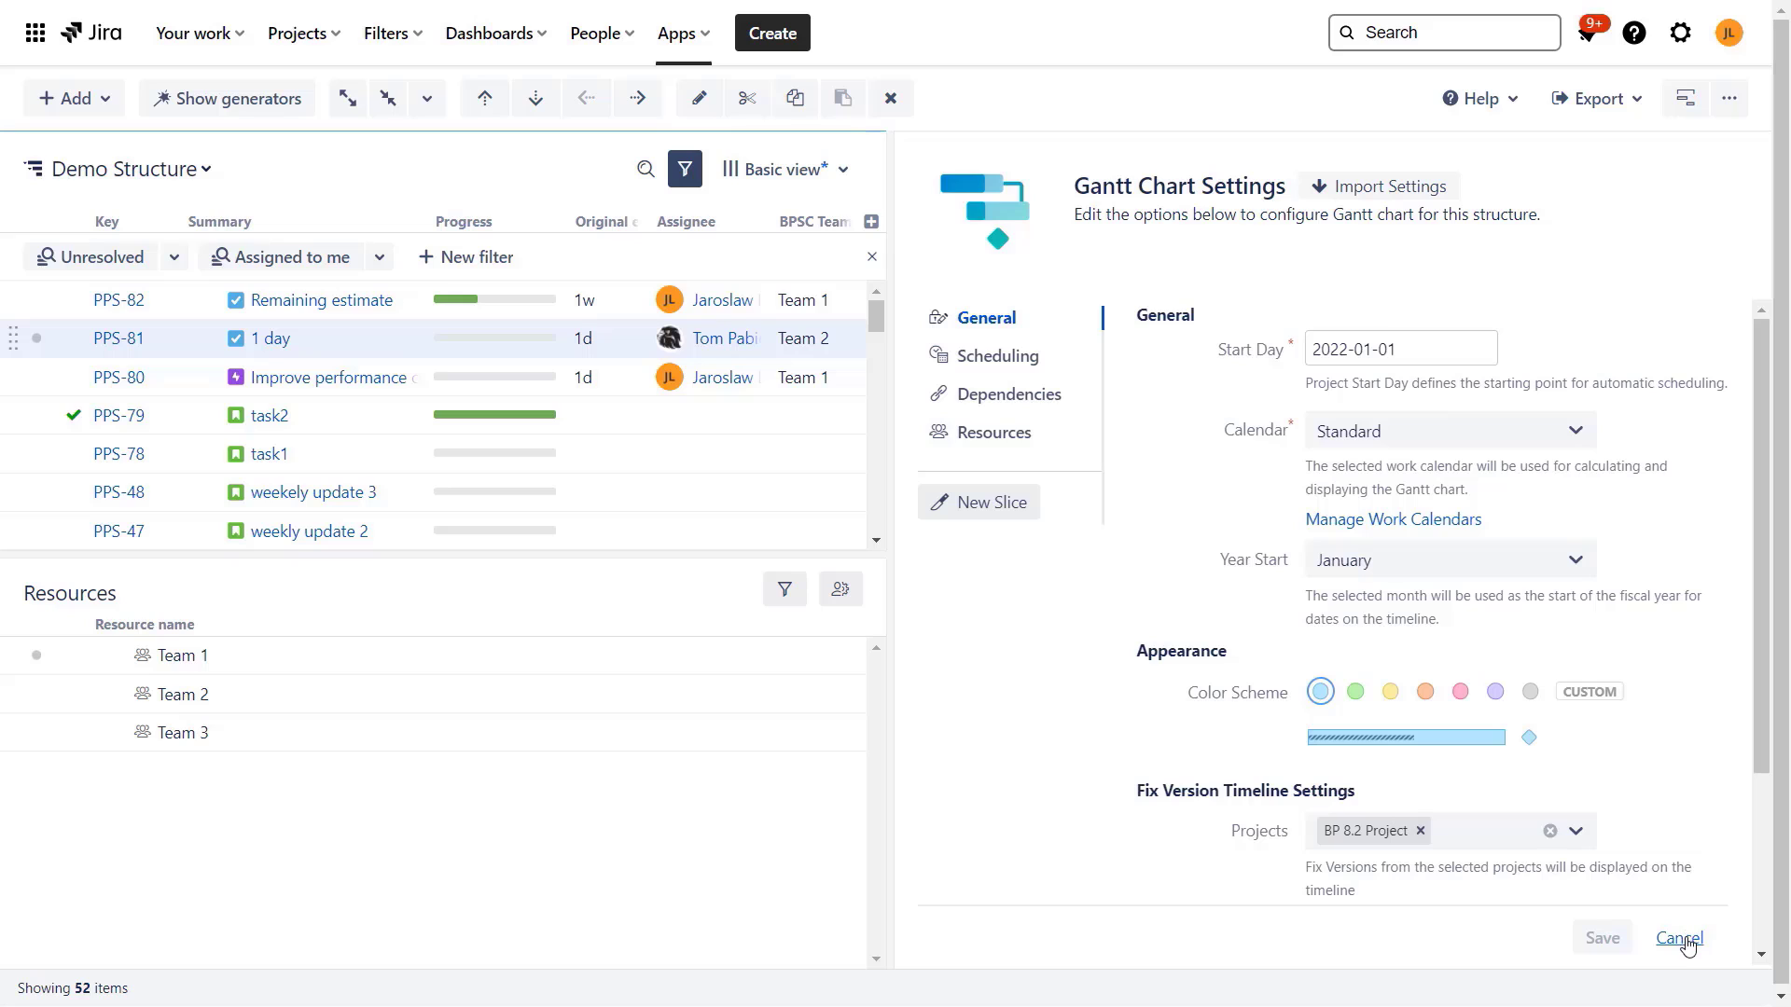
left_click(1680, 939)
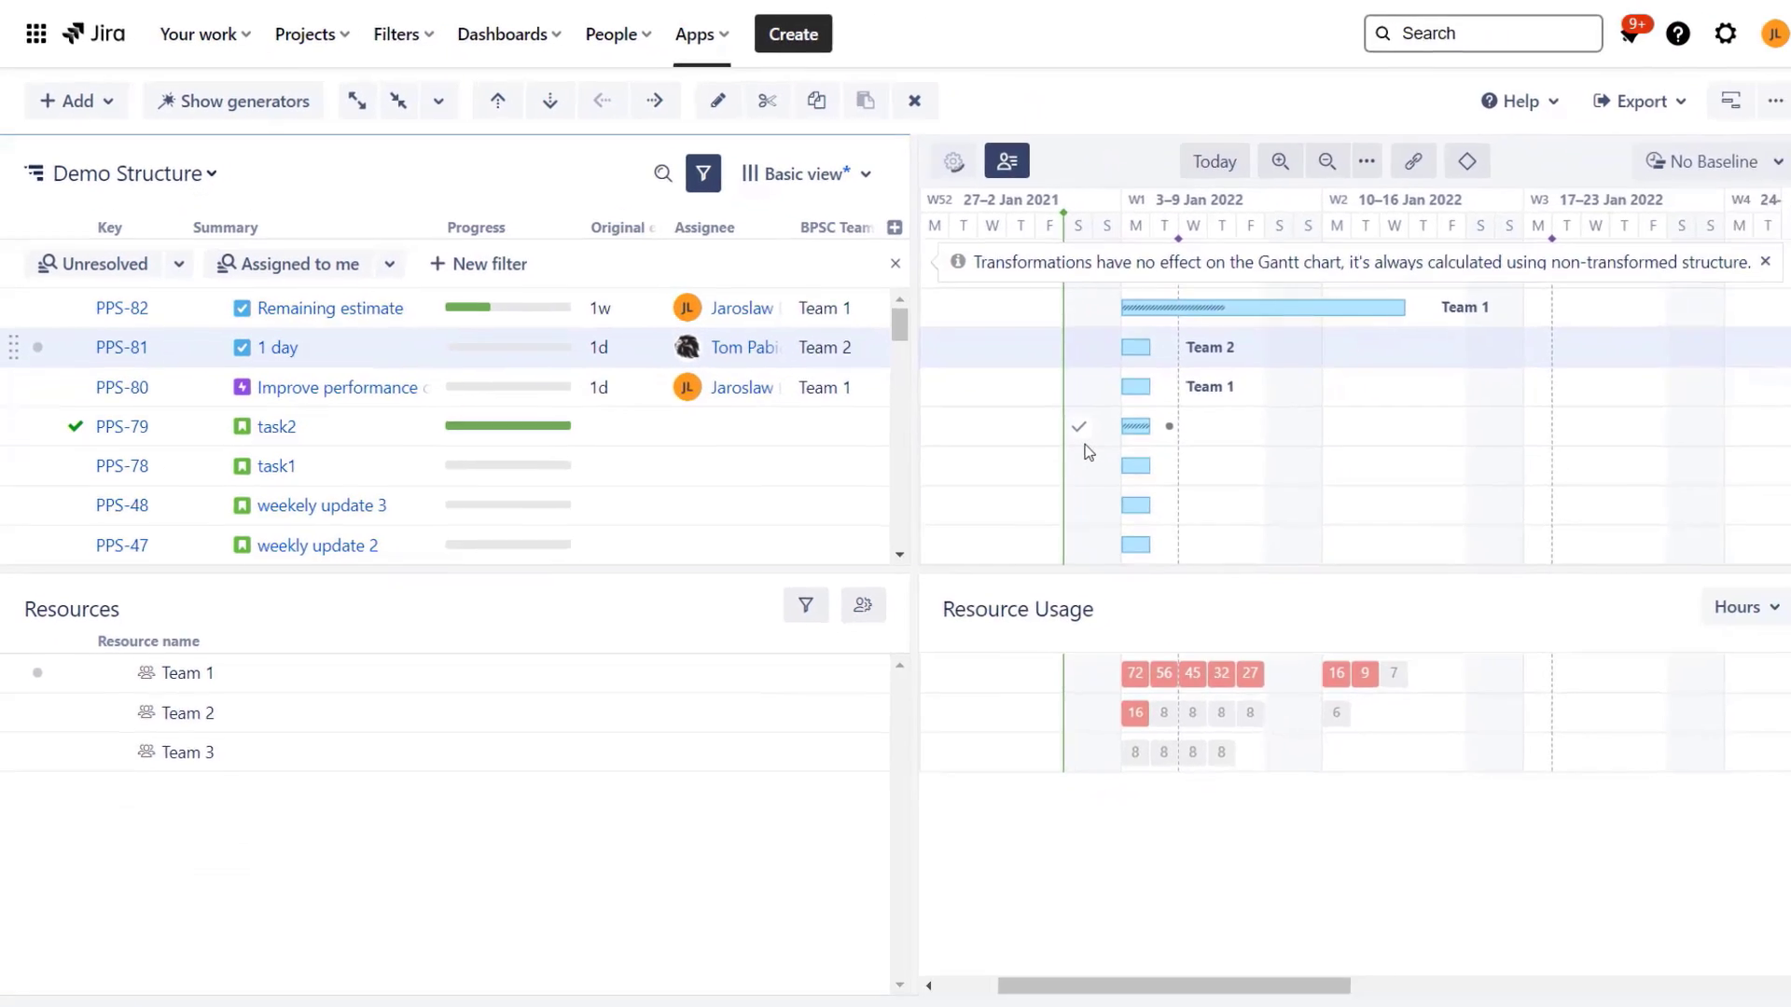
left_click(994, 432)
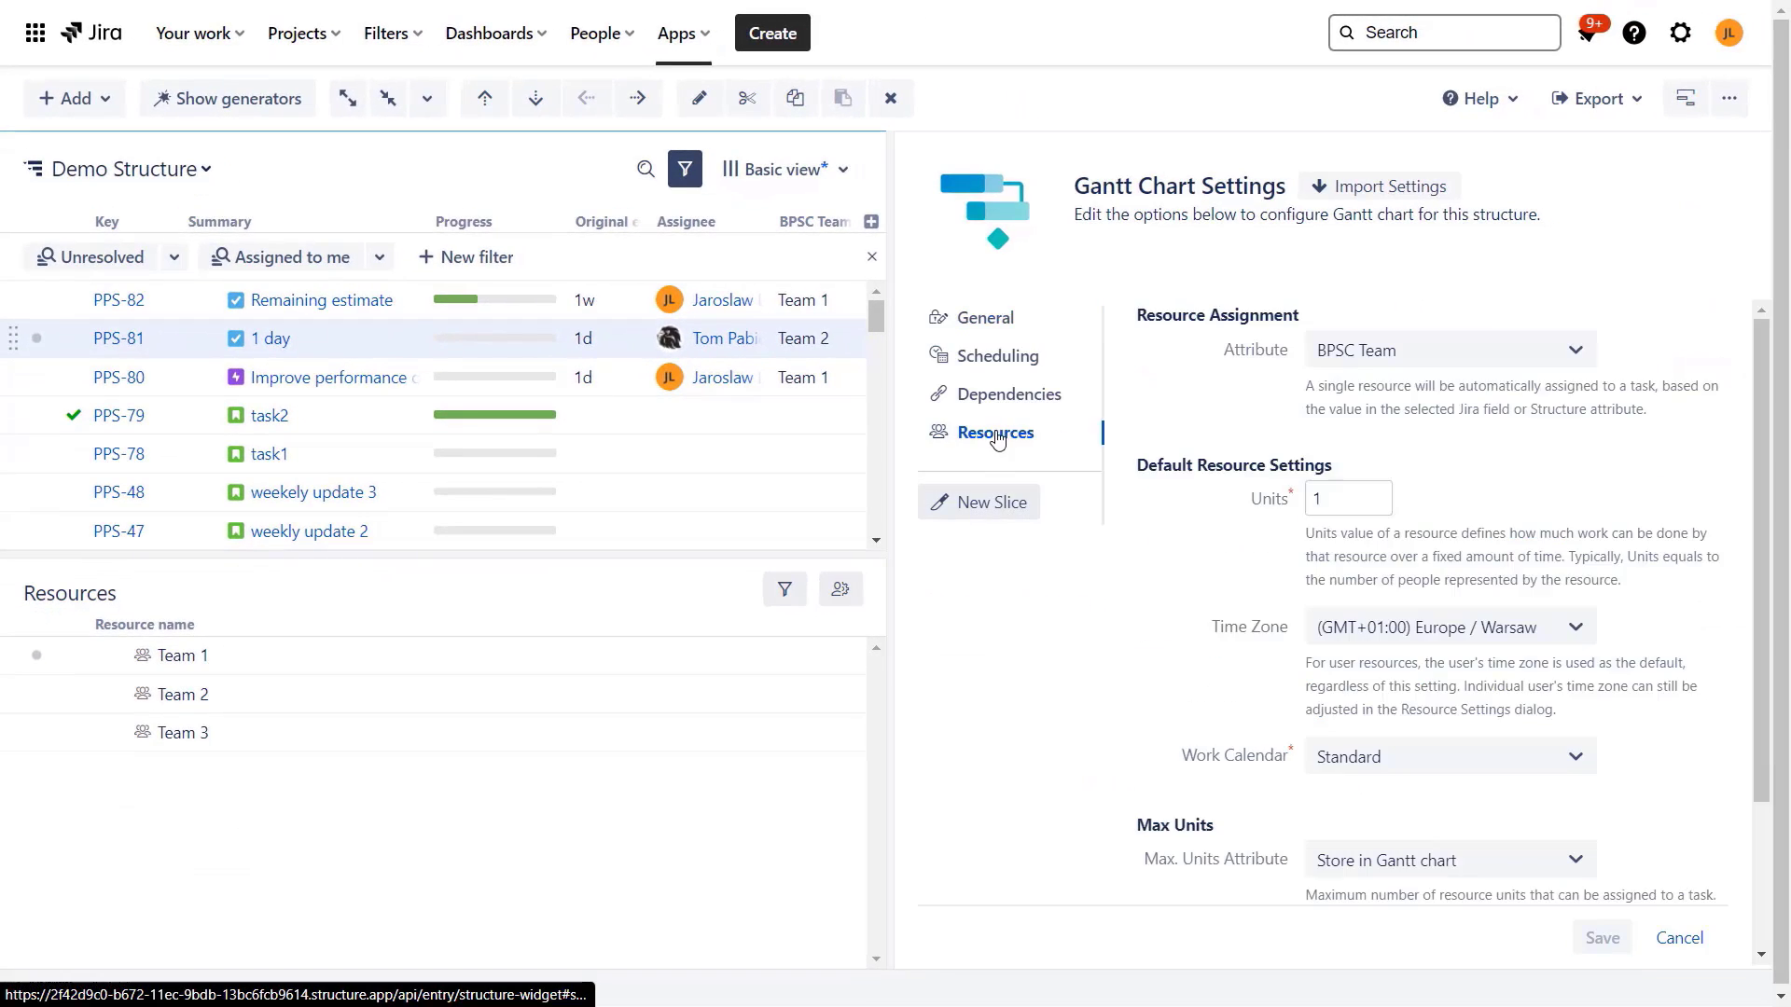
left_click(1337, 500)
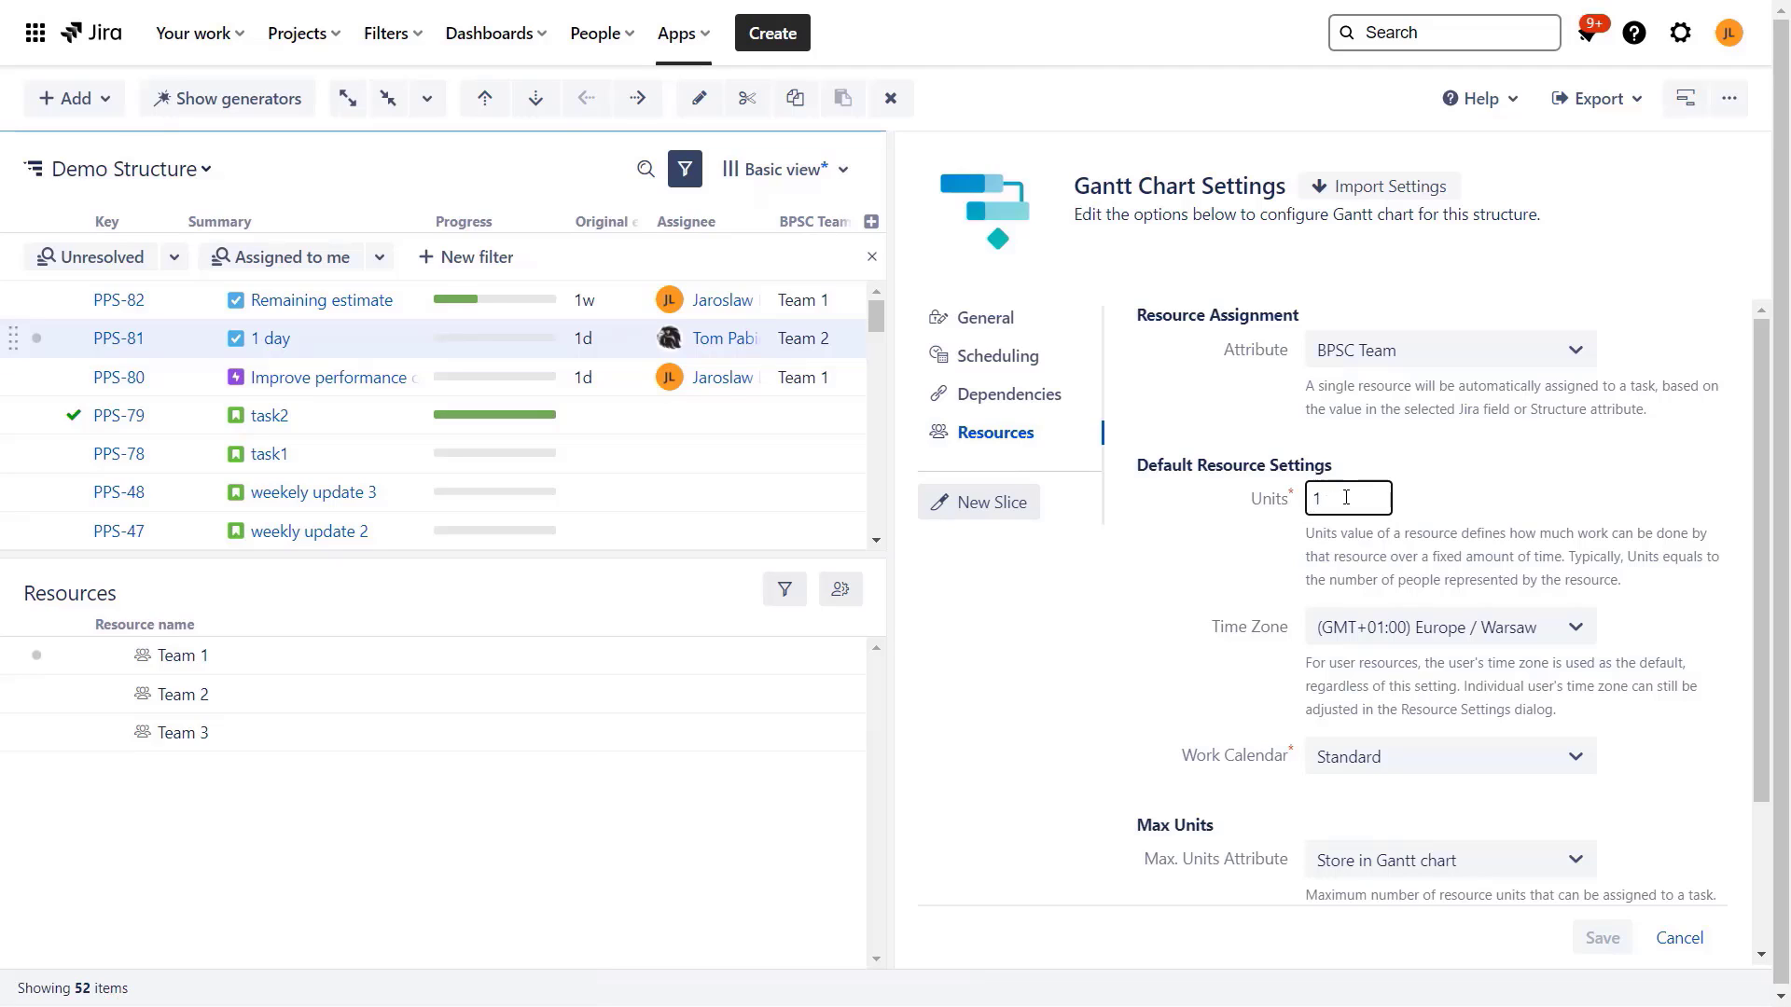
key("BackSpace")
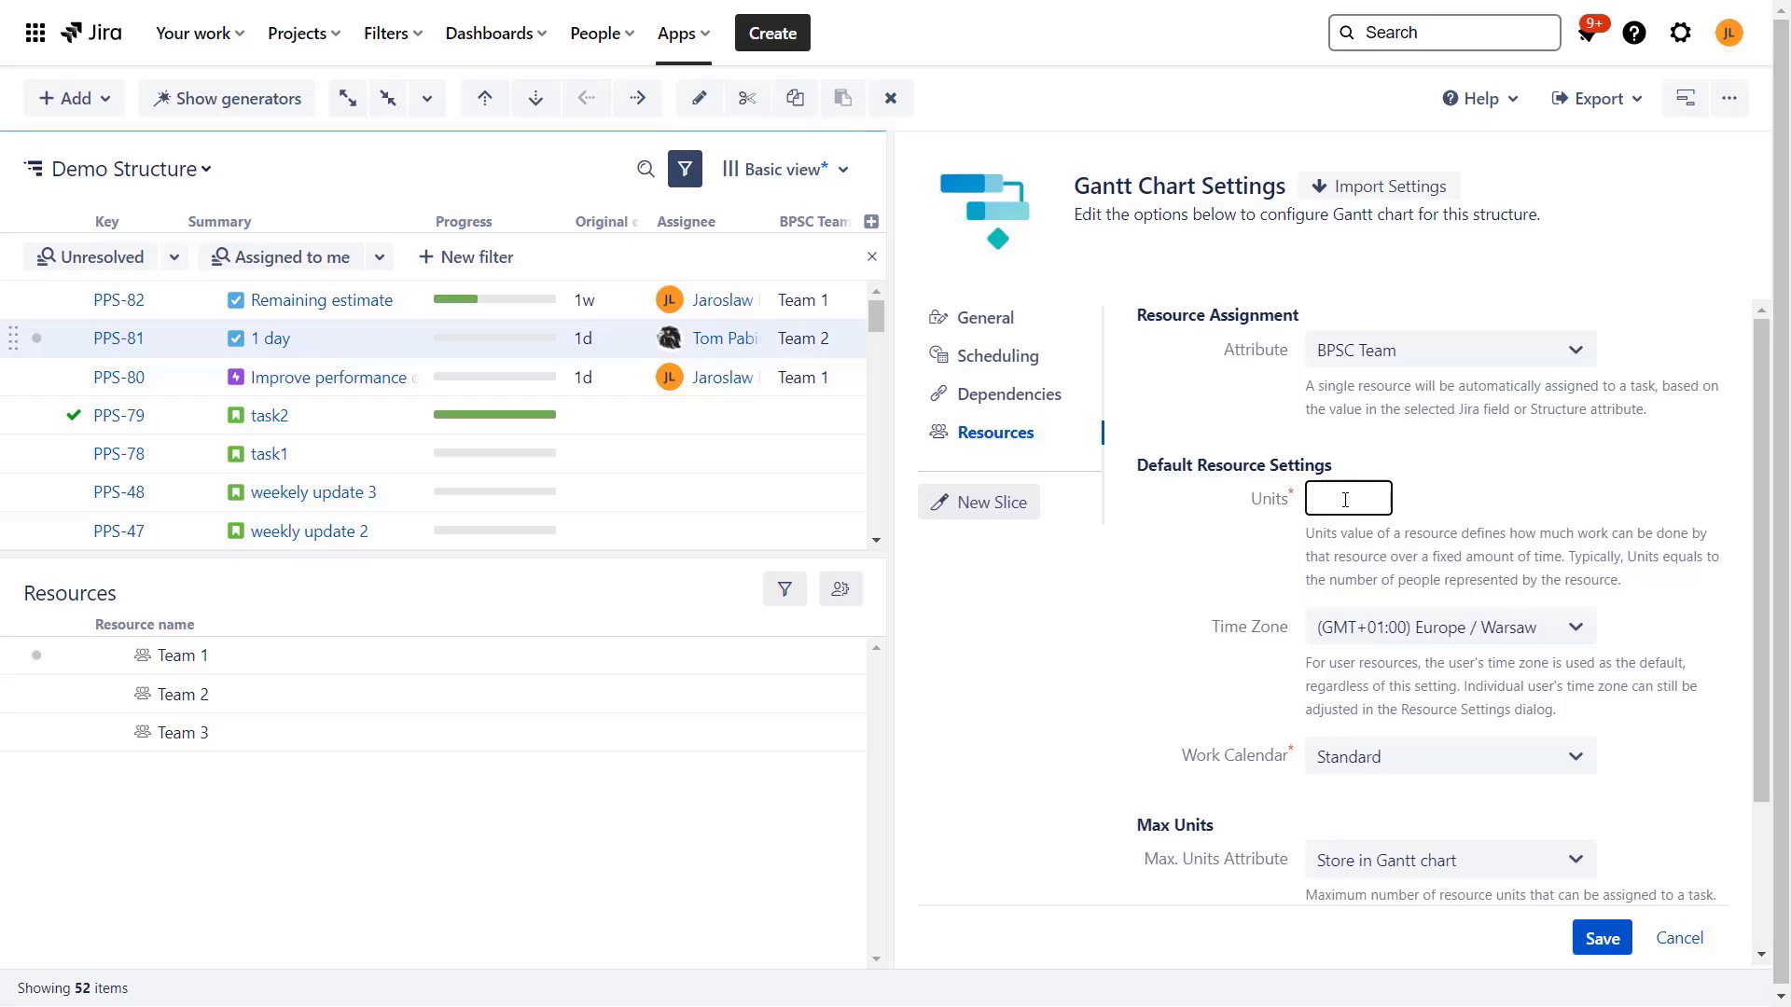
type("2")
left_click(1602, 940)
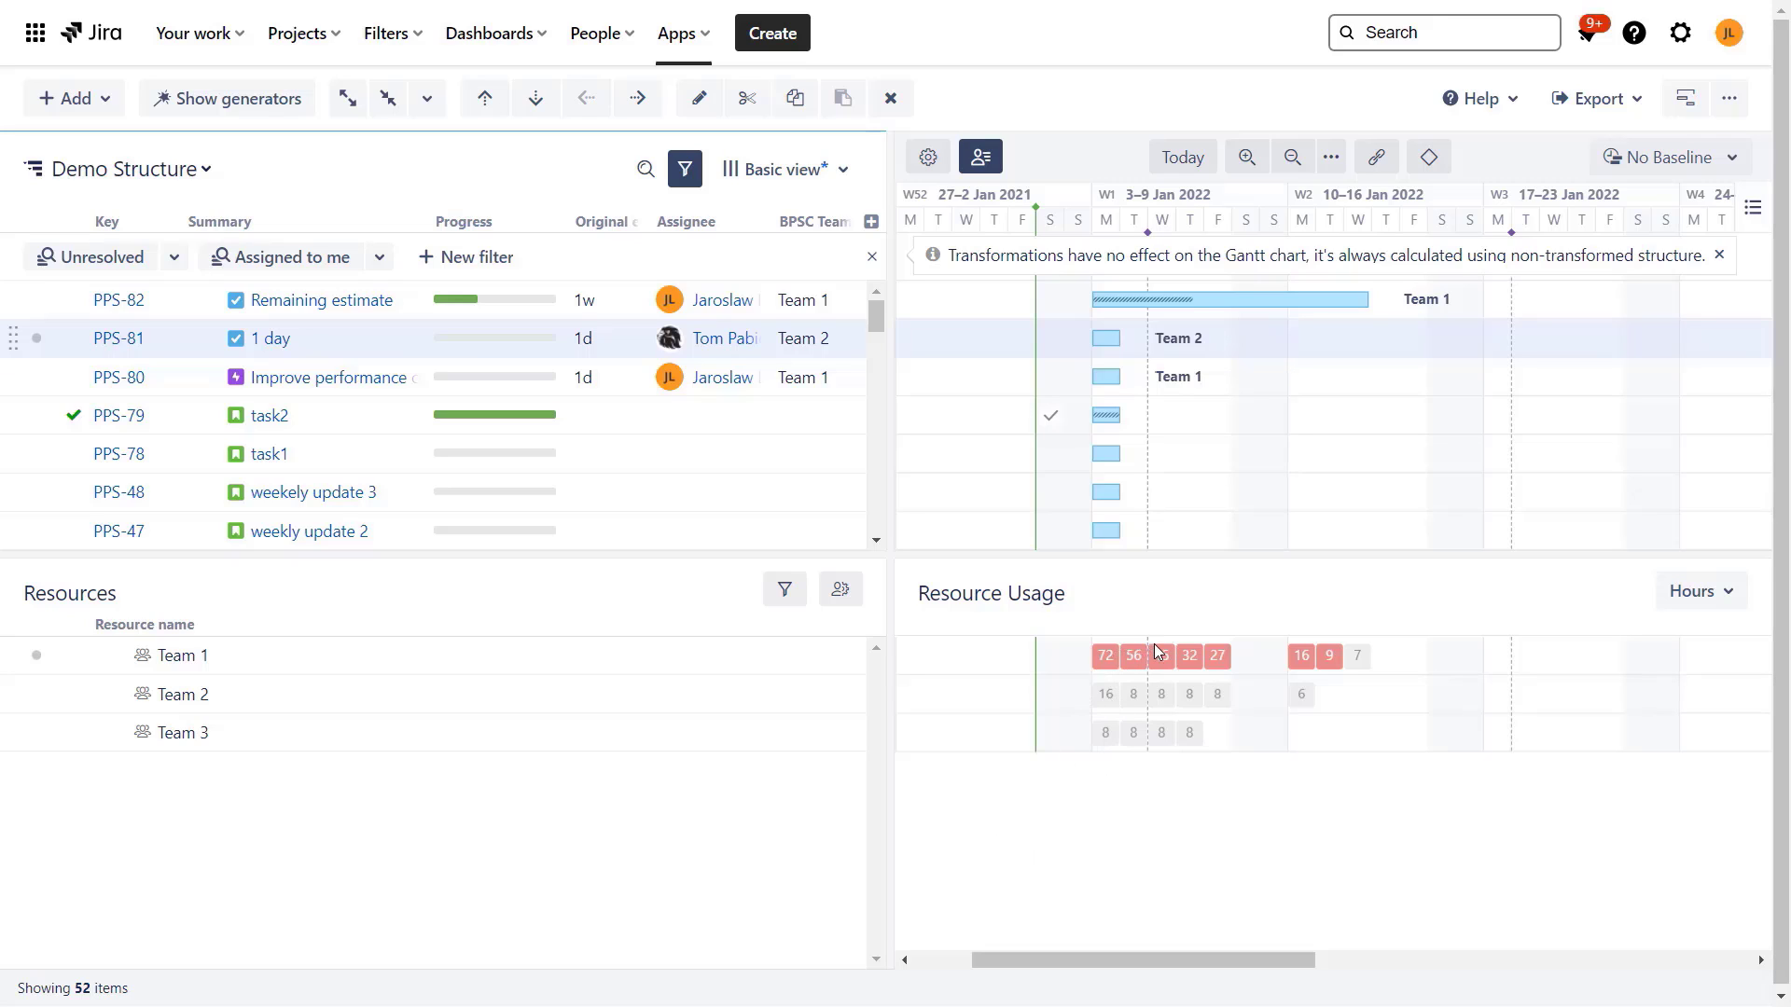
Step: Set Team 1's units to 10 in its Resource Settings and save
left_click(696, 663)
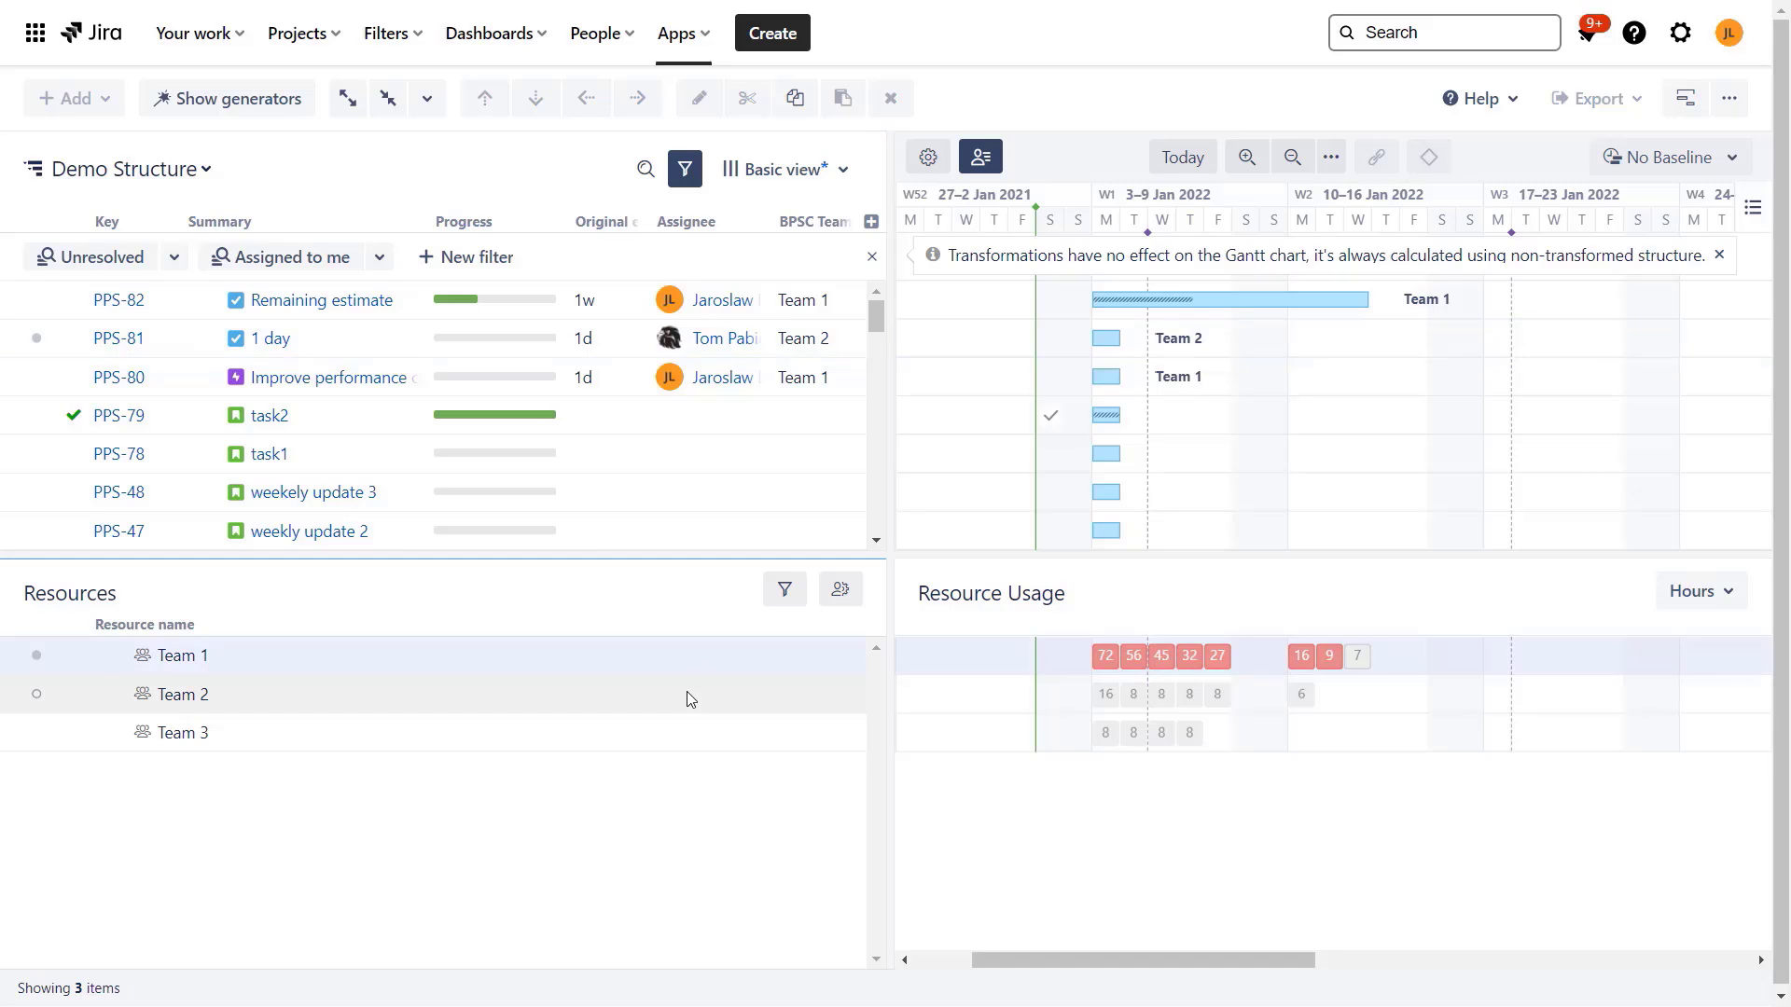
left_click(842, 593)
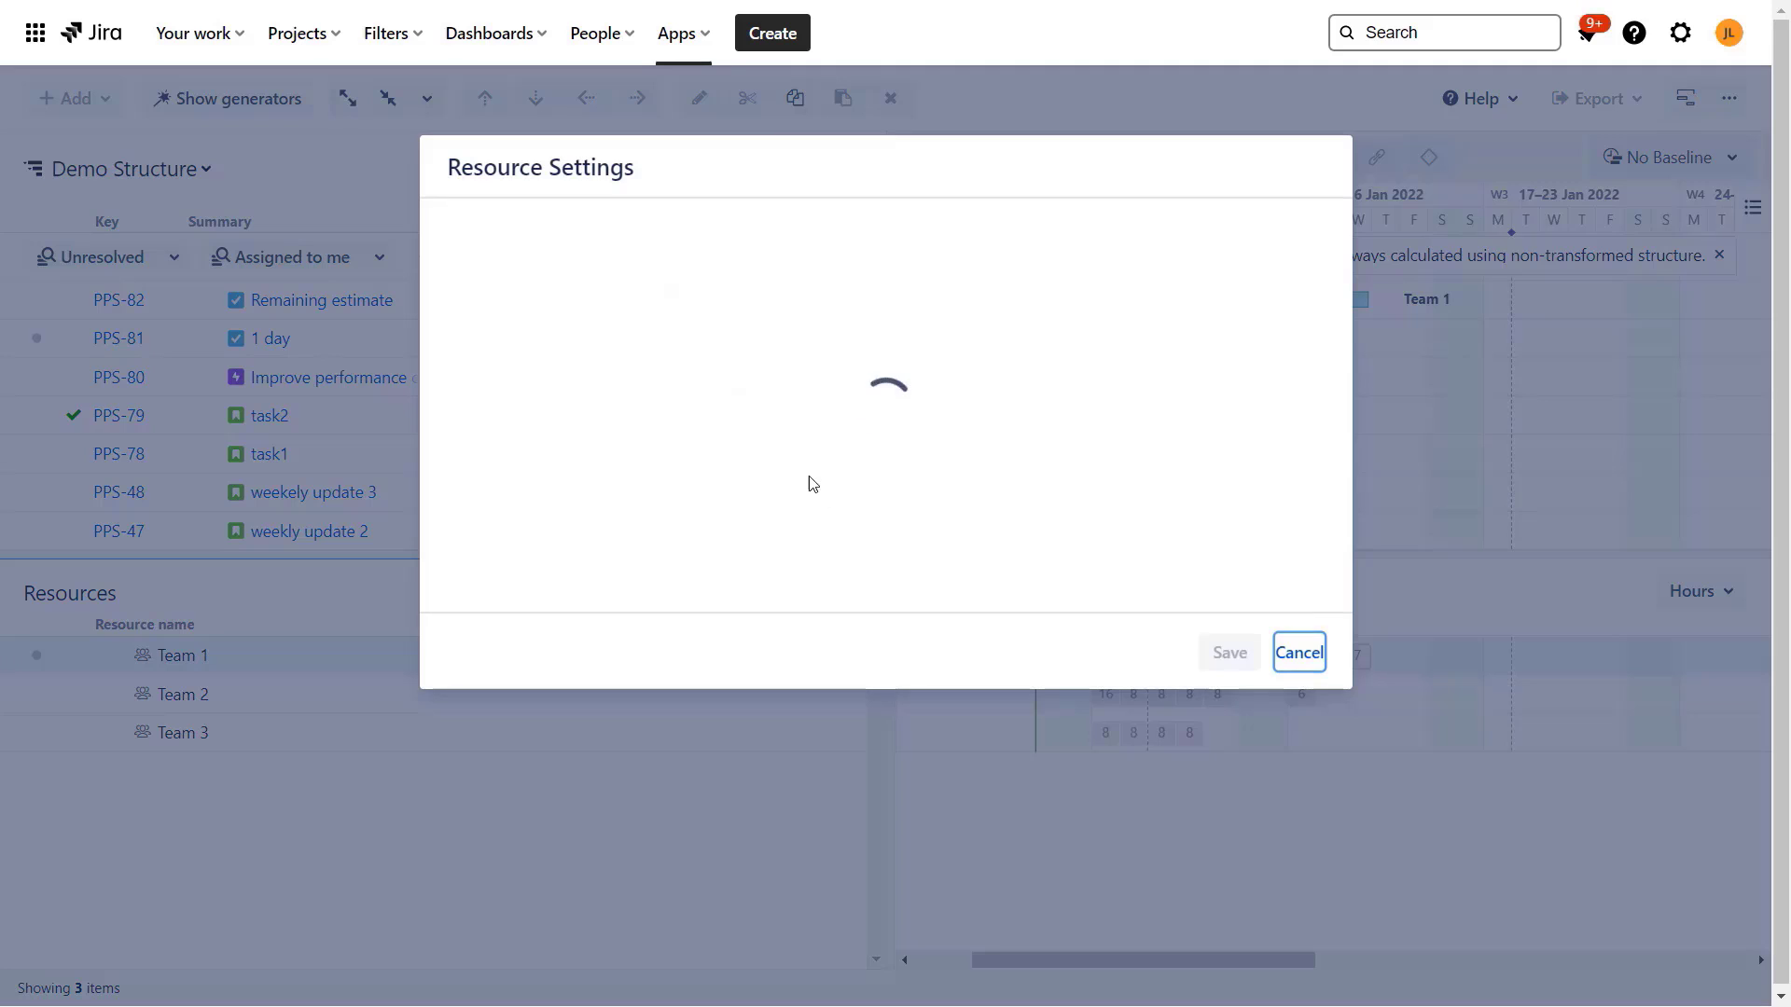
left_click(681, 352)
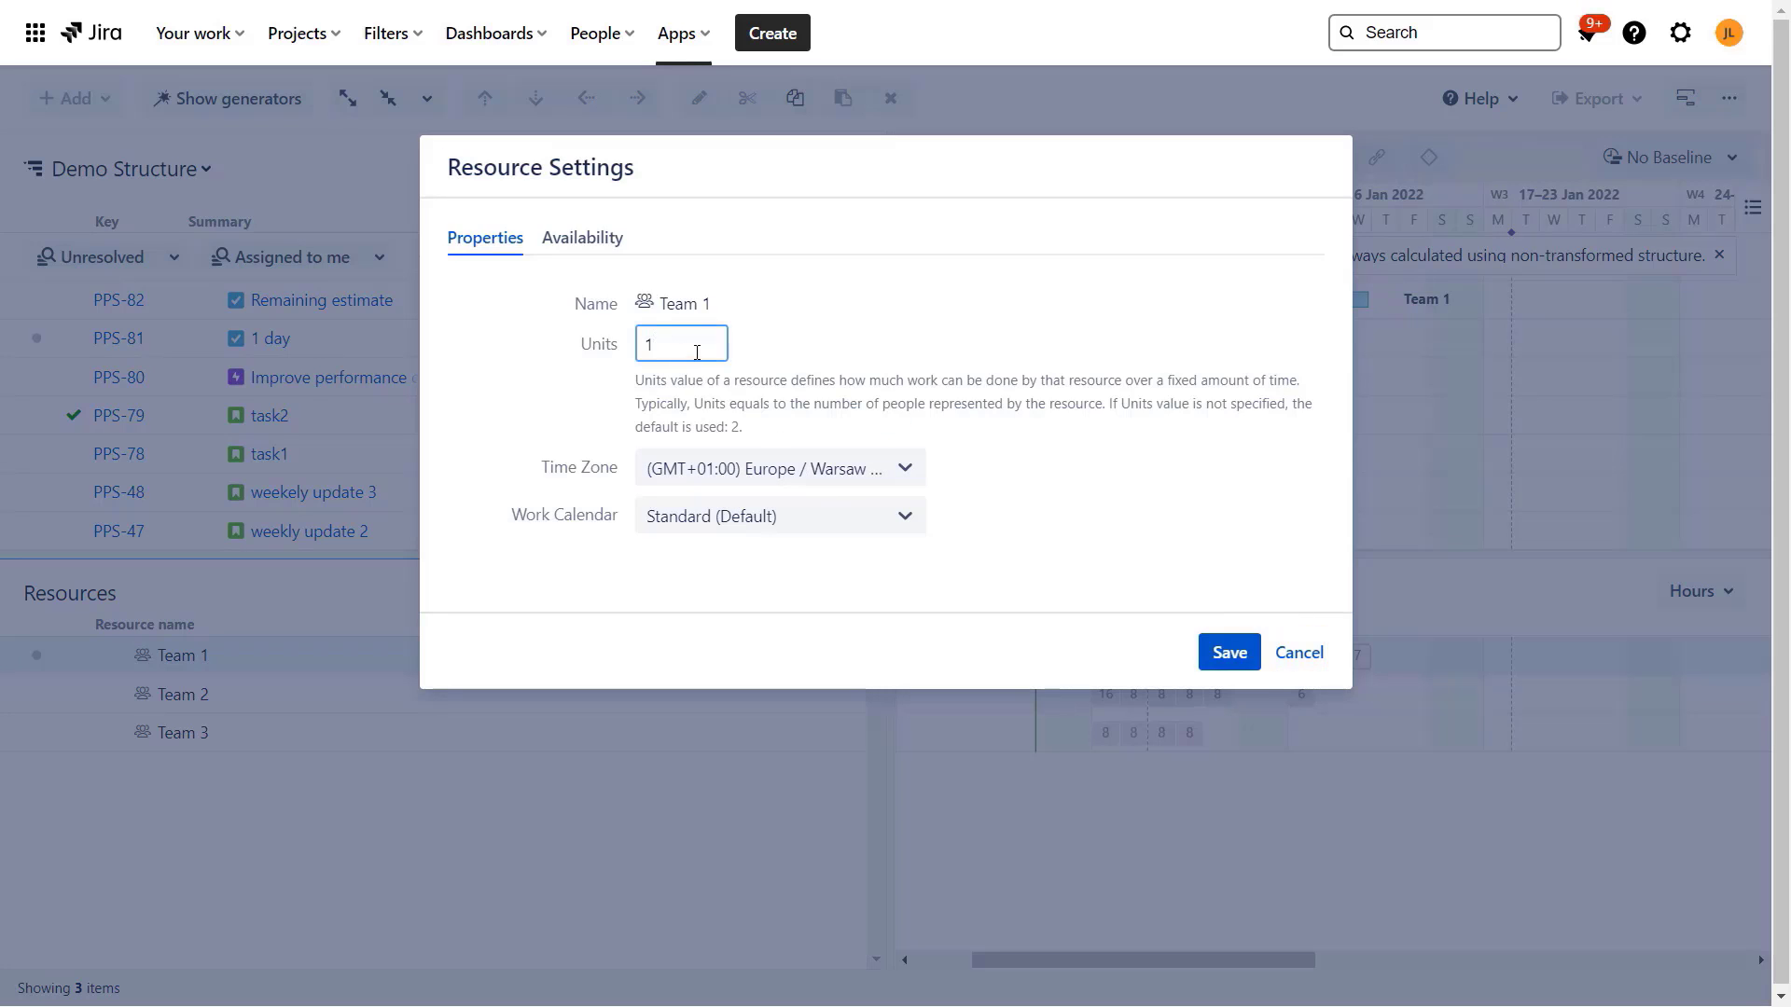
type("0")
left_click(1226, 657)
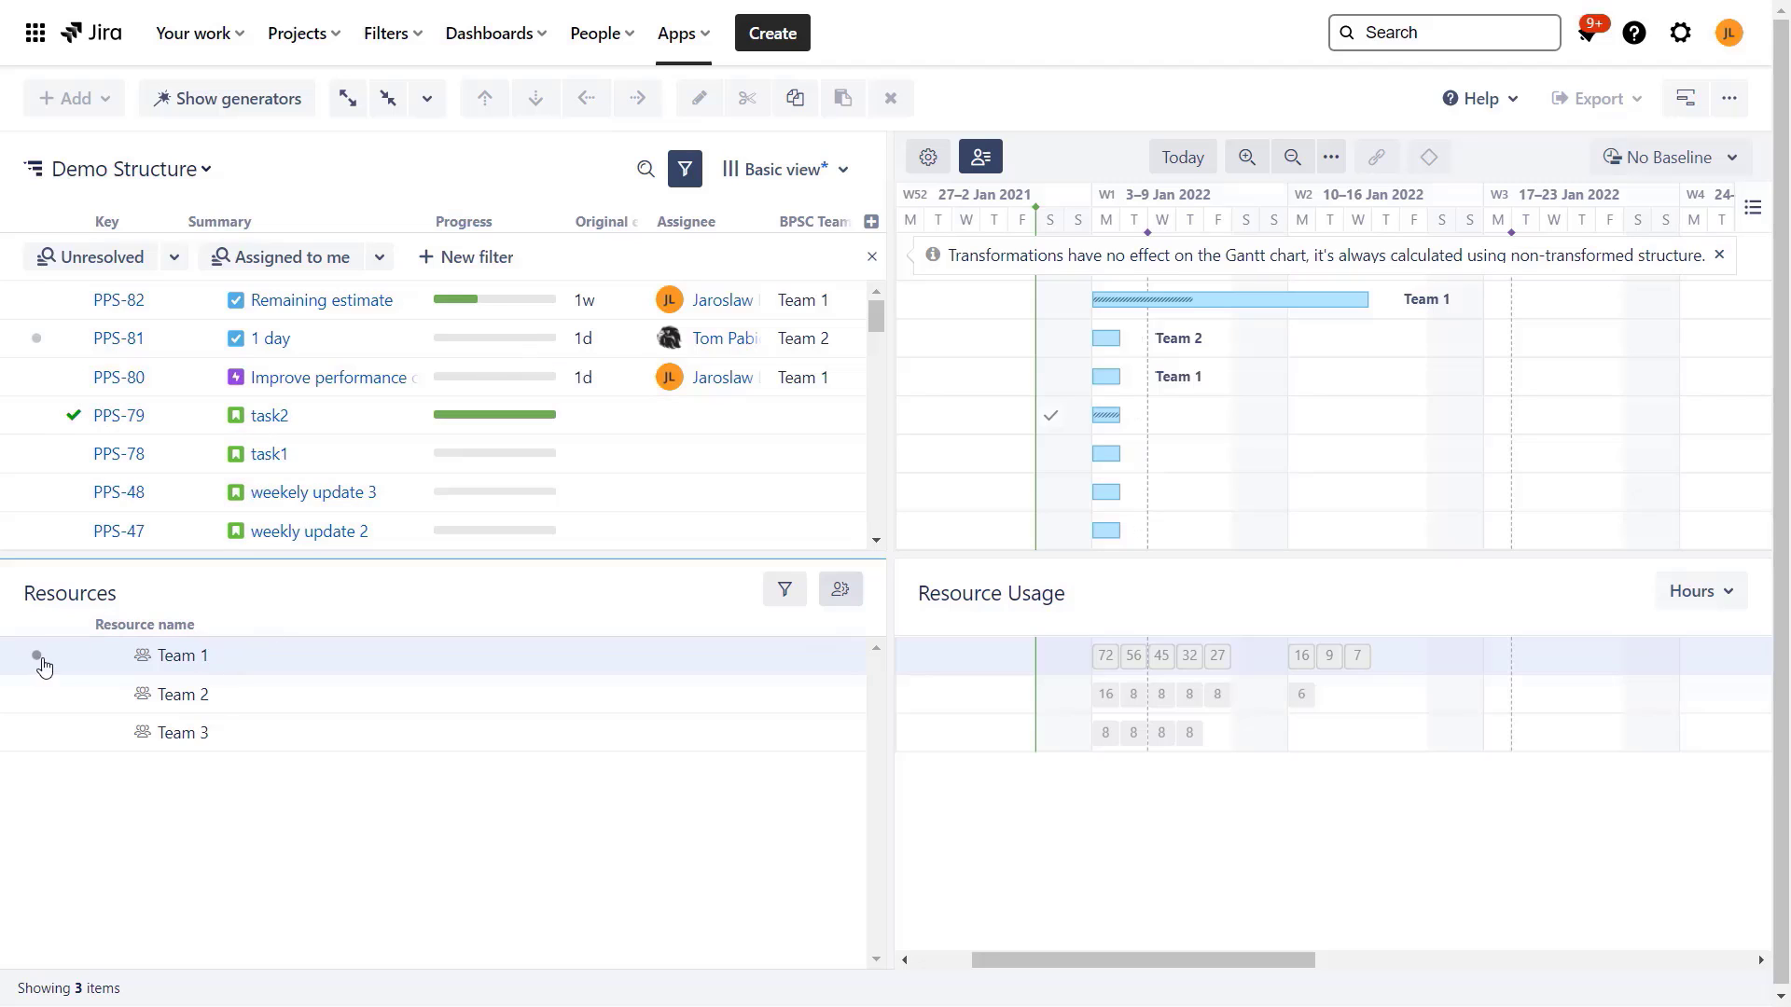
left_click(662, 127)
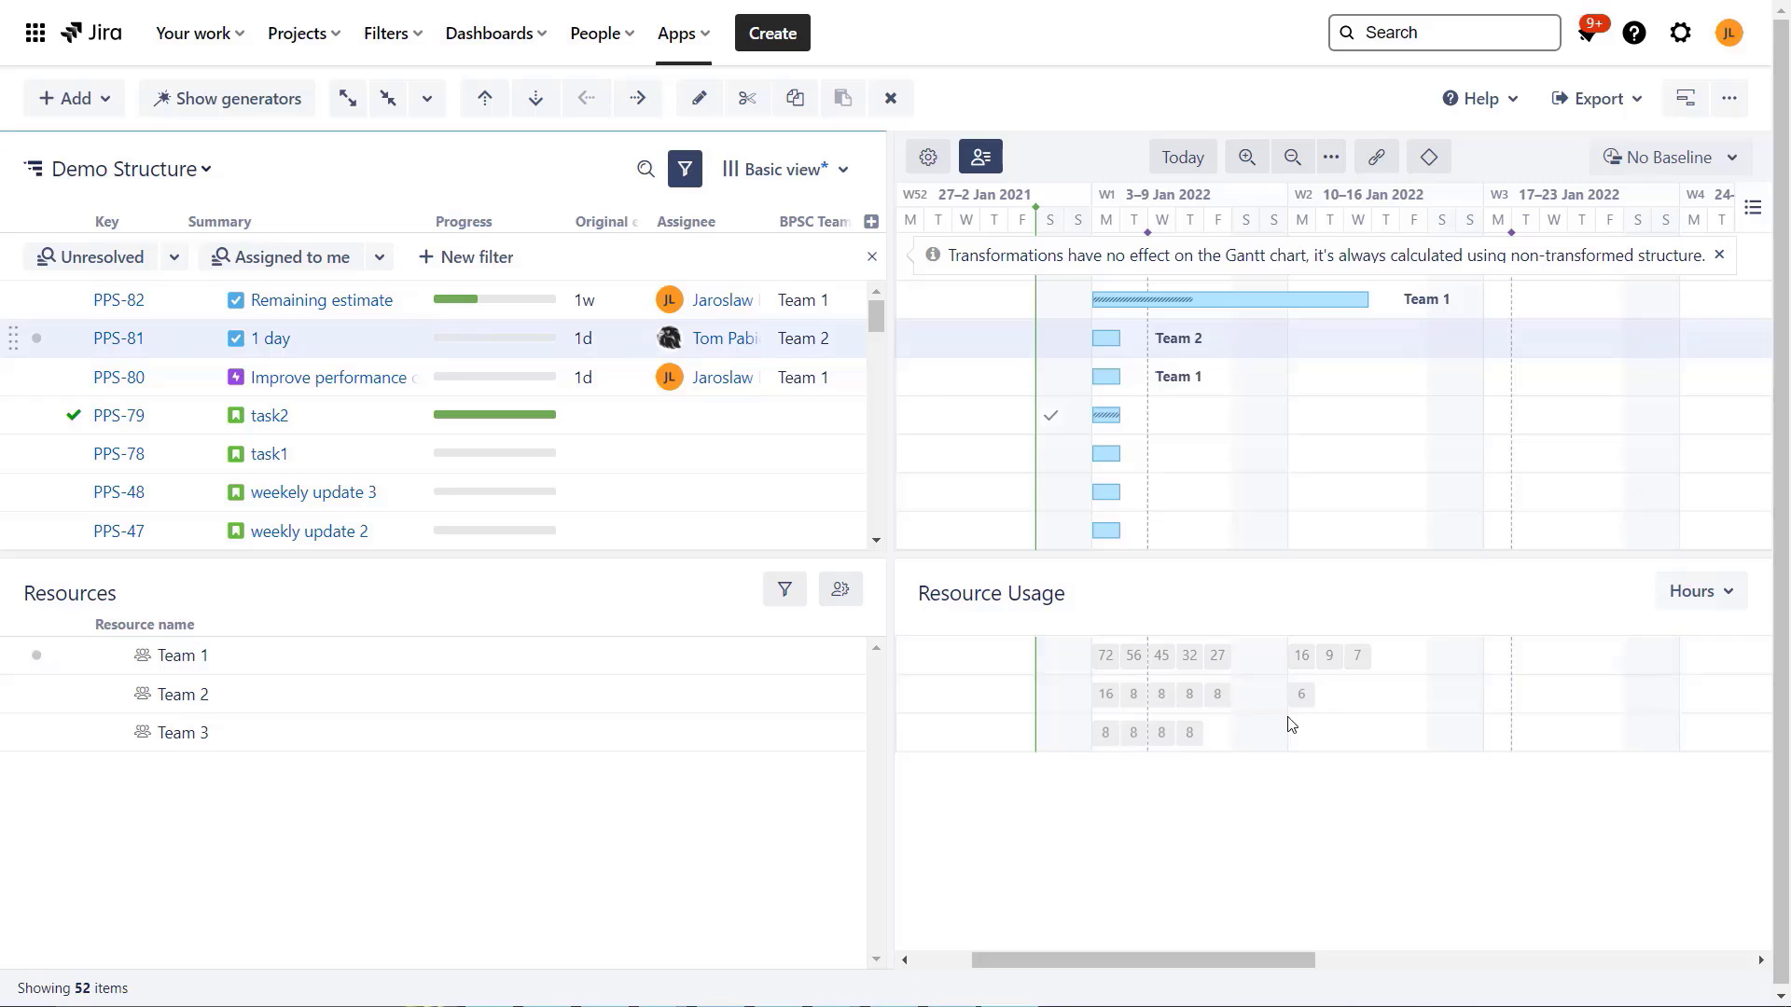
left_click(928, 158)
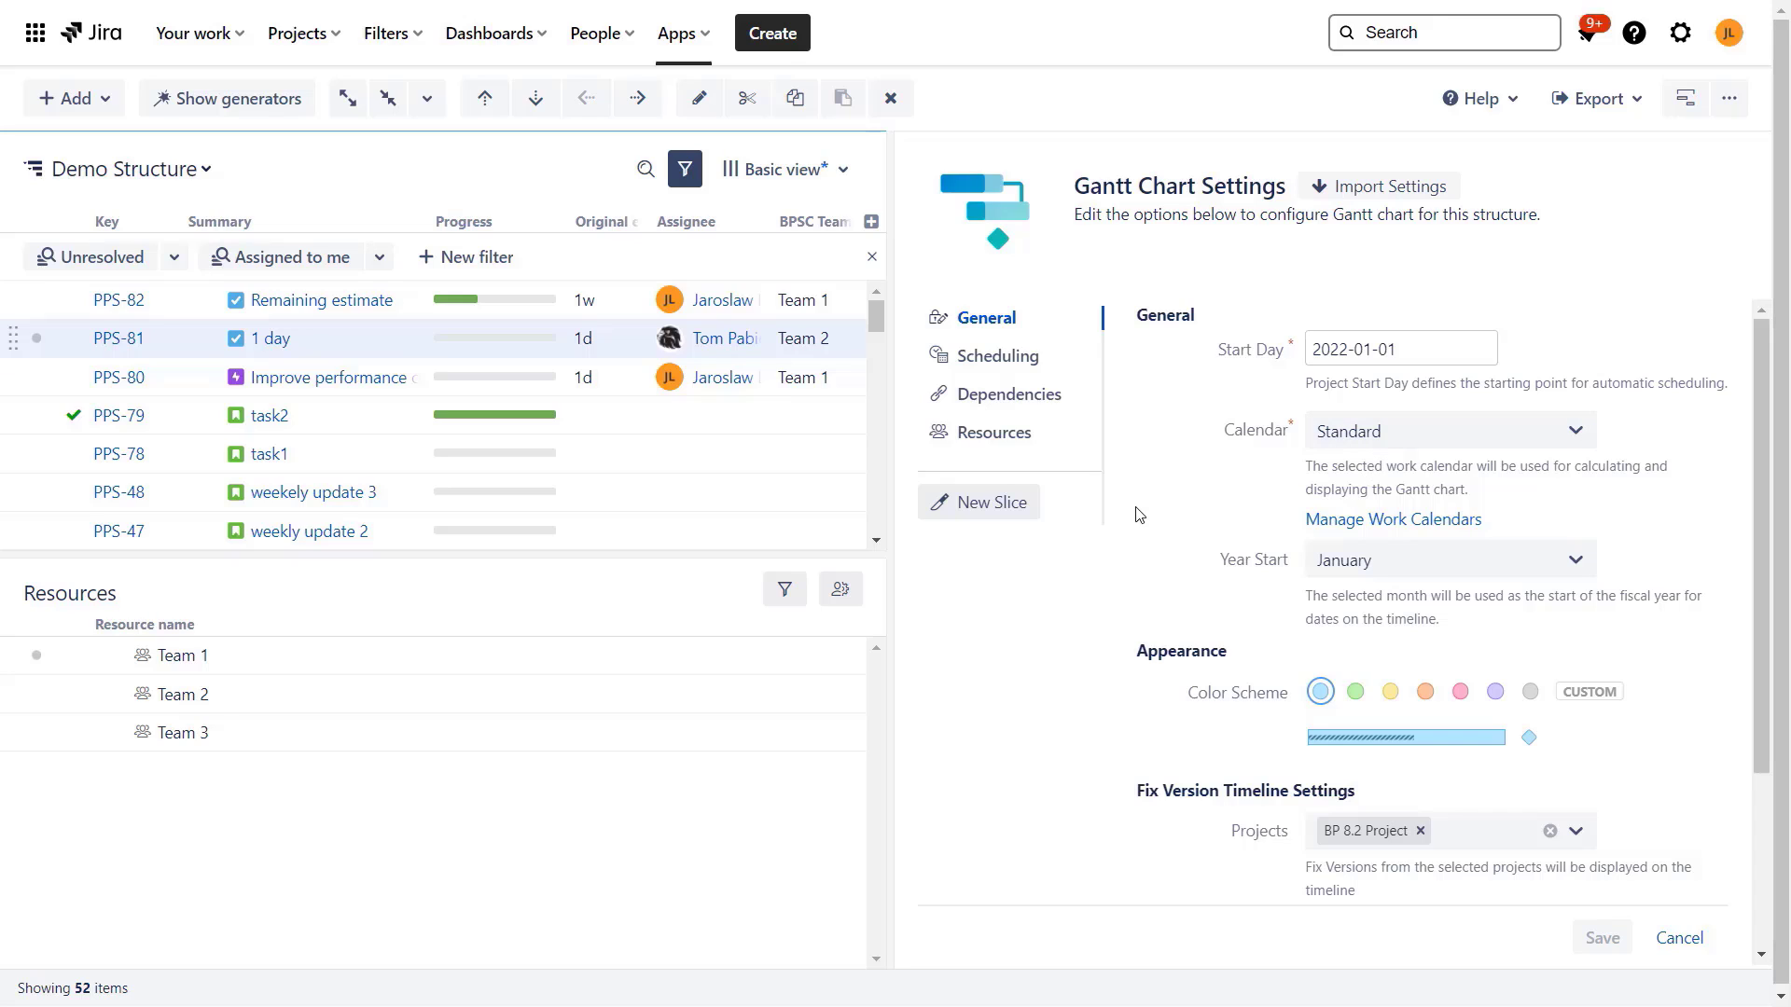
left_click(1679, 938)
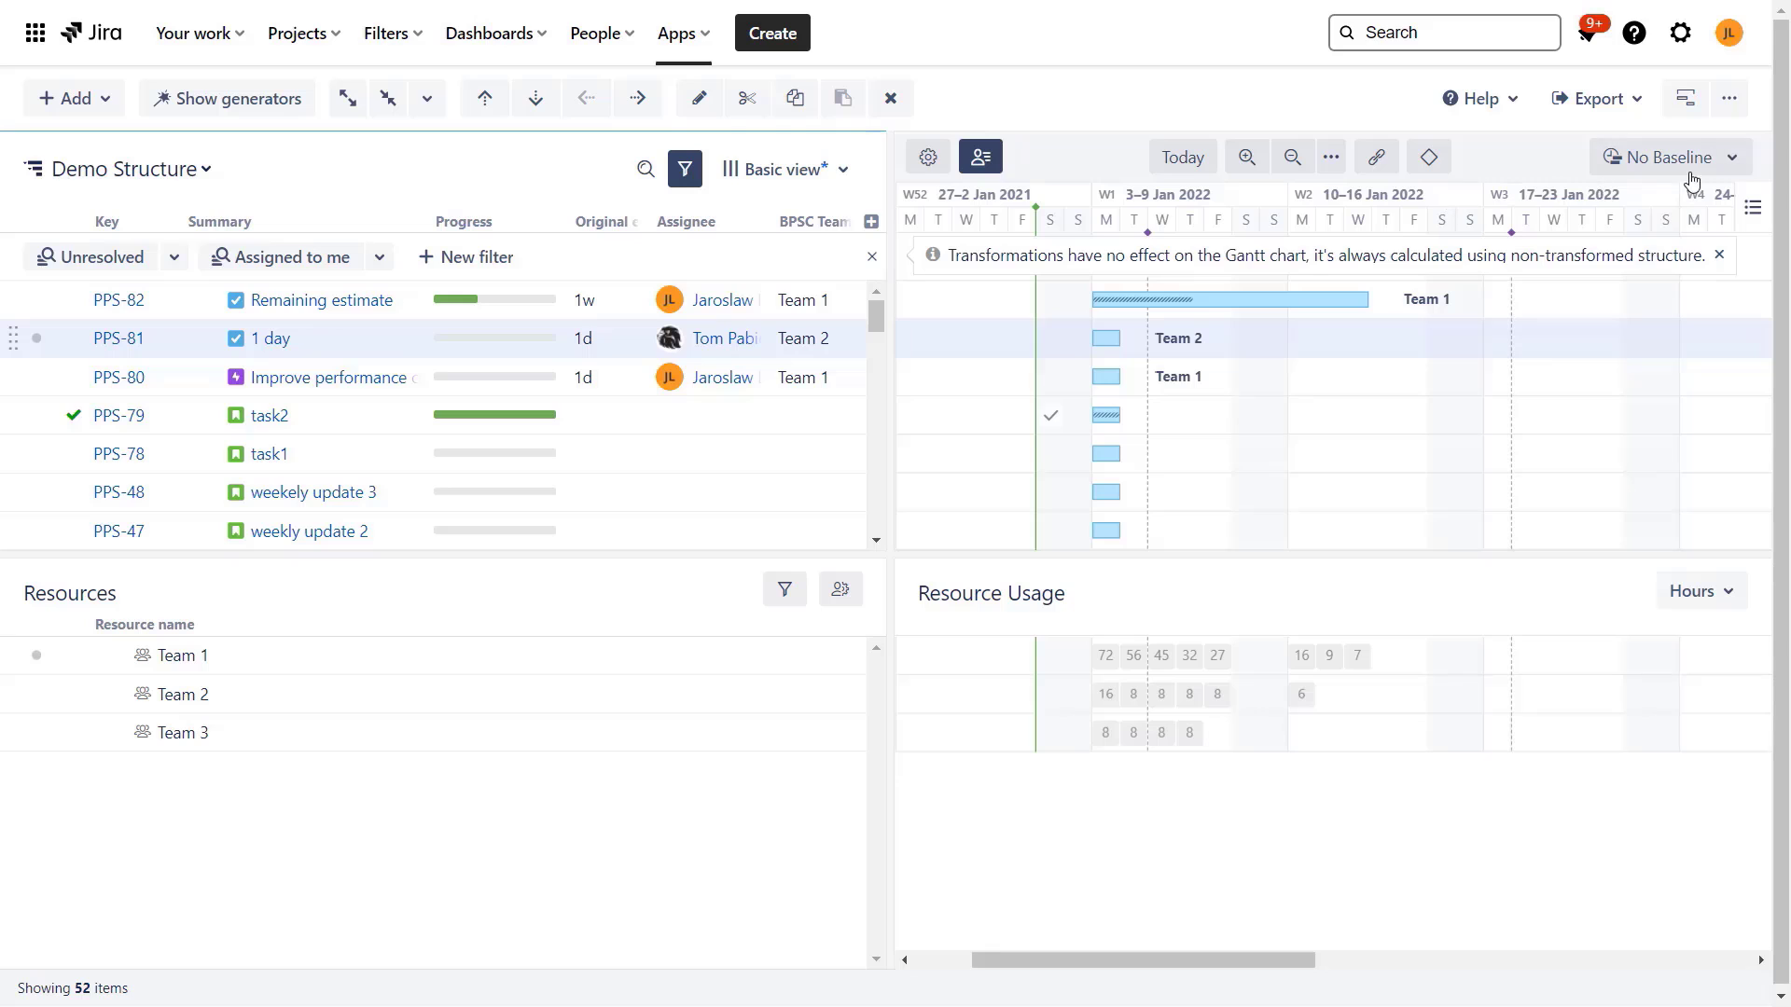
left_click(1733, 166)
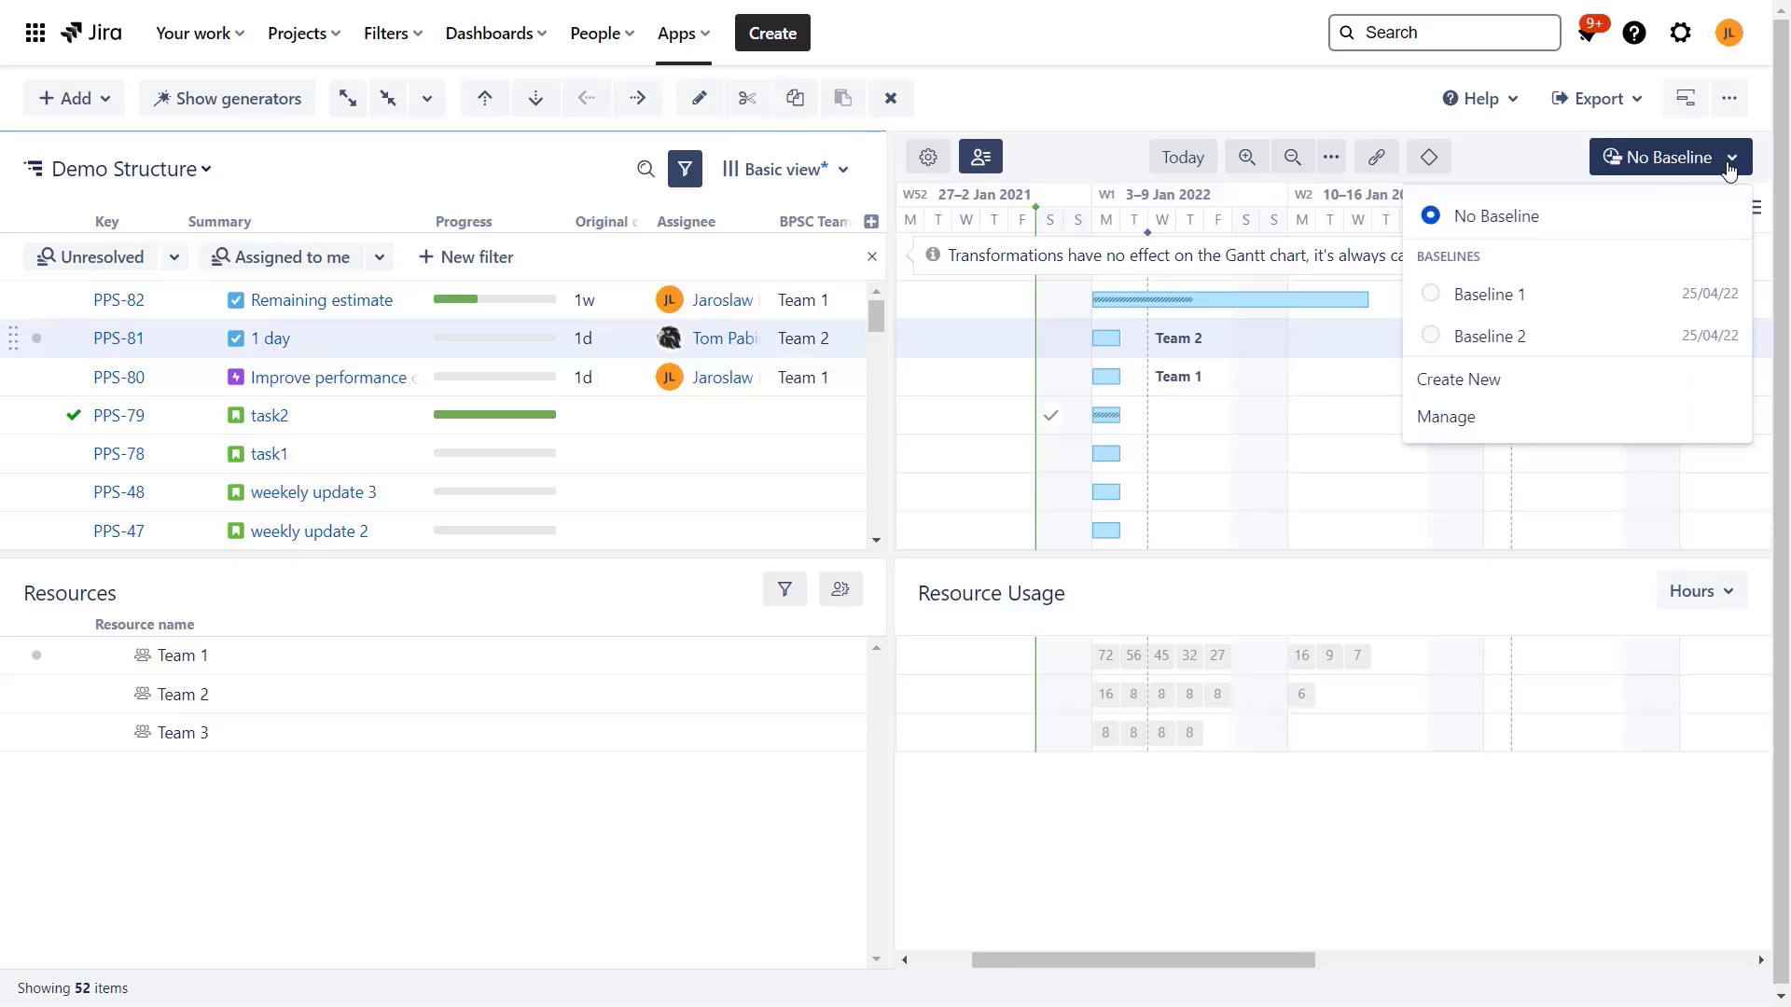
left_click(1552, 156)
Step: Switch the structure's layout to Gantt without the resources pane
left_click(1686, 98)
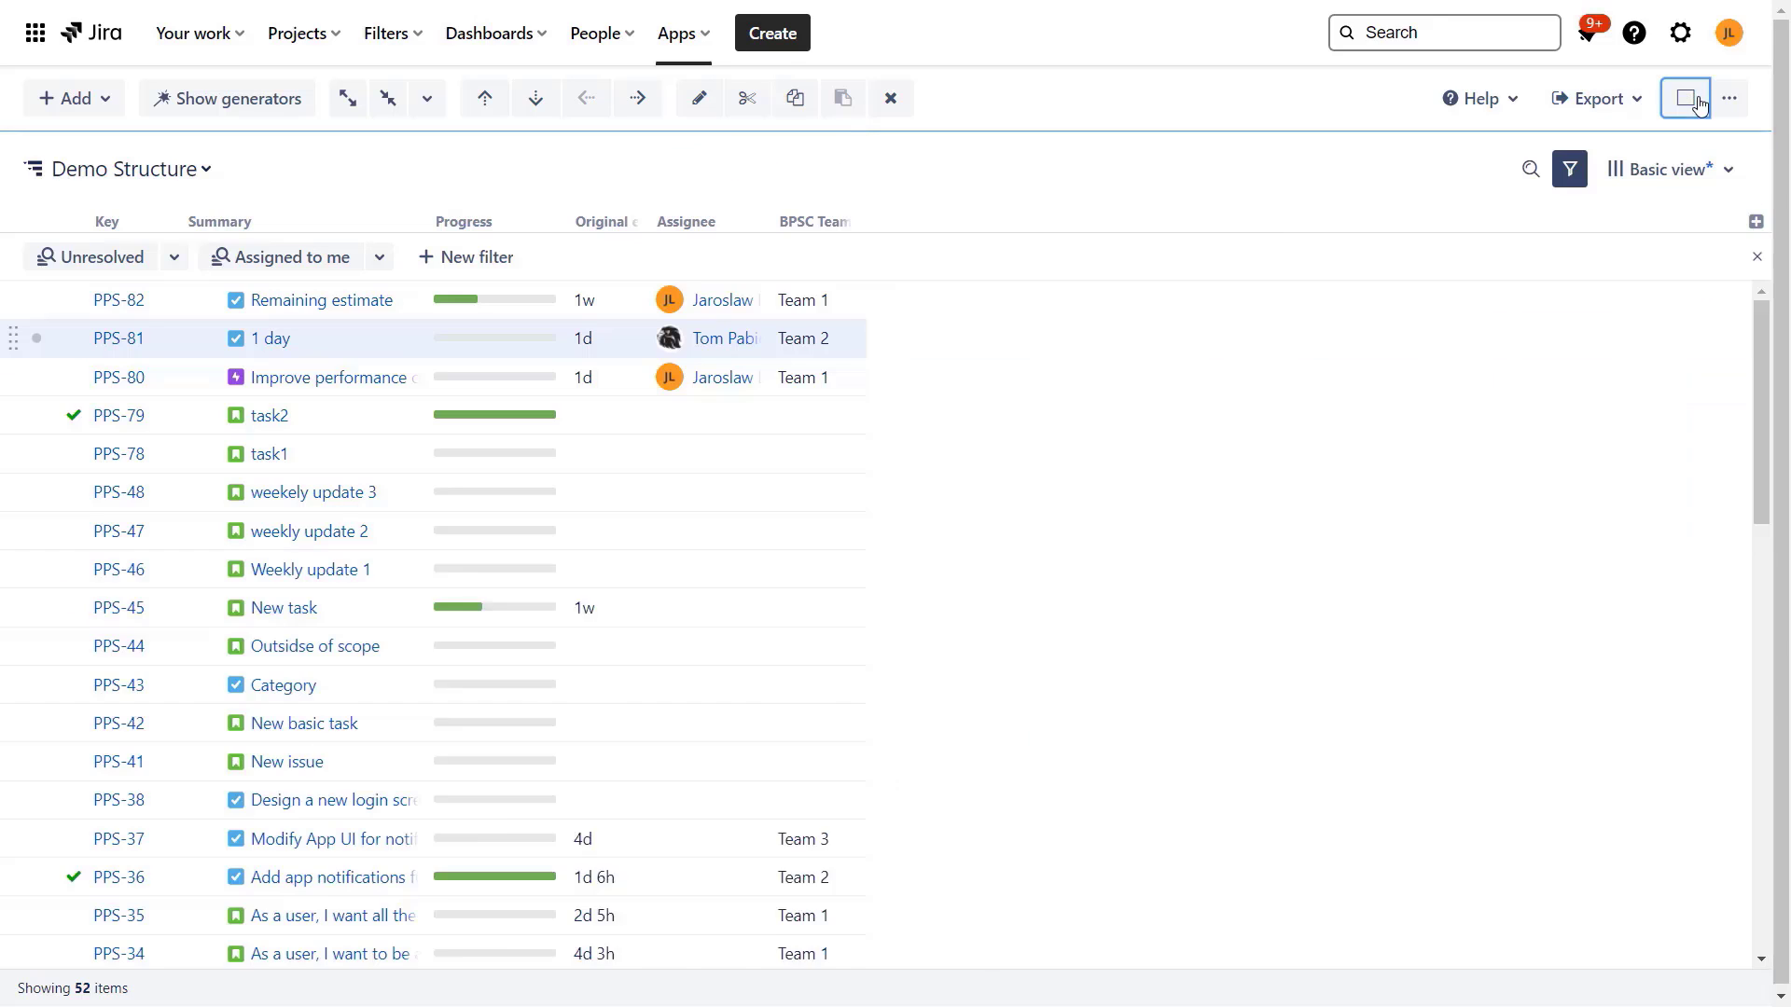
left_click(1690, 102)
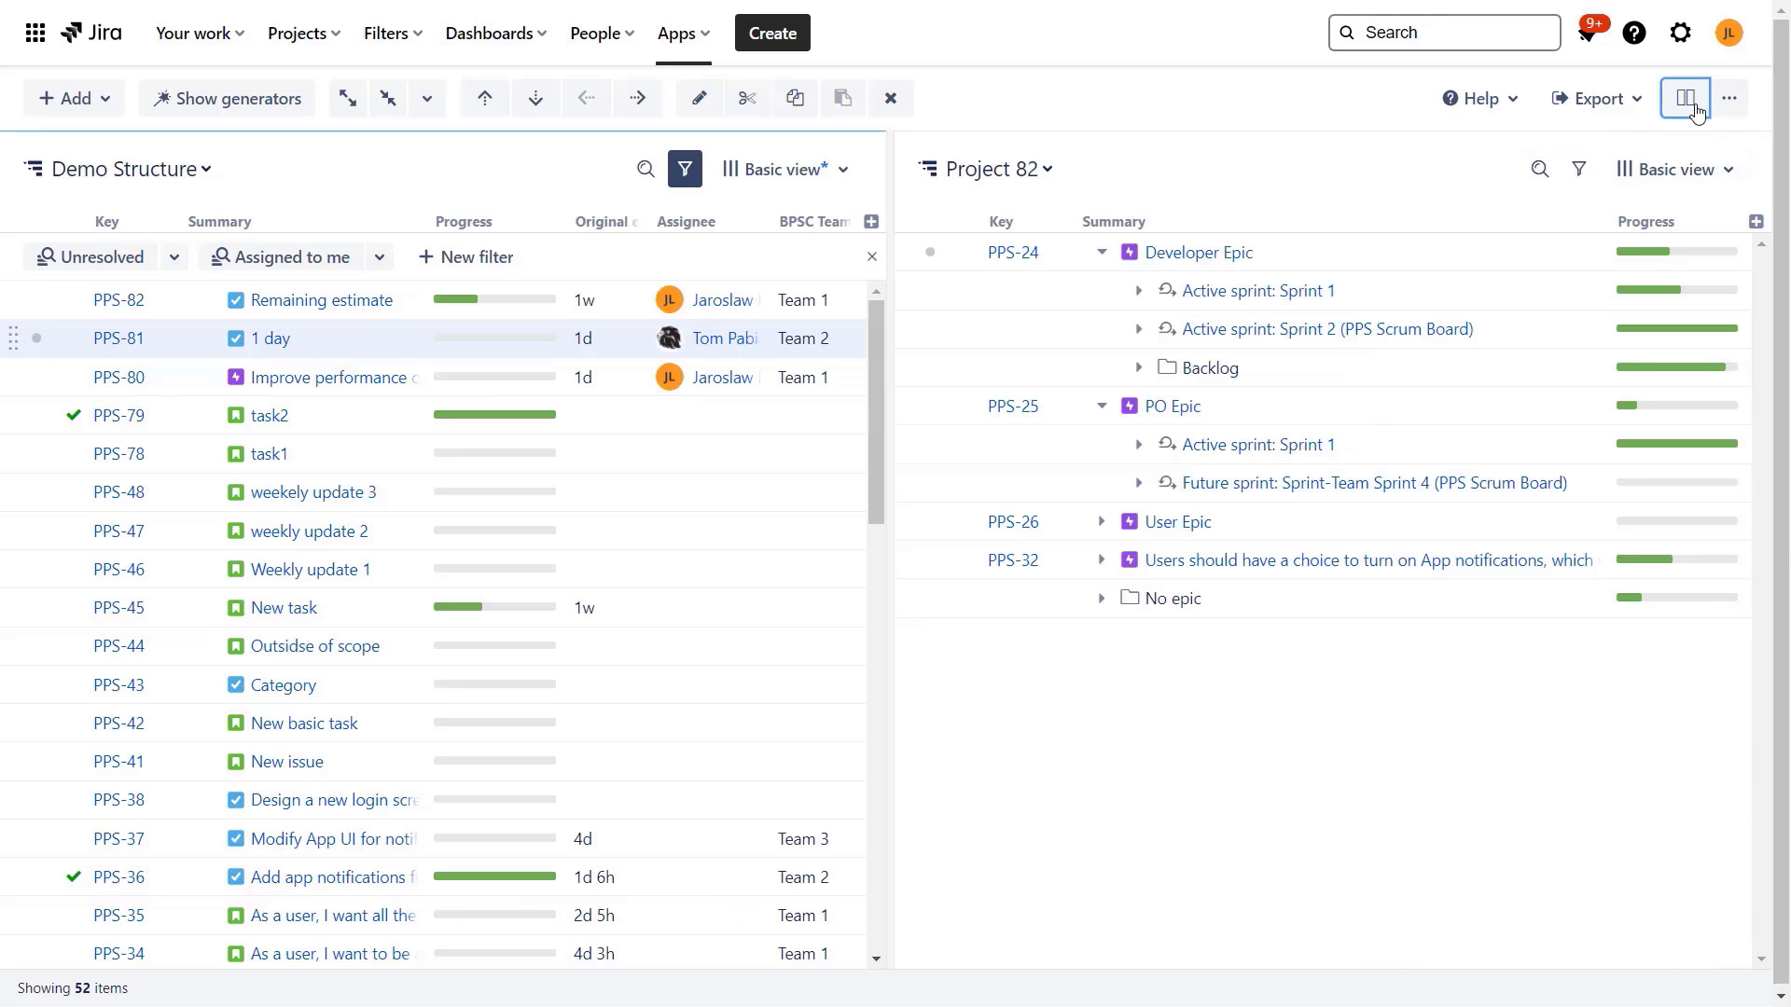
left_click(1729, 99)
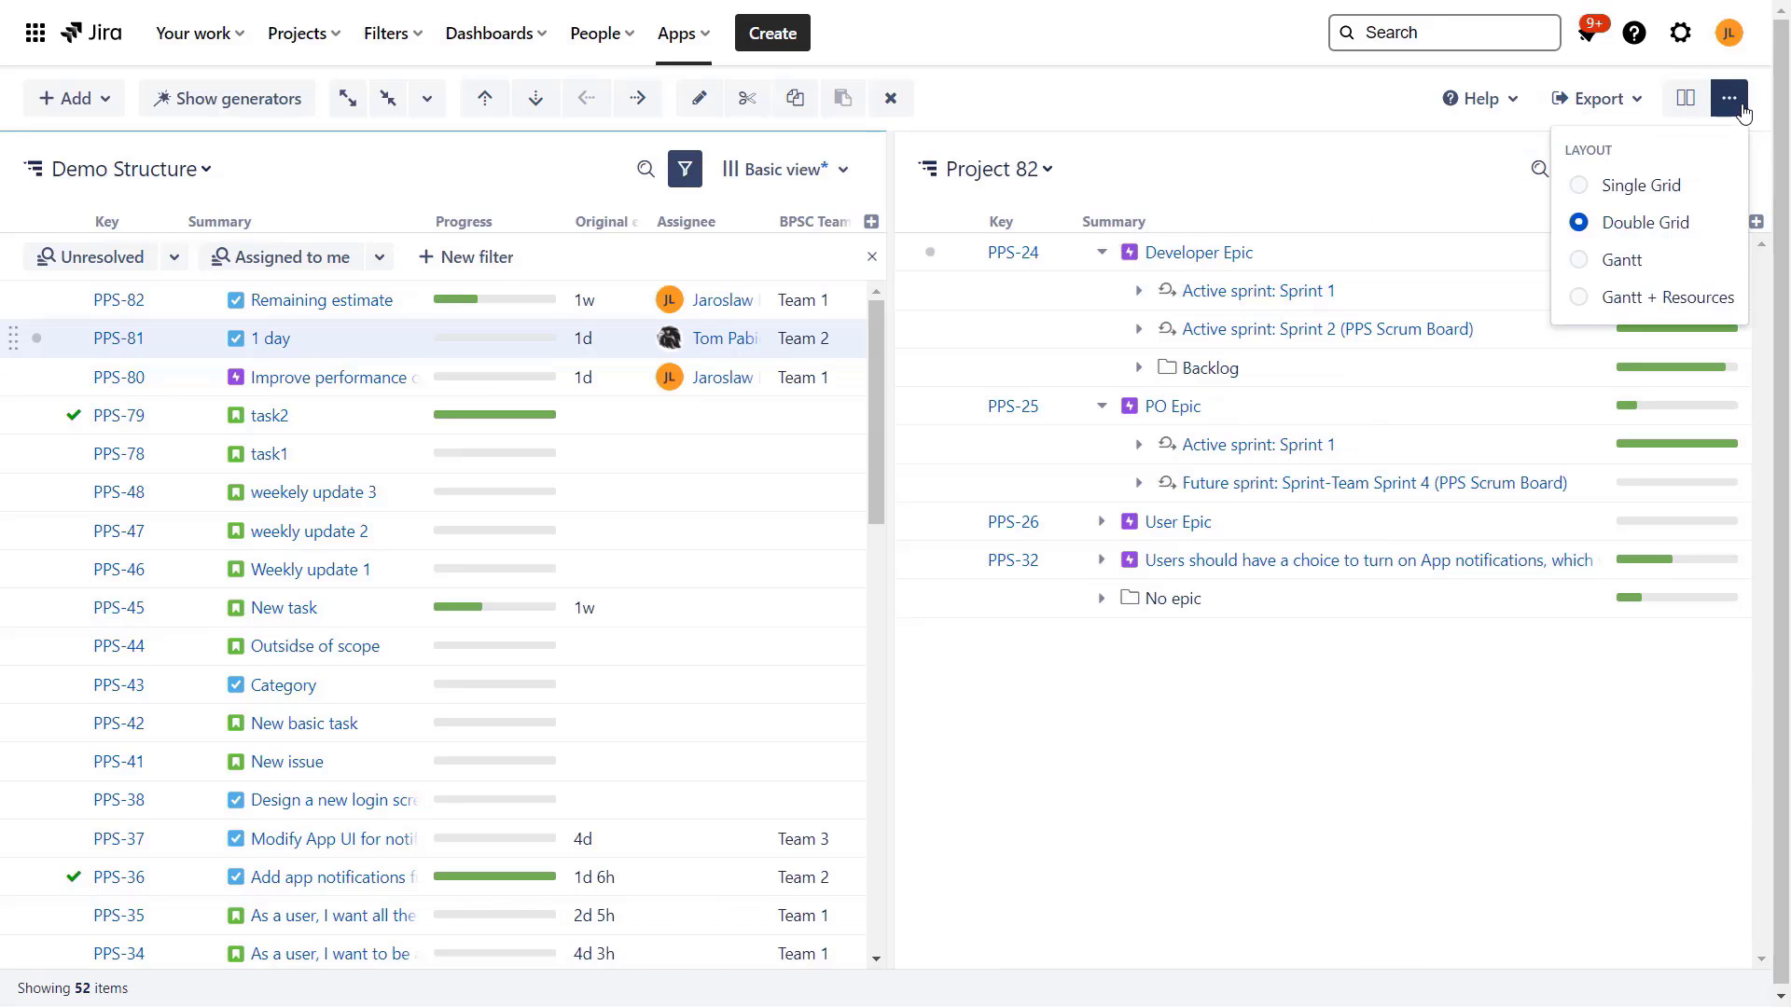
left_click(1658, 267)
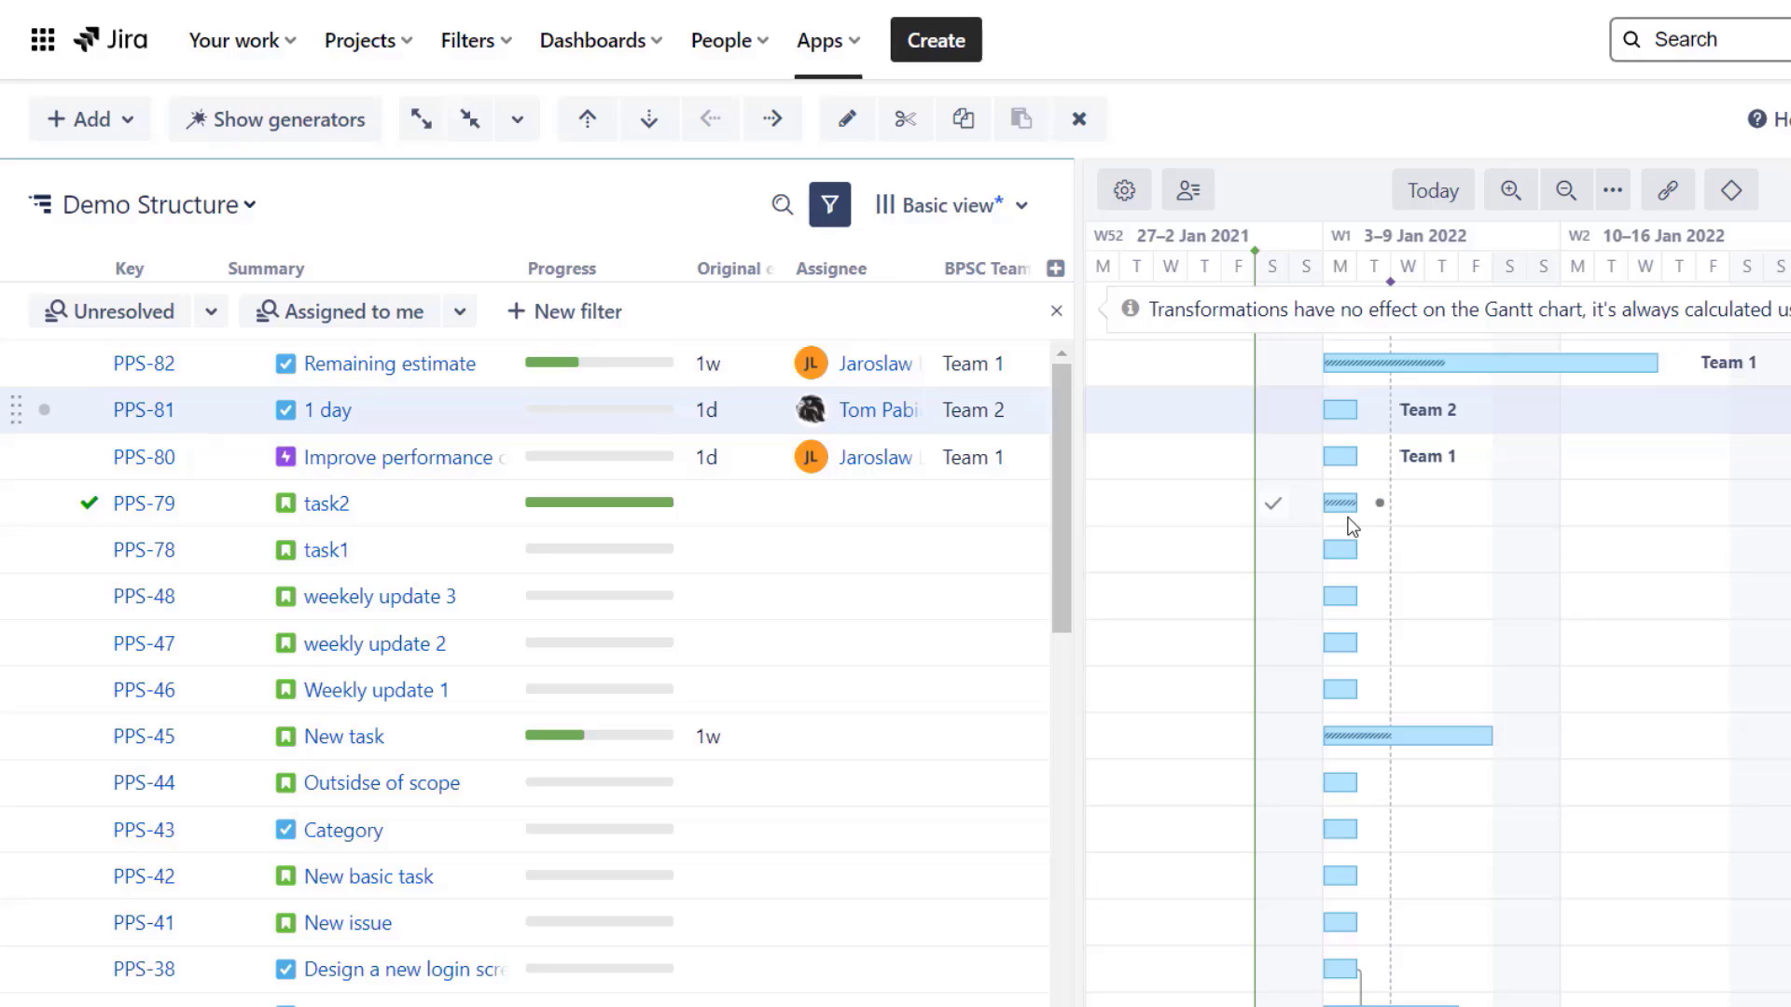
Step: Try moving PPS-80 to another date on the timeline and link PPS-81 to PPS-80 with a dependency
left_click(1345, 457)
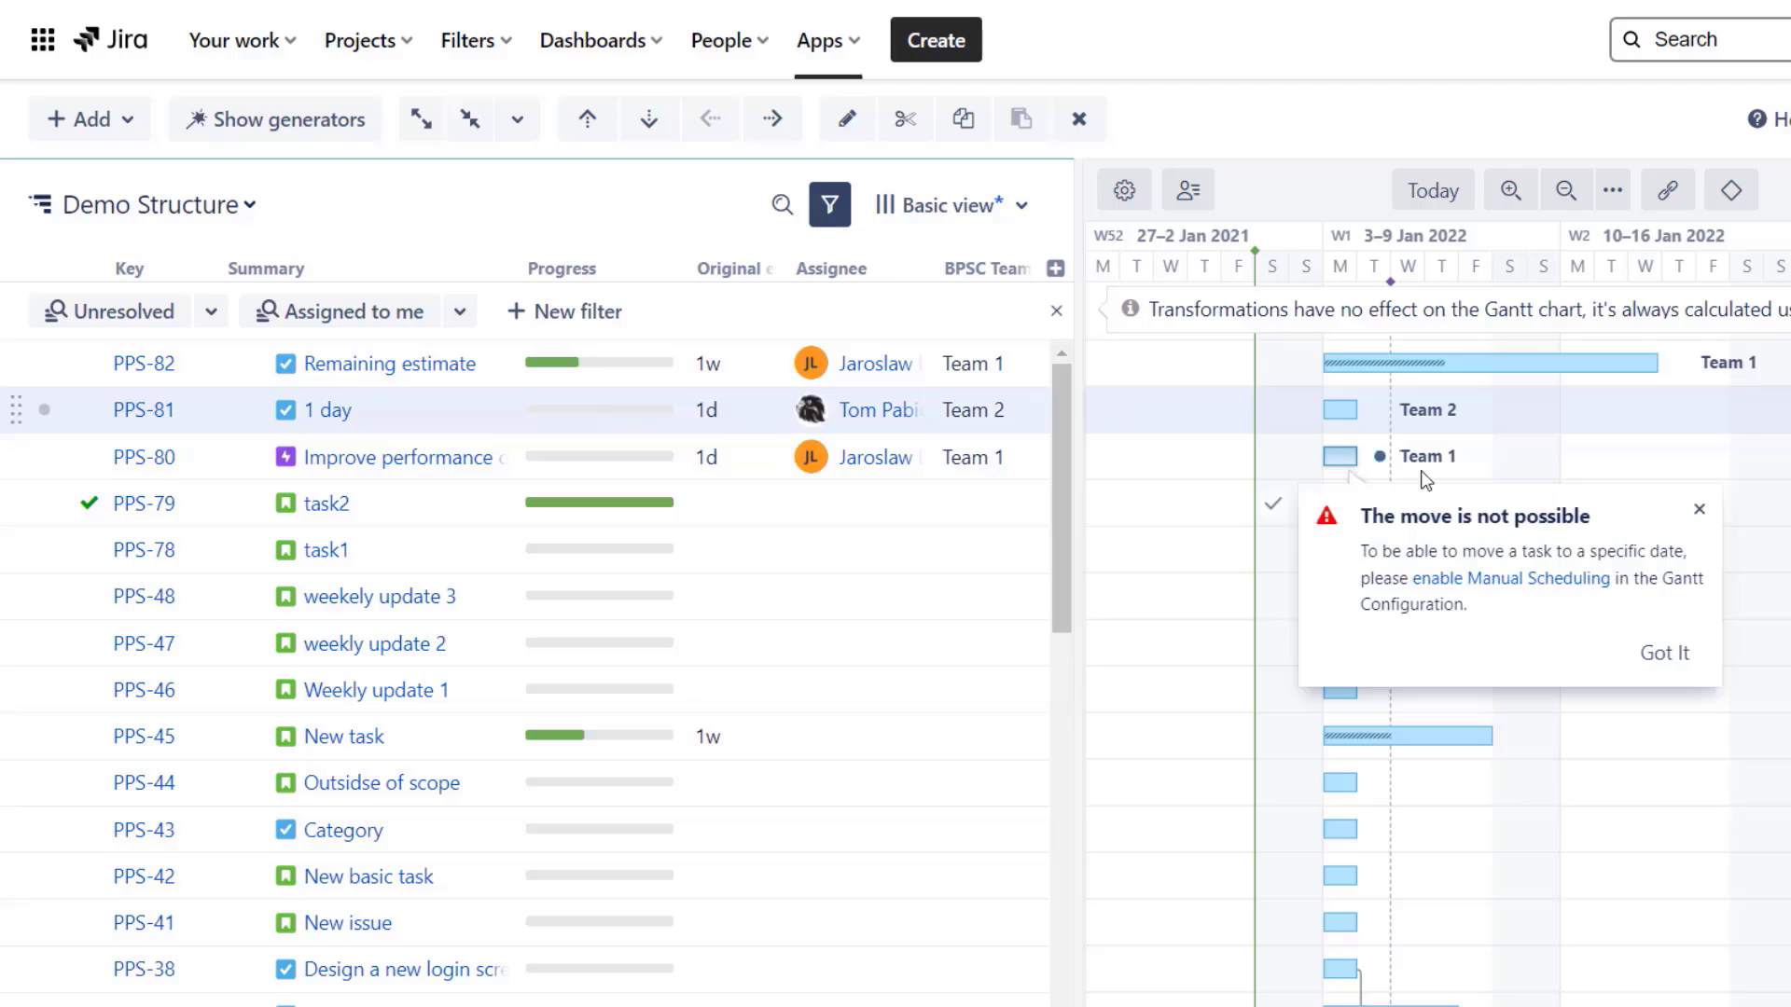
left_click(1698, 512)
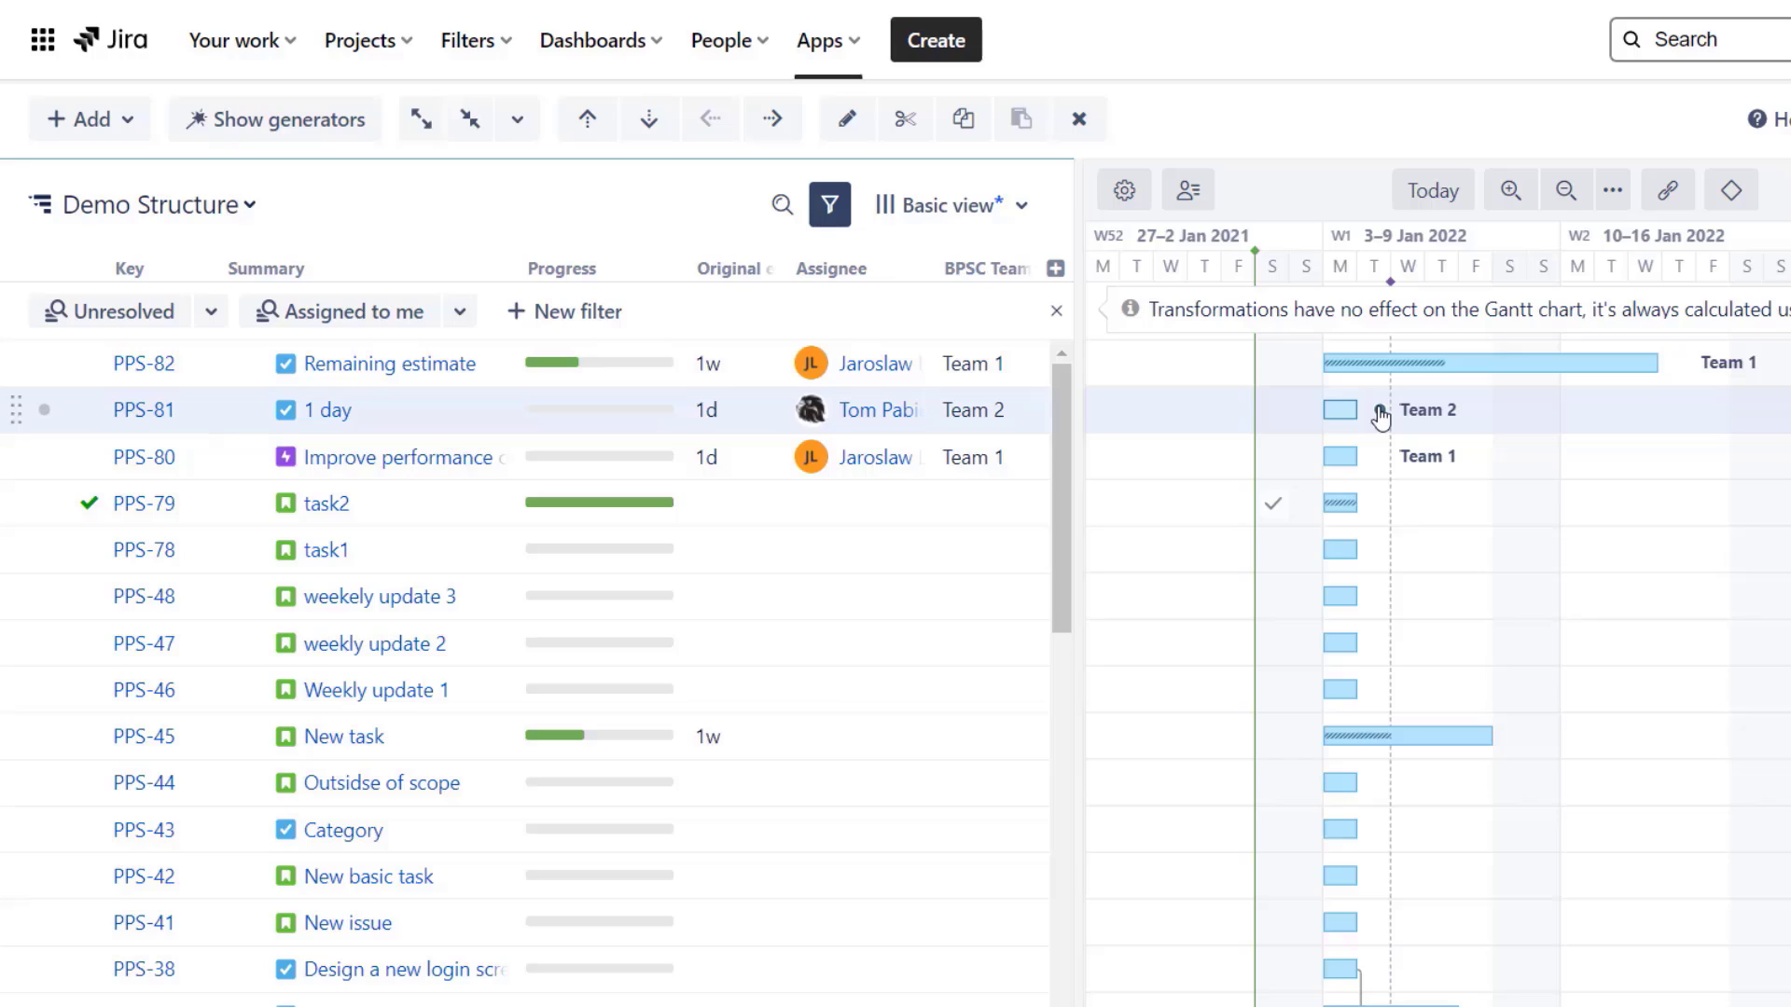
left_click_drag(1381, 411, 1303, 459)
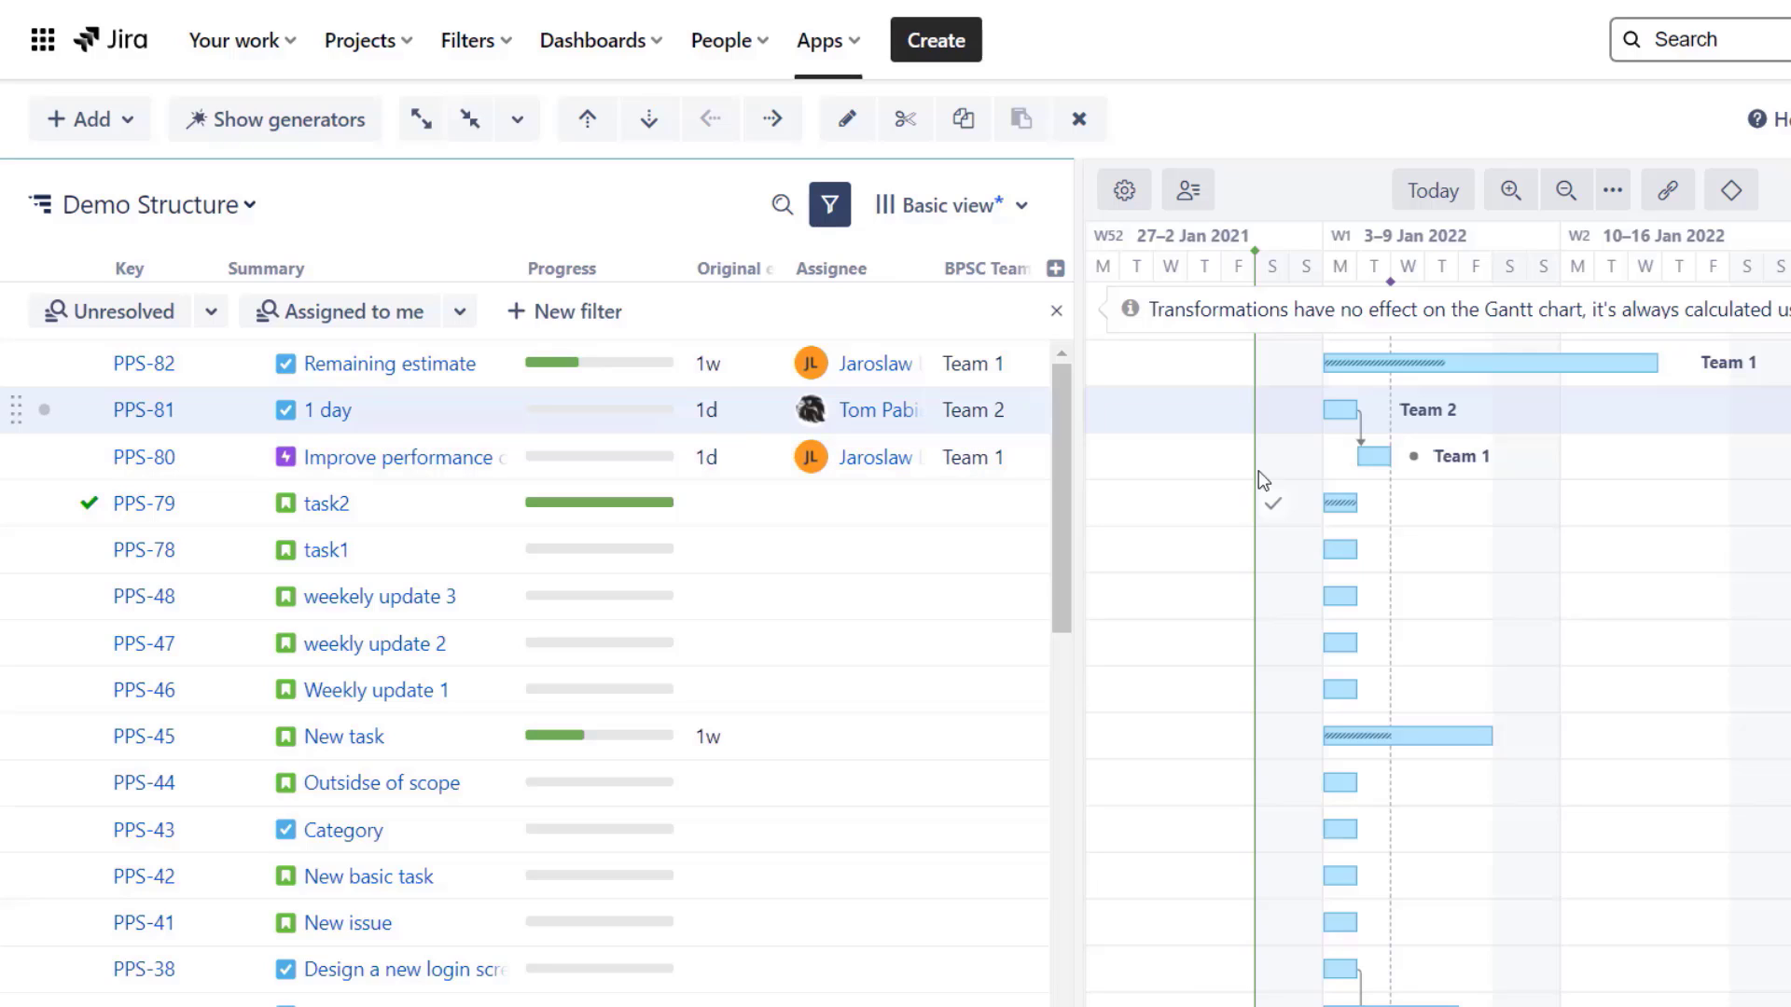
Step: Extend PPS-80's Gantt bar to 2 days and shorten it back to 1 day
left_click_drag(1390, 459, 1423, 457)
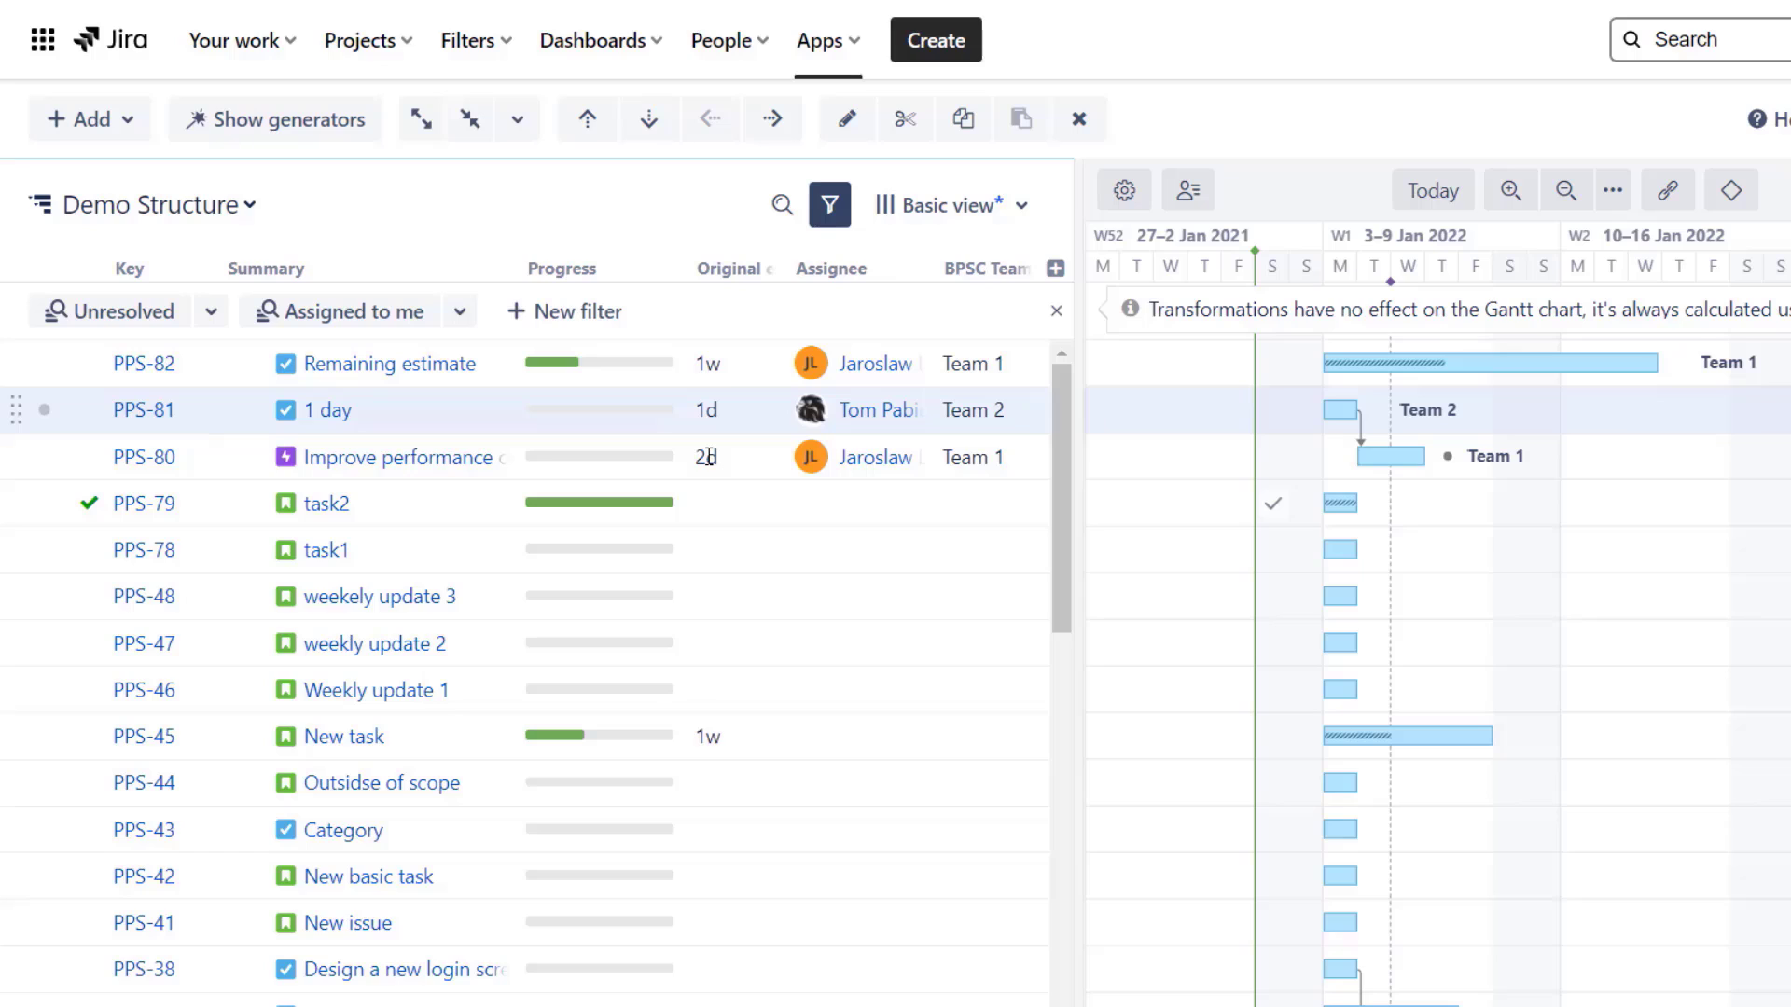
left_click_drag(1422, 455, 1388, 455)
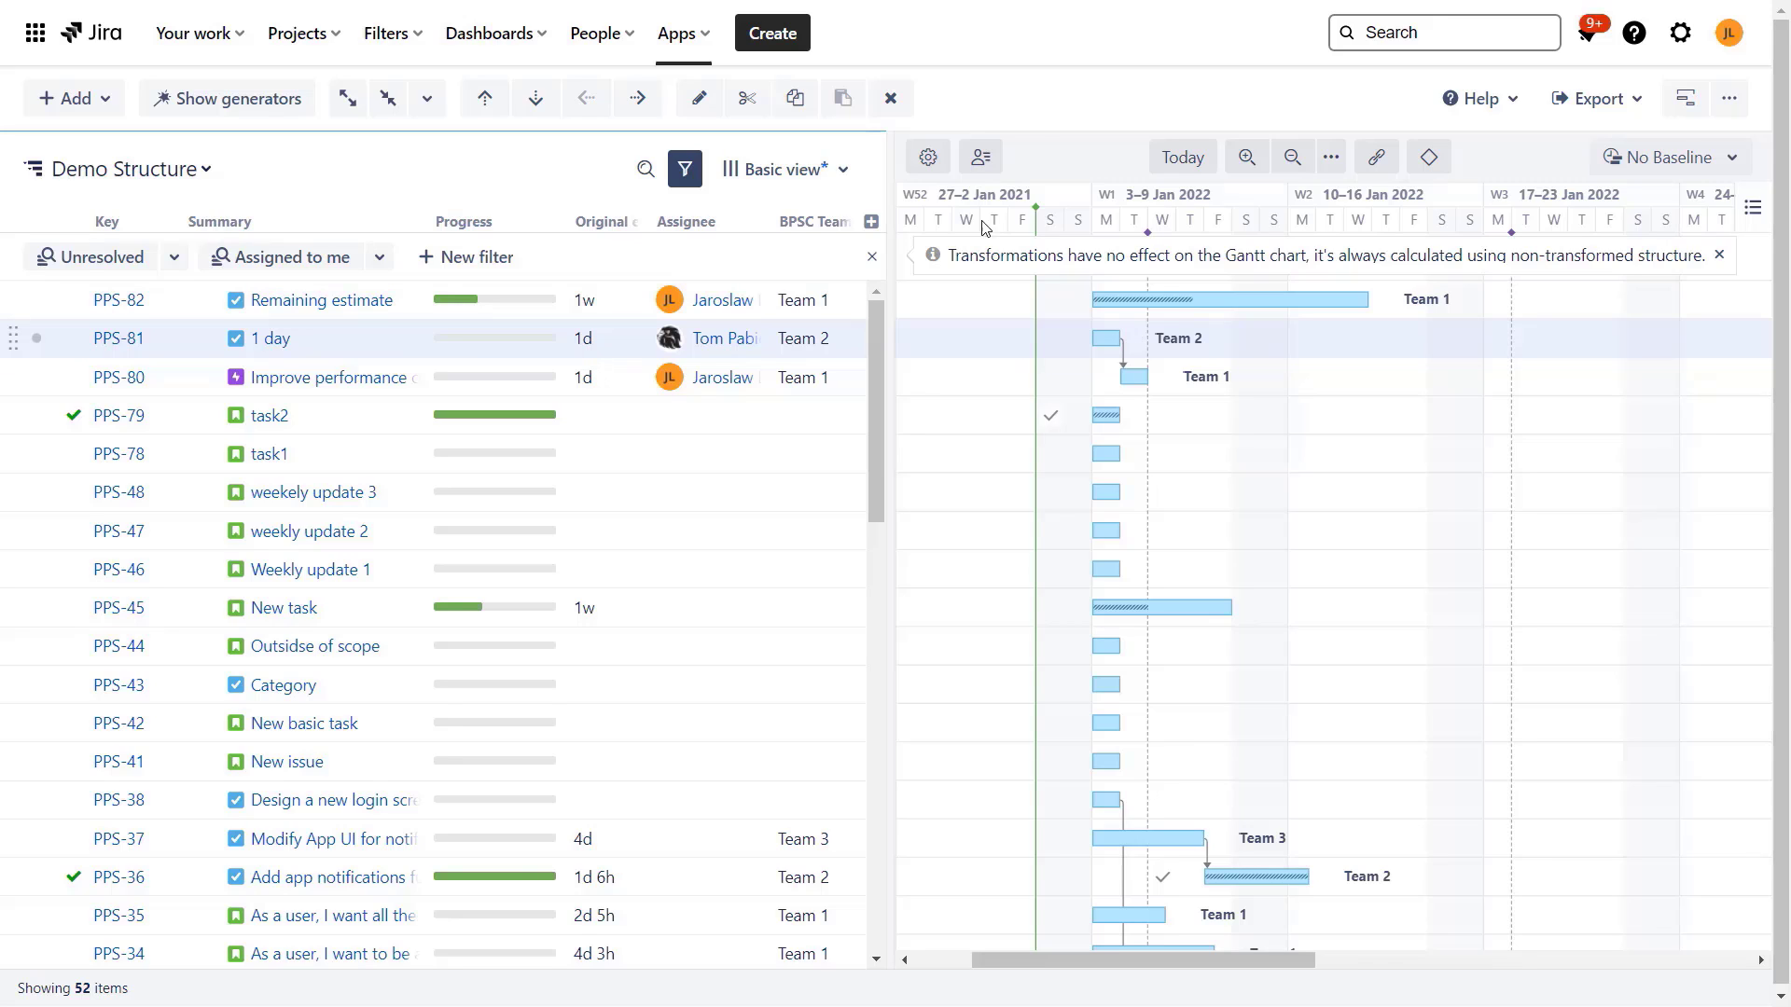
Step: Allow manual scheduling in the Gantt chart's Scheduling settings, keeping Start date and End date as attributes, and save
left_click(939, 164)
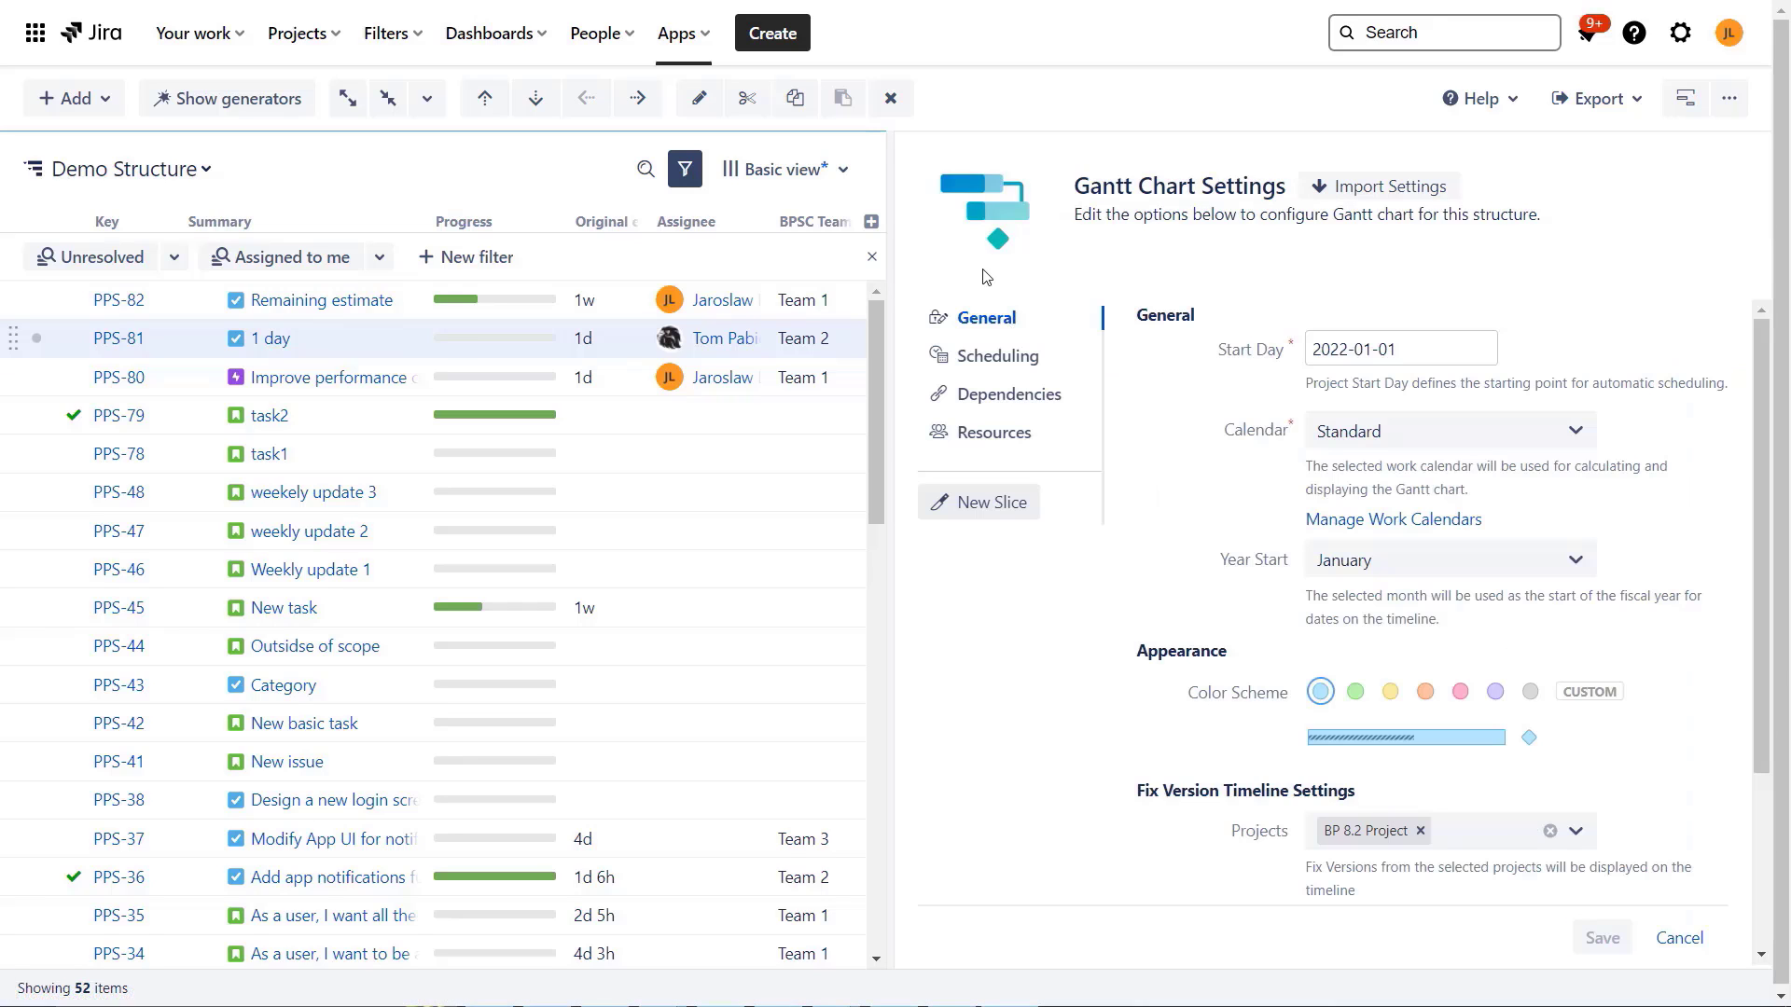
left_click(992, 363)
scroll(1301, 574, "down", 3)
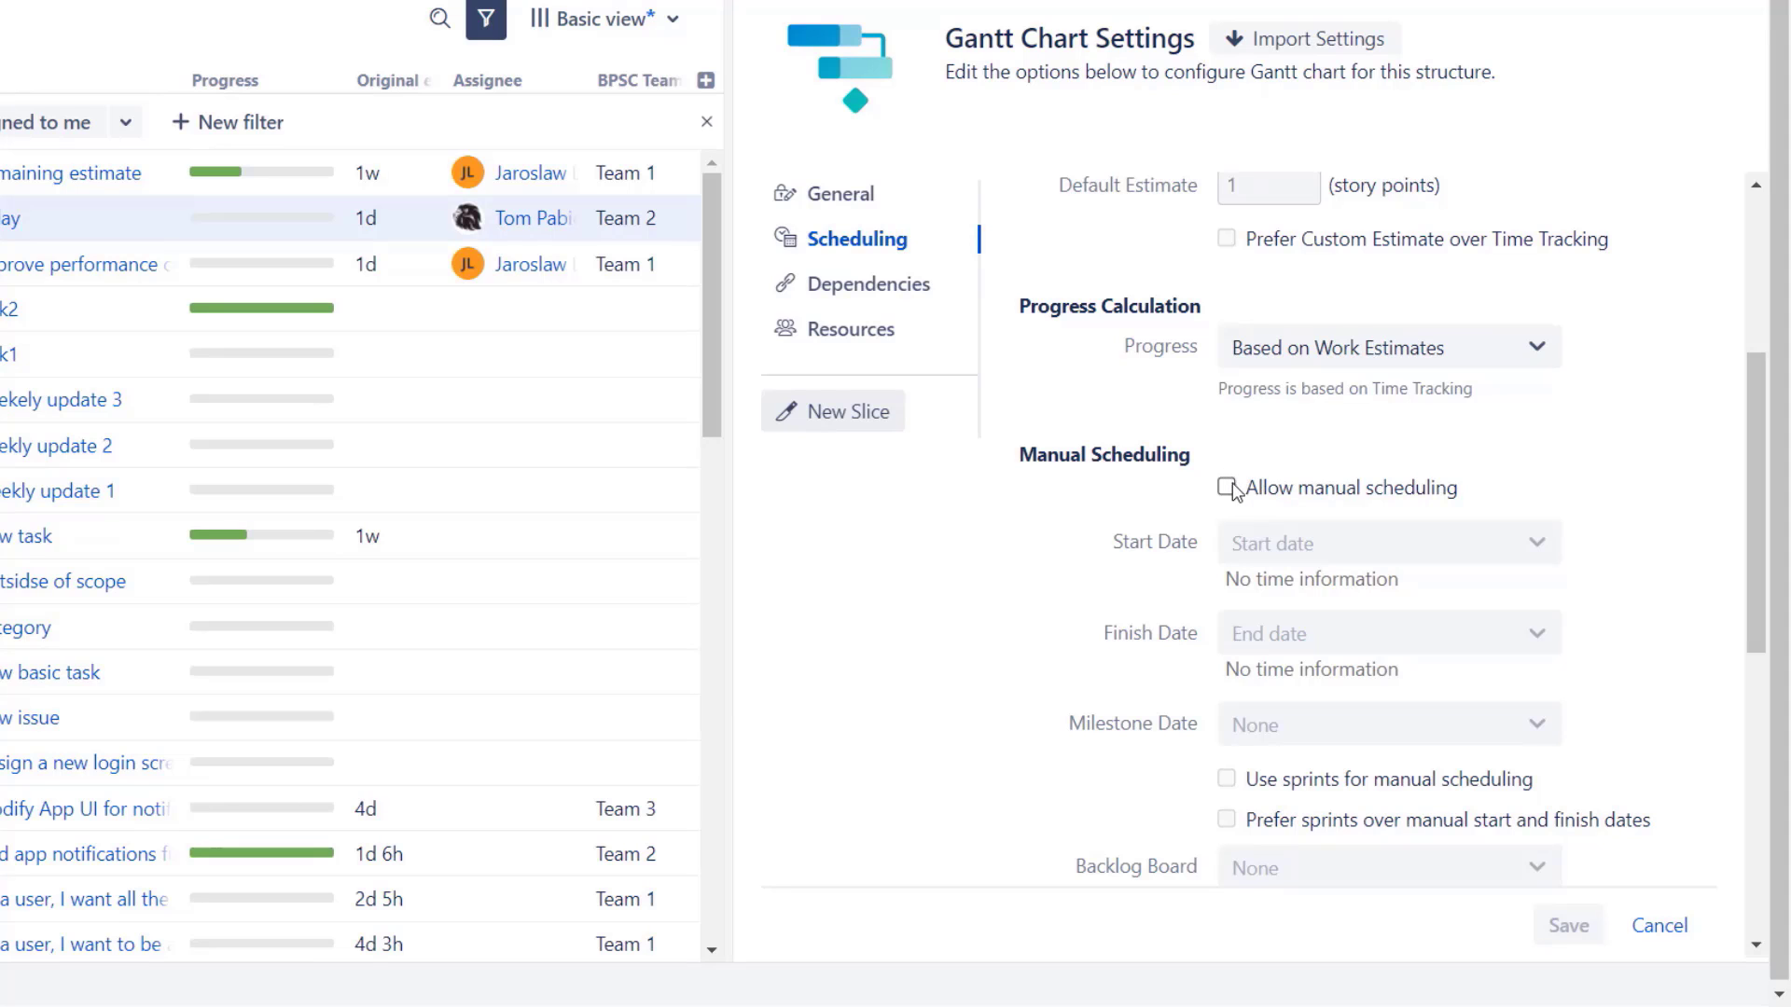
left_click(1225, 486)
scroll(1212, 484, "down", 2)
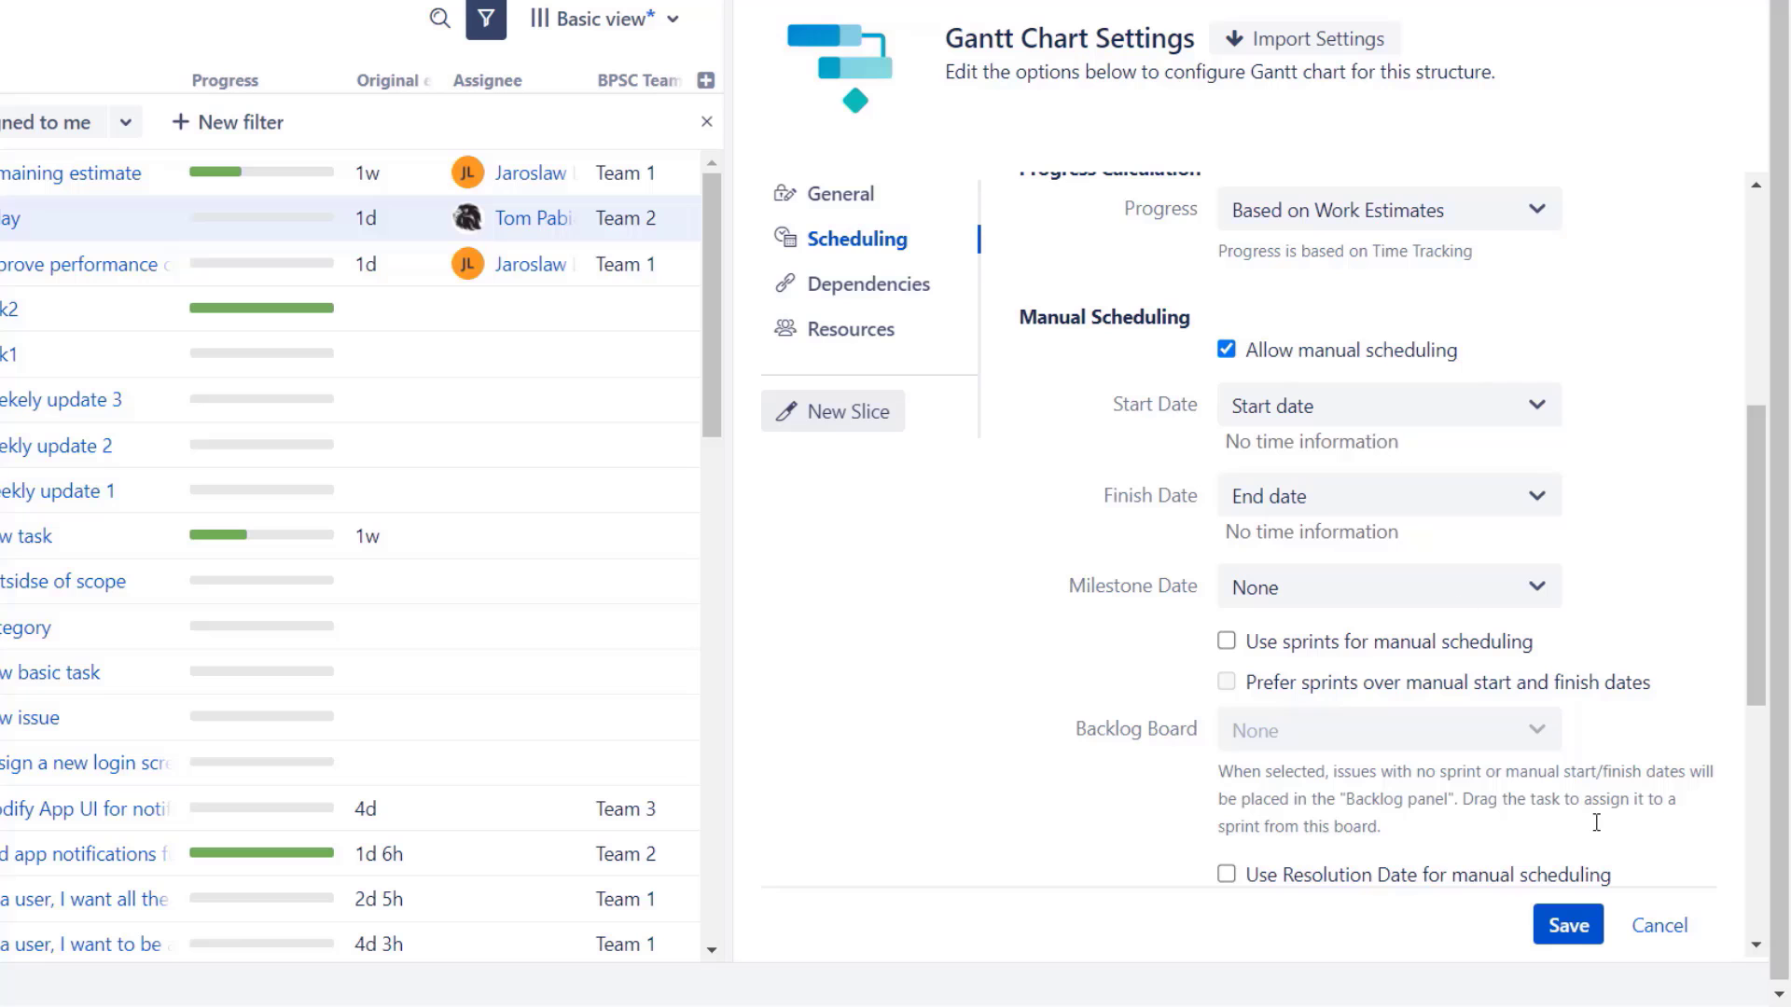
left_click(1582, 933)
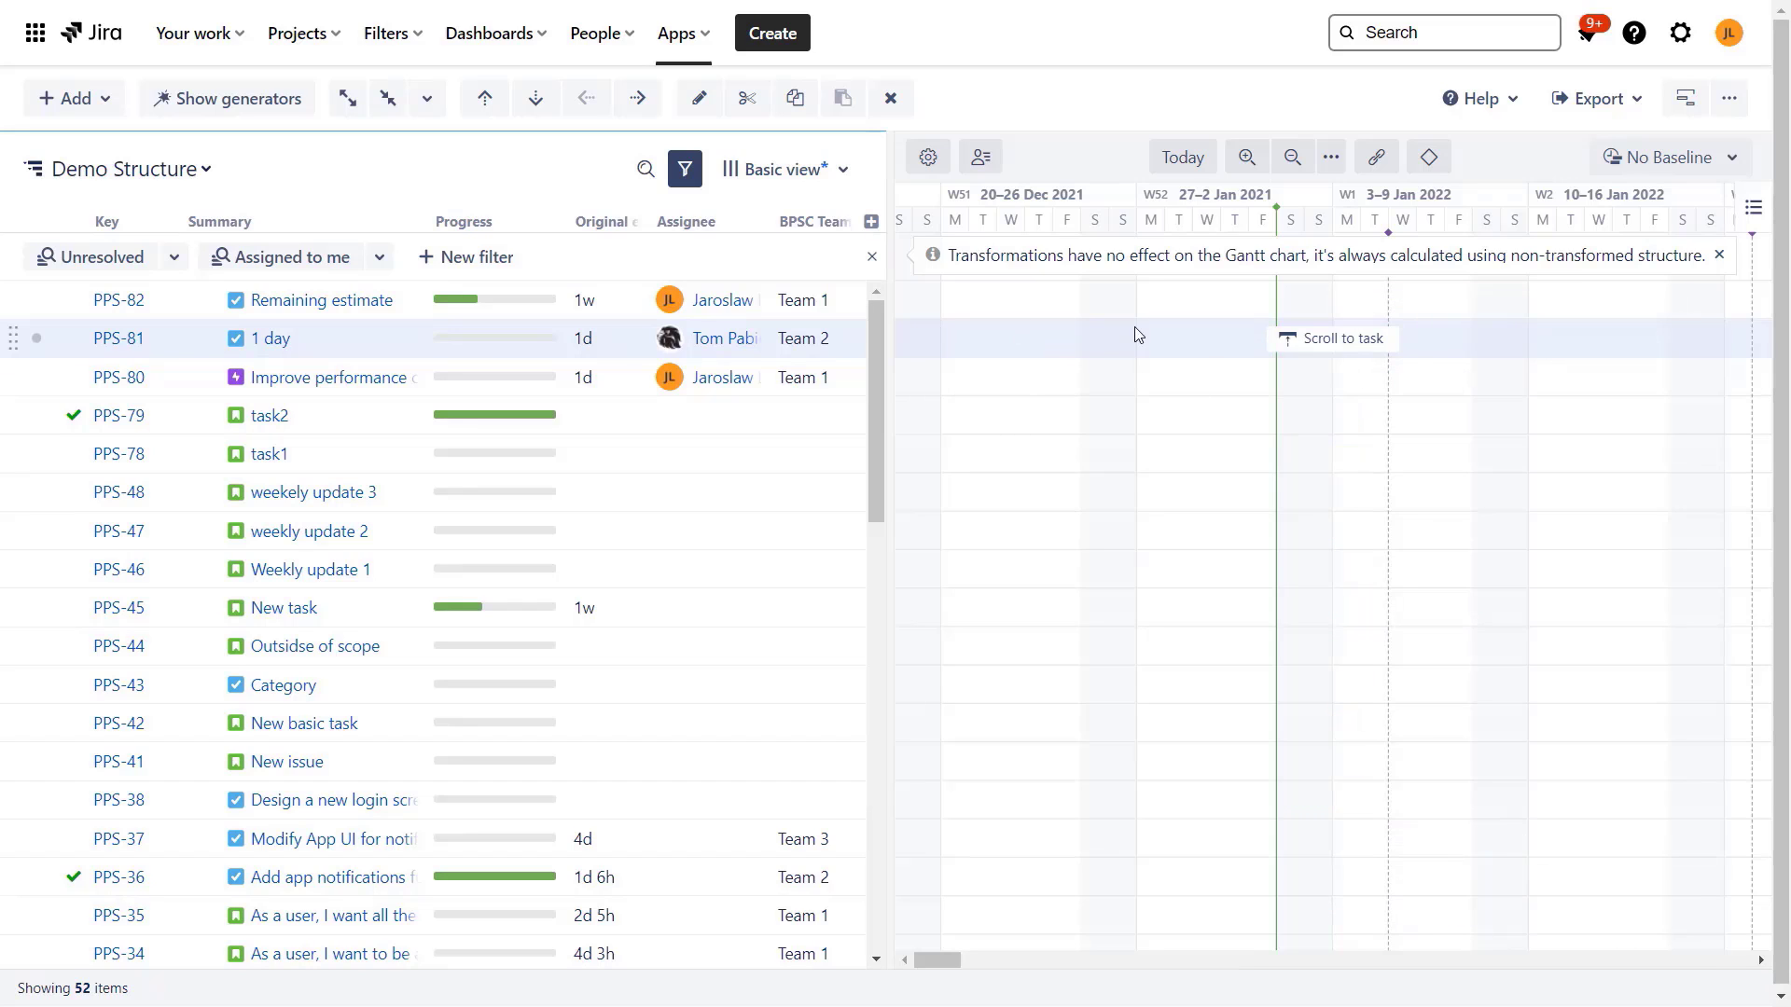
Step: Find the tasks on the timeline, lengthen PPS-80 to 4 working days and shift it to 6–11 July 2022
left_click(1345, 357)
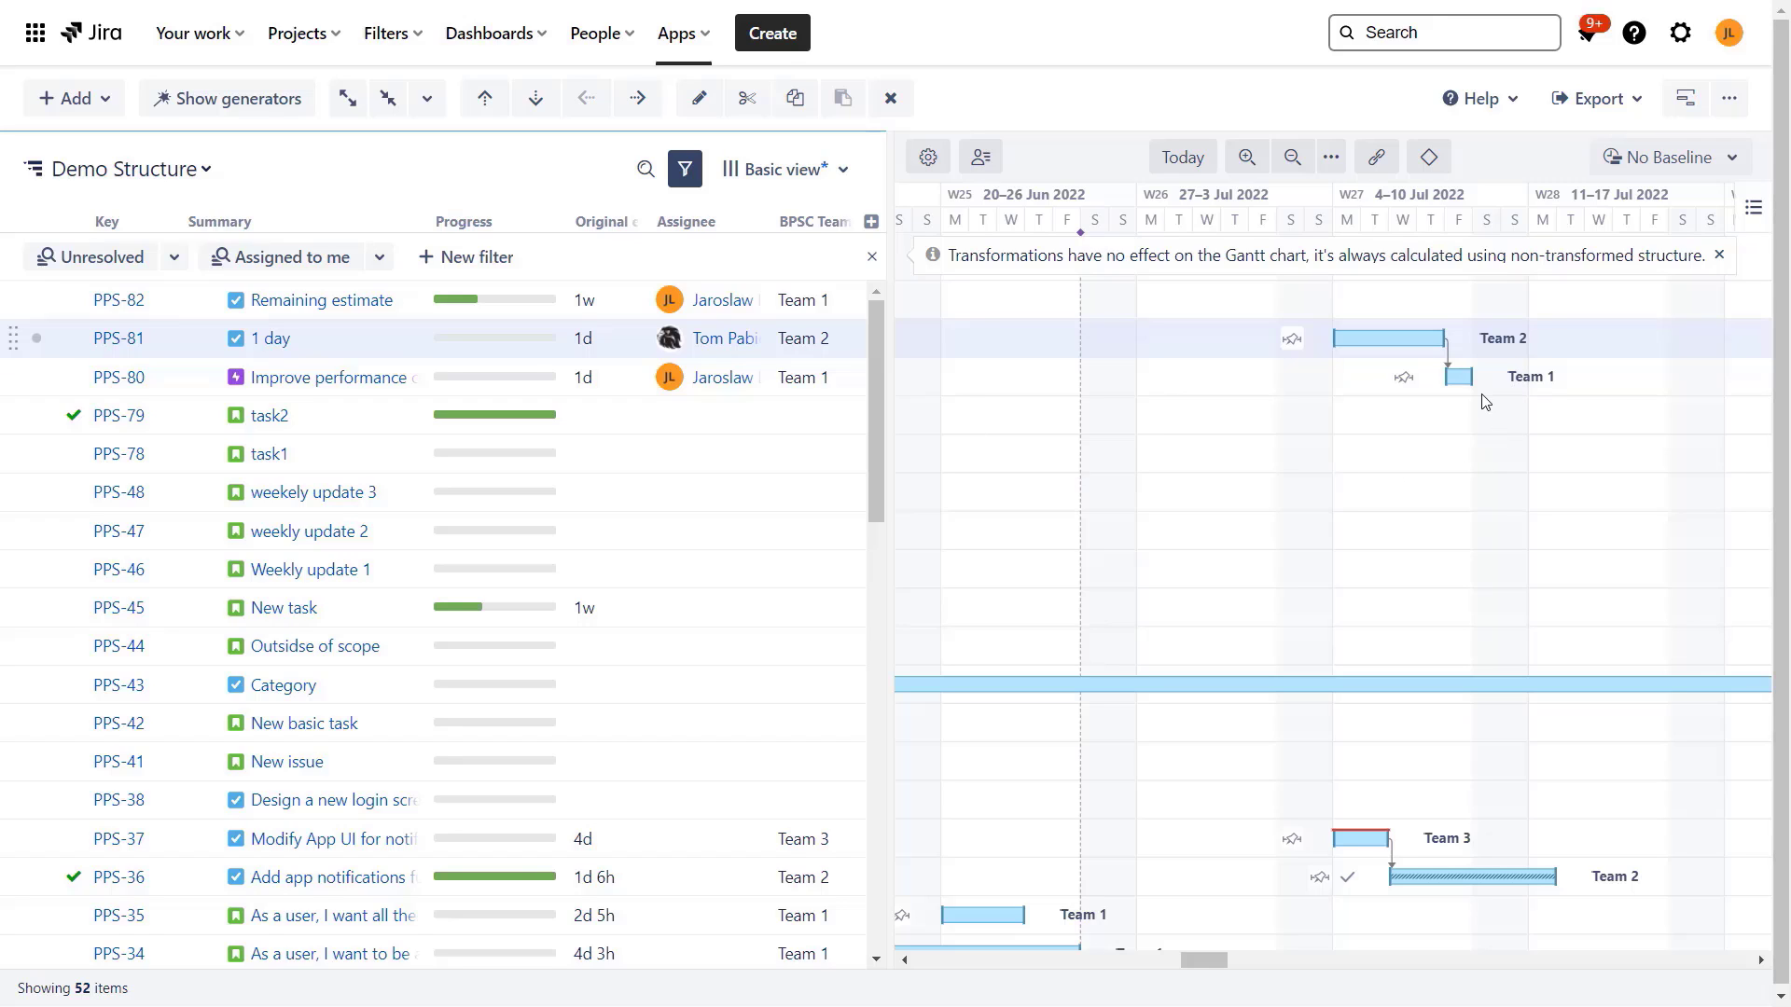
left_click_drag(1472, 374, 1612, 380)
left_click_drag(1578, 385, 1524, 394)
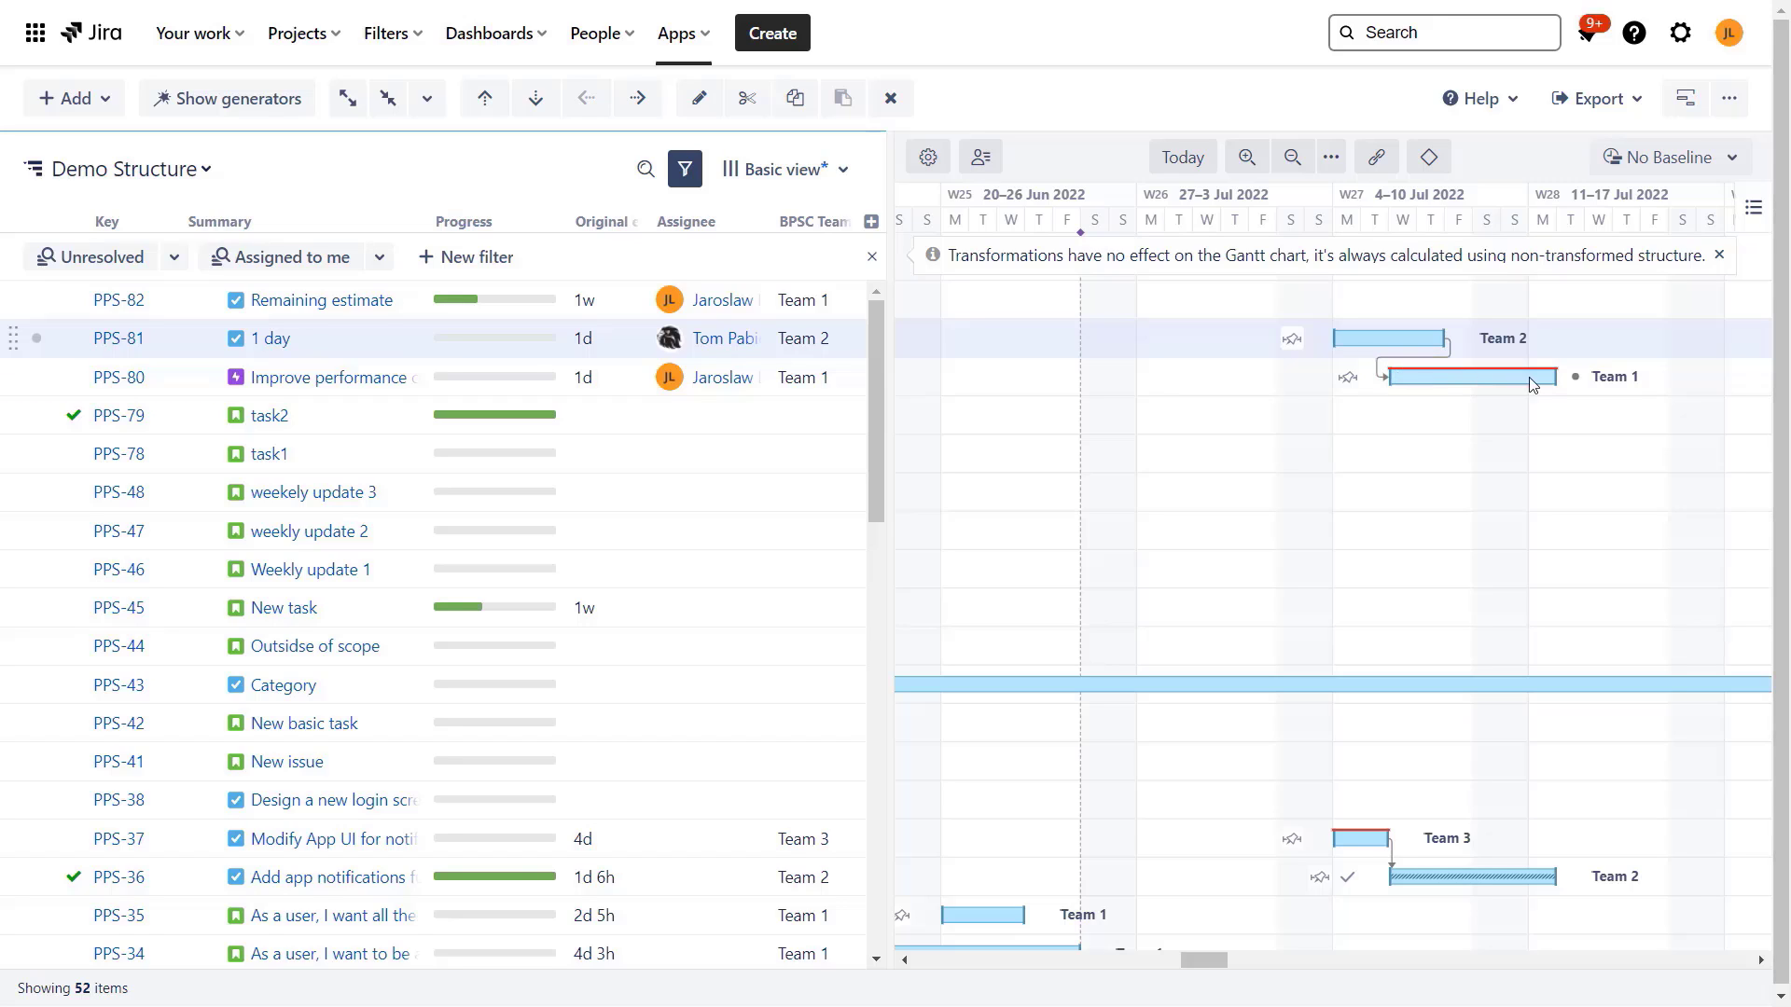
Step: Resolve PPS-80's scheduling conflict by delaying the task 2d to 8–13 July 2022, and close its details
left_click(1441, 377)
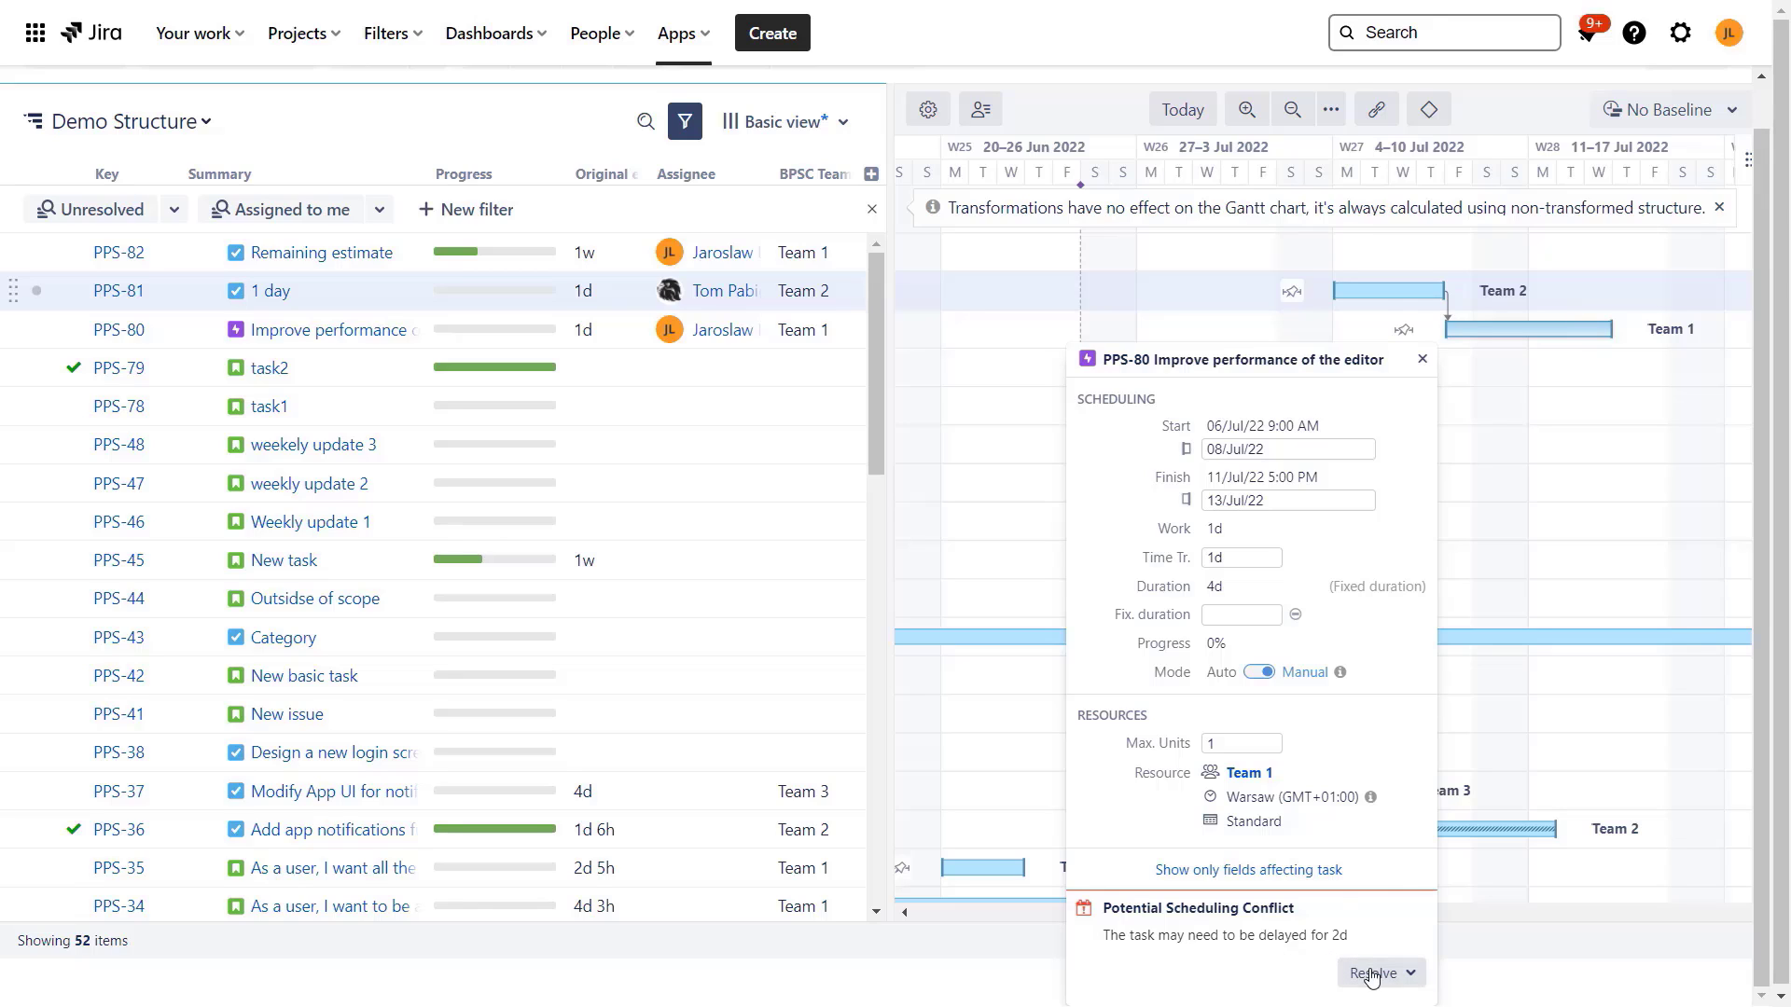
left_click(1497, 439)
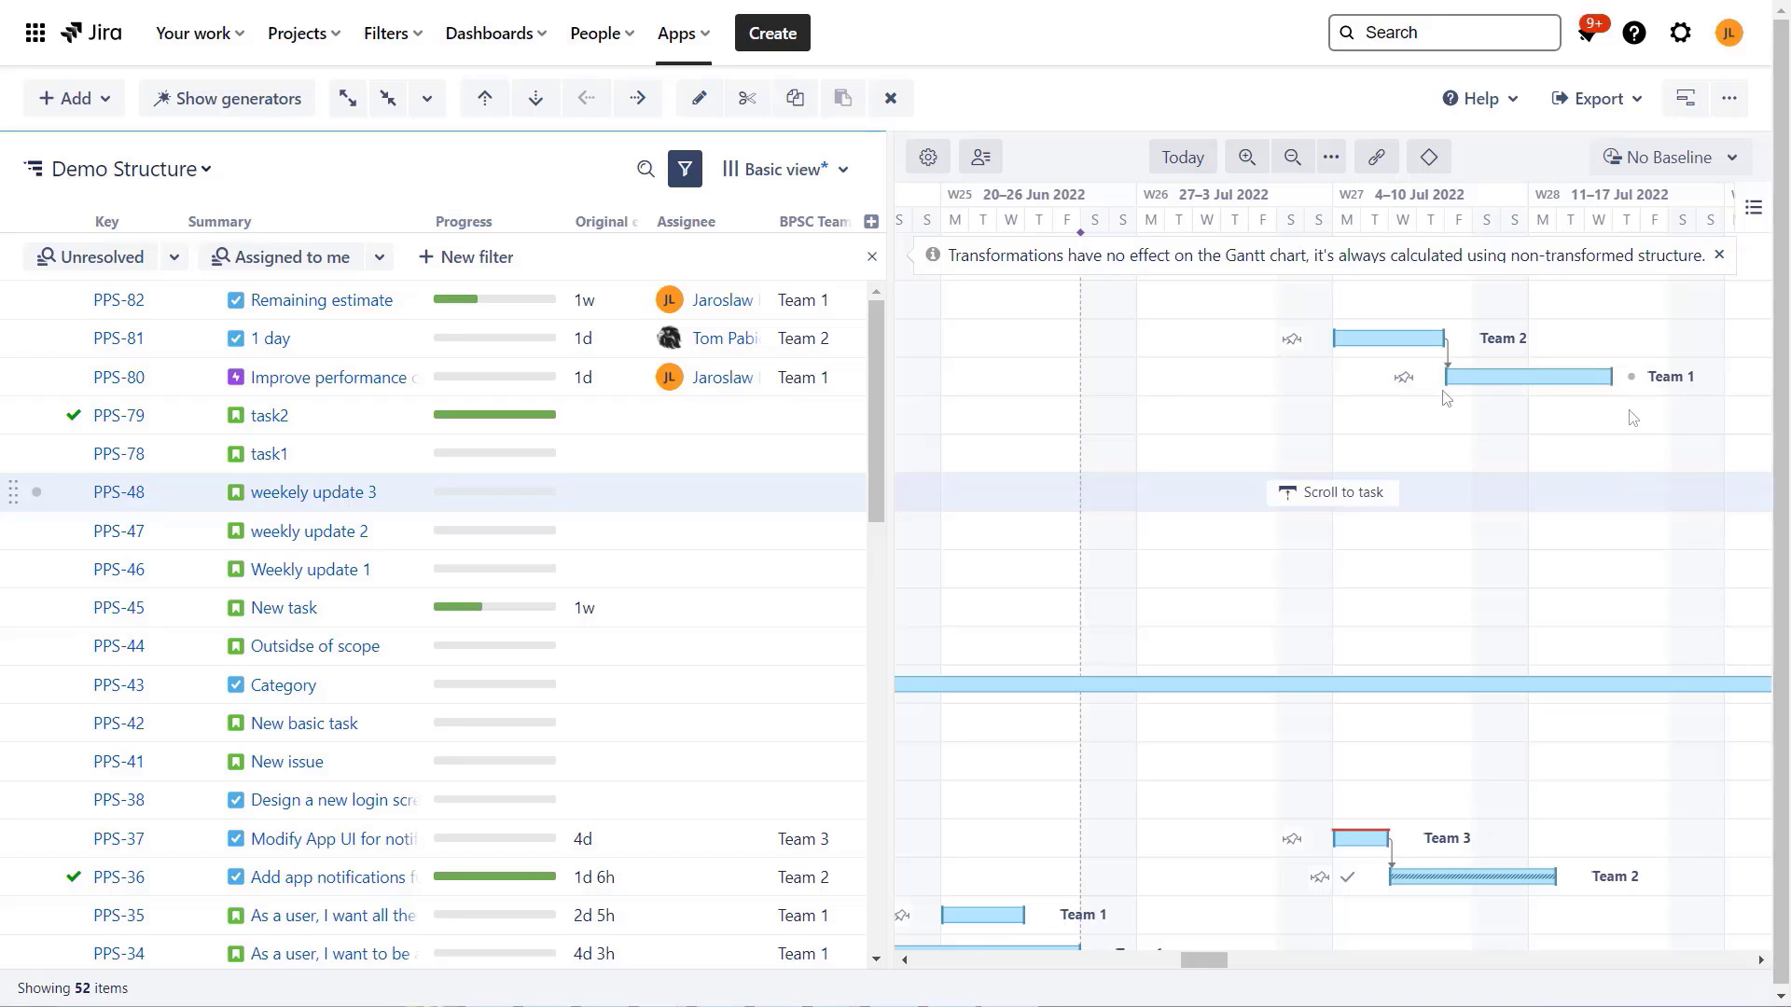
Step: Create a new slice in the Gantt chart settings and look through its available sections and issue types
left_click(932, 163)
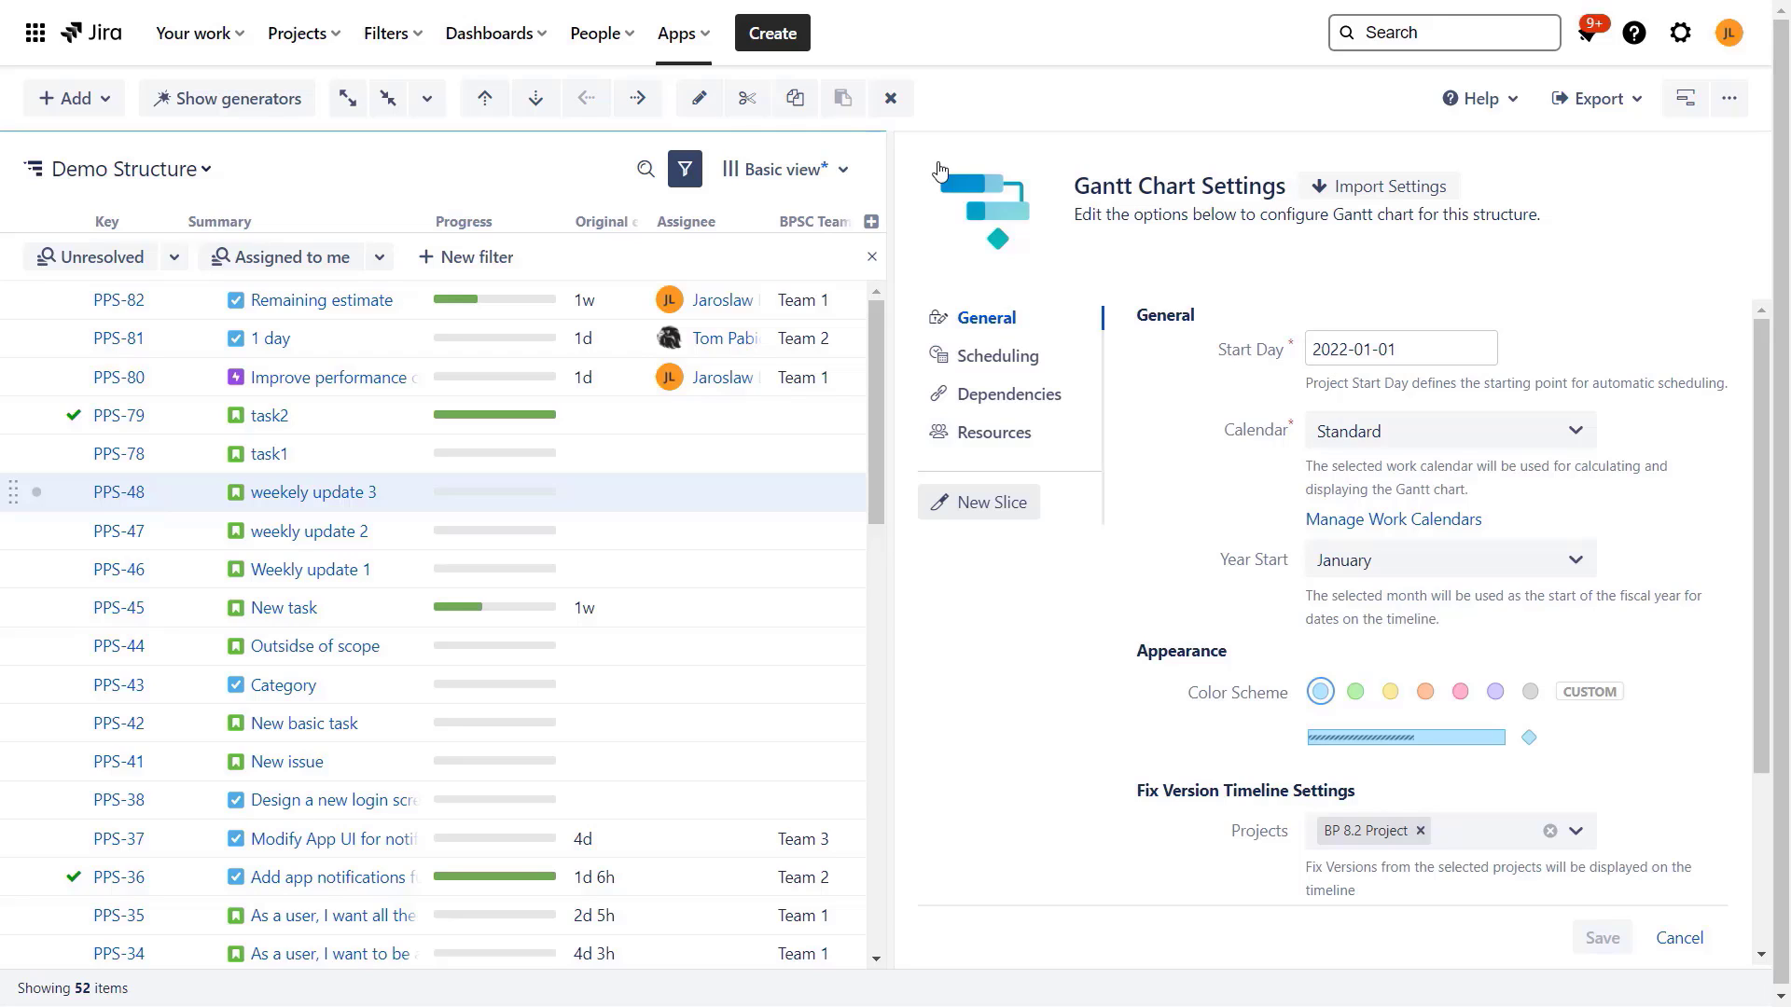
left_click(995, 519)
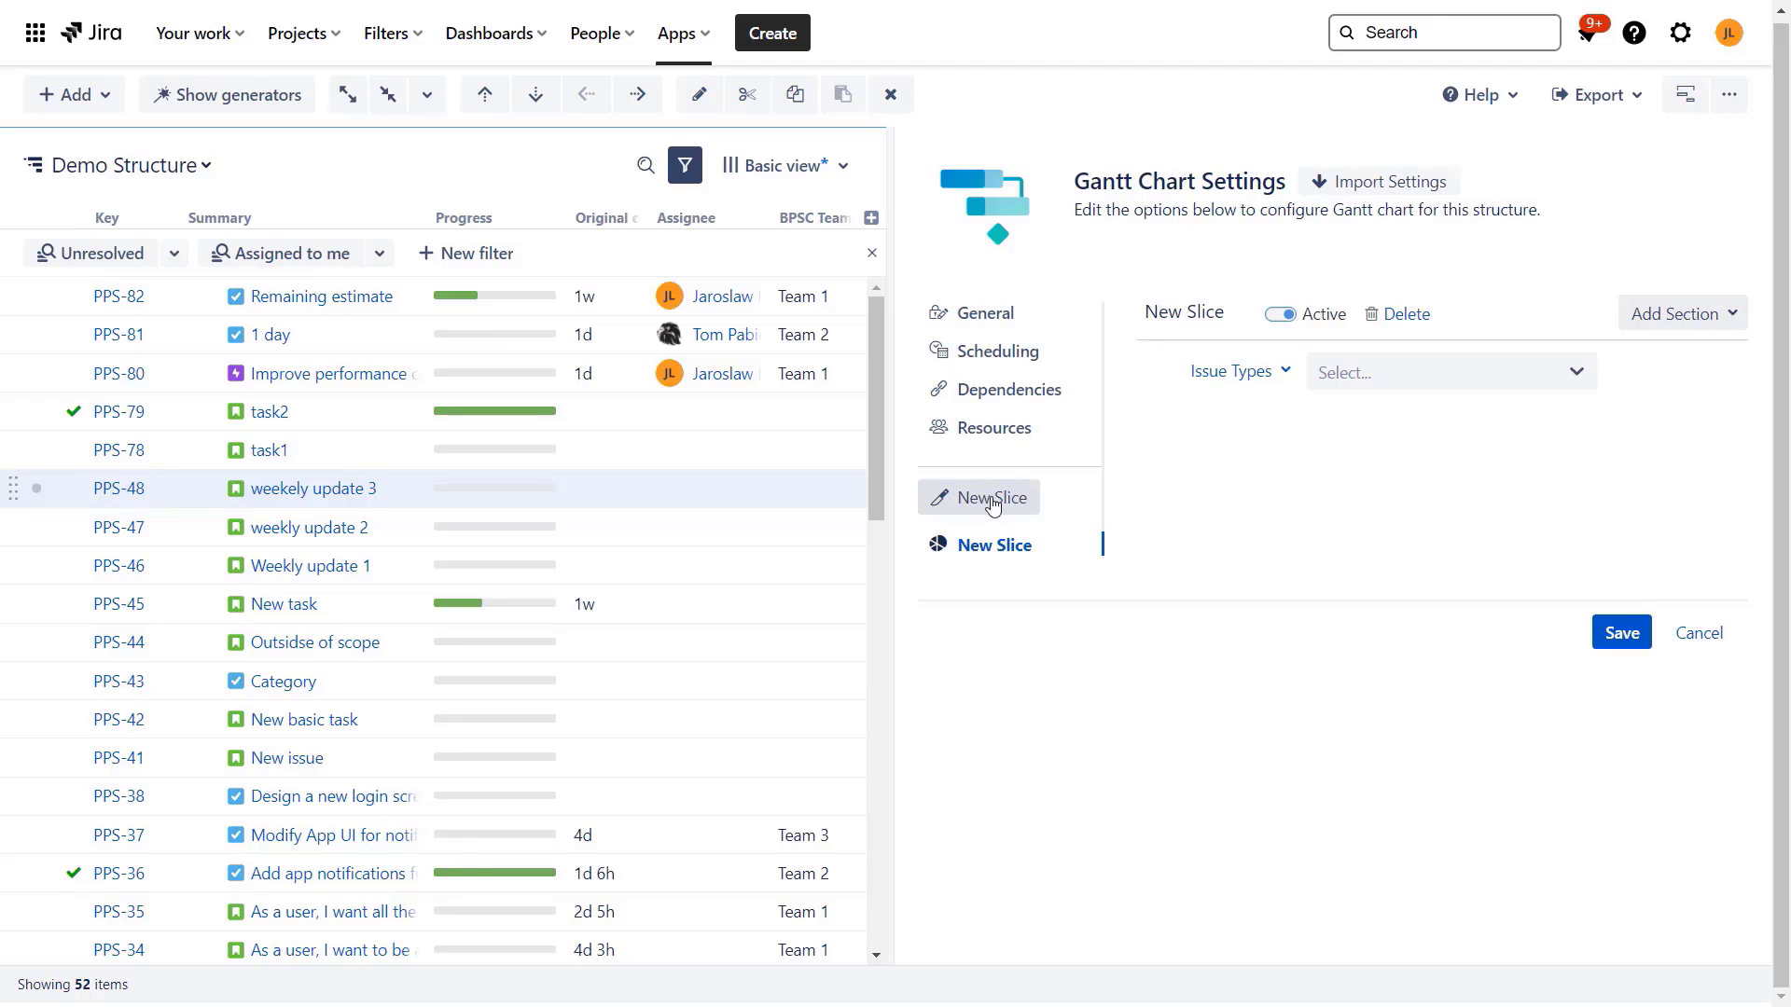
left_click(1672, 322)
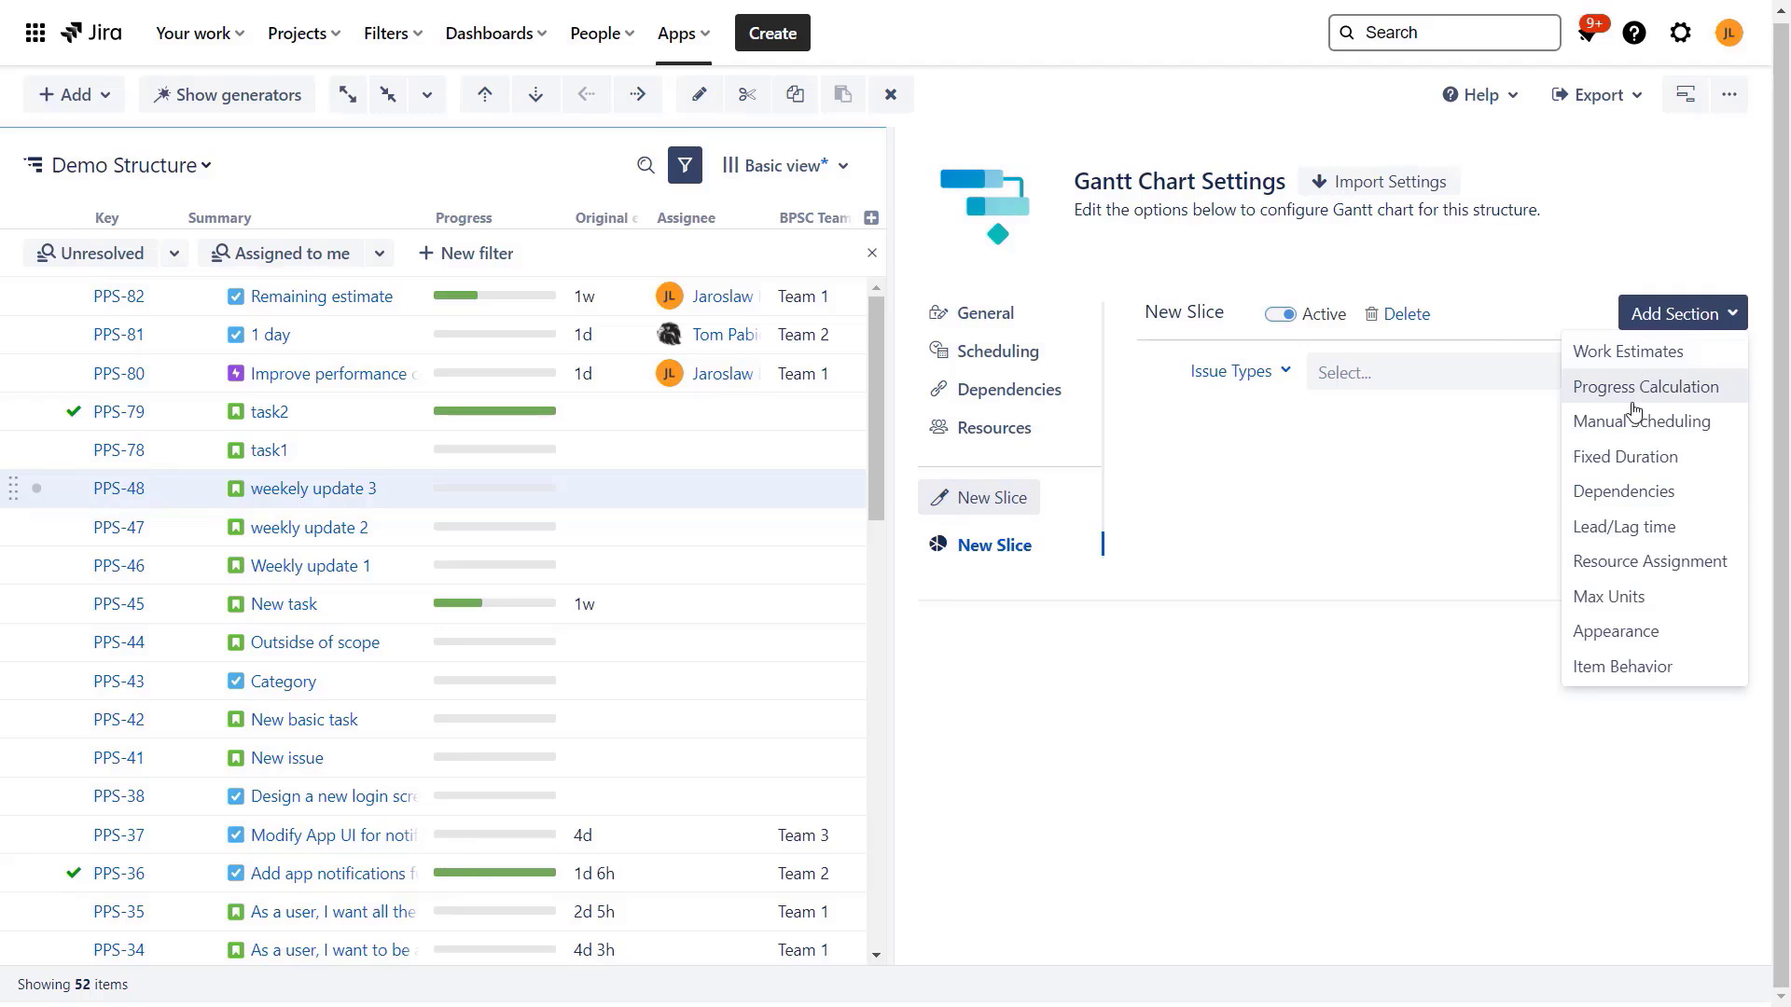
left_click(1488, 261)
left_click(1405, 386)
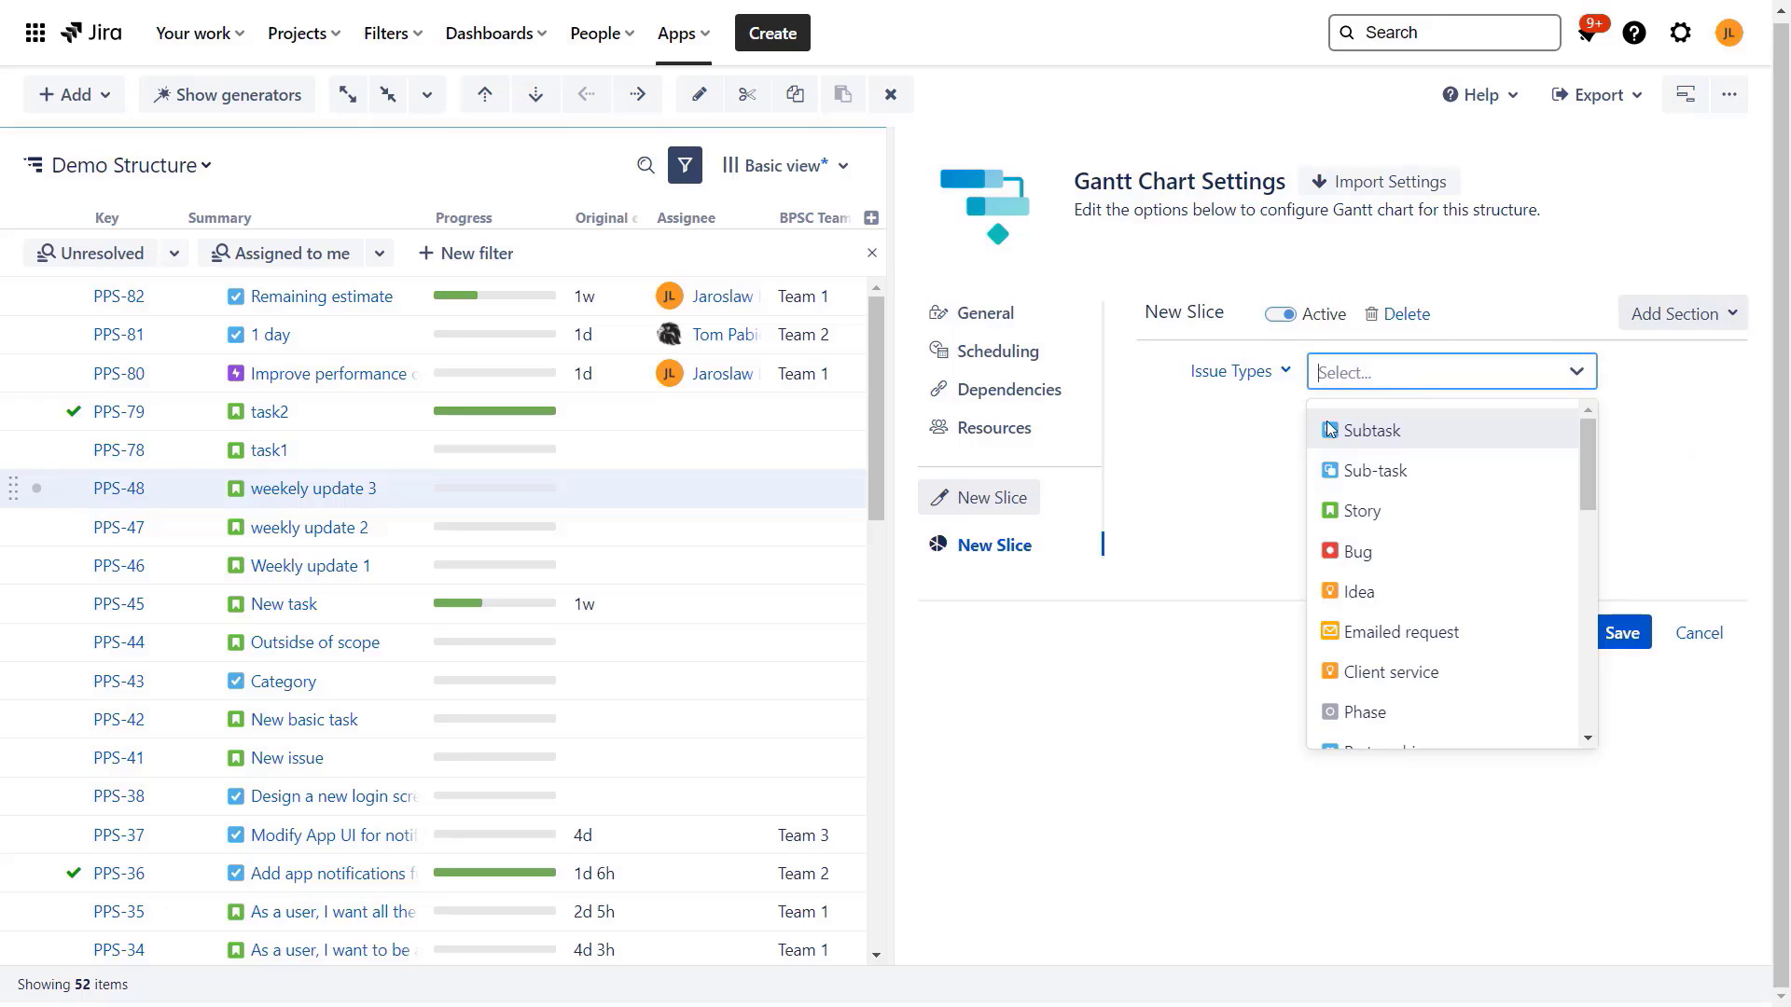
left_click(1266, 492)
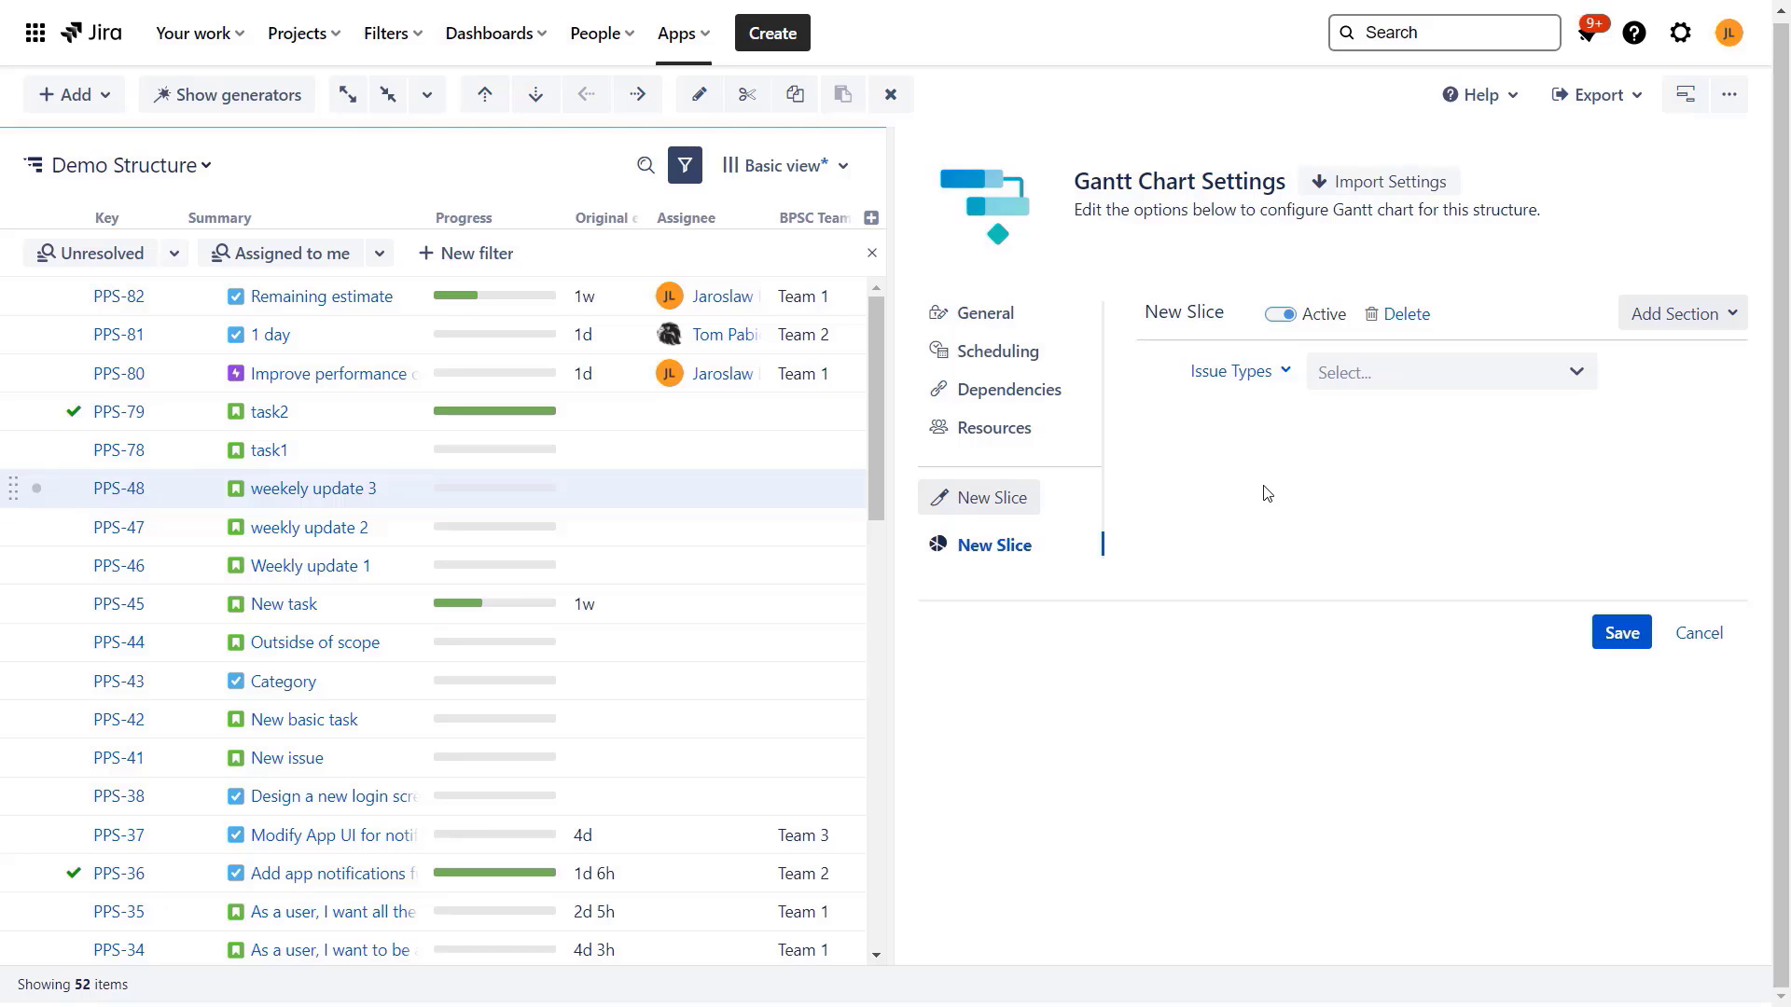
Step: Try limiting the new slice to the Sub-task issue type and clear that selection
left_click(1268, 372)
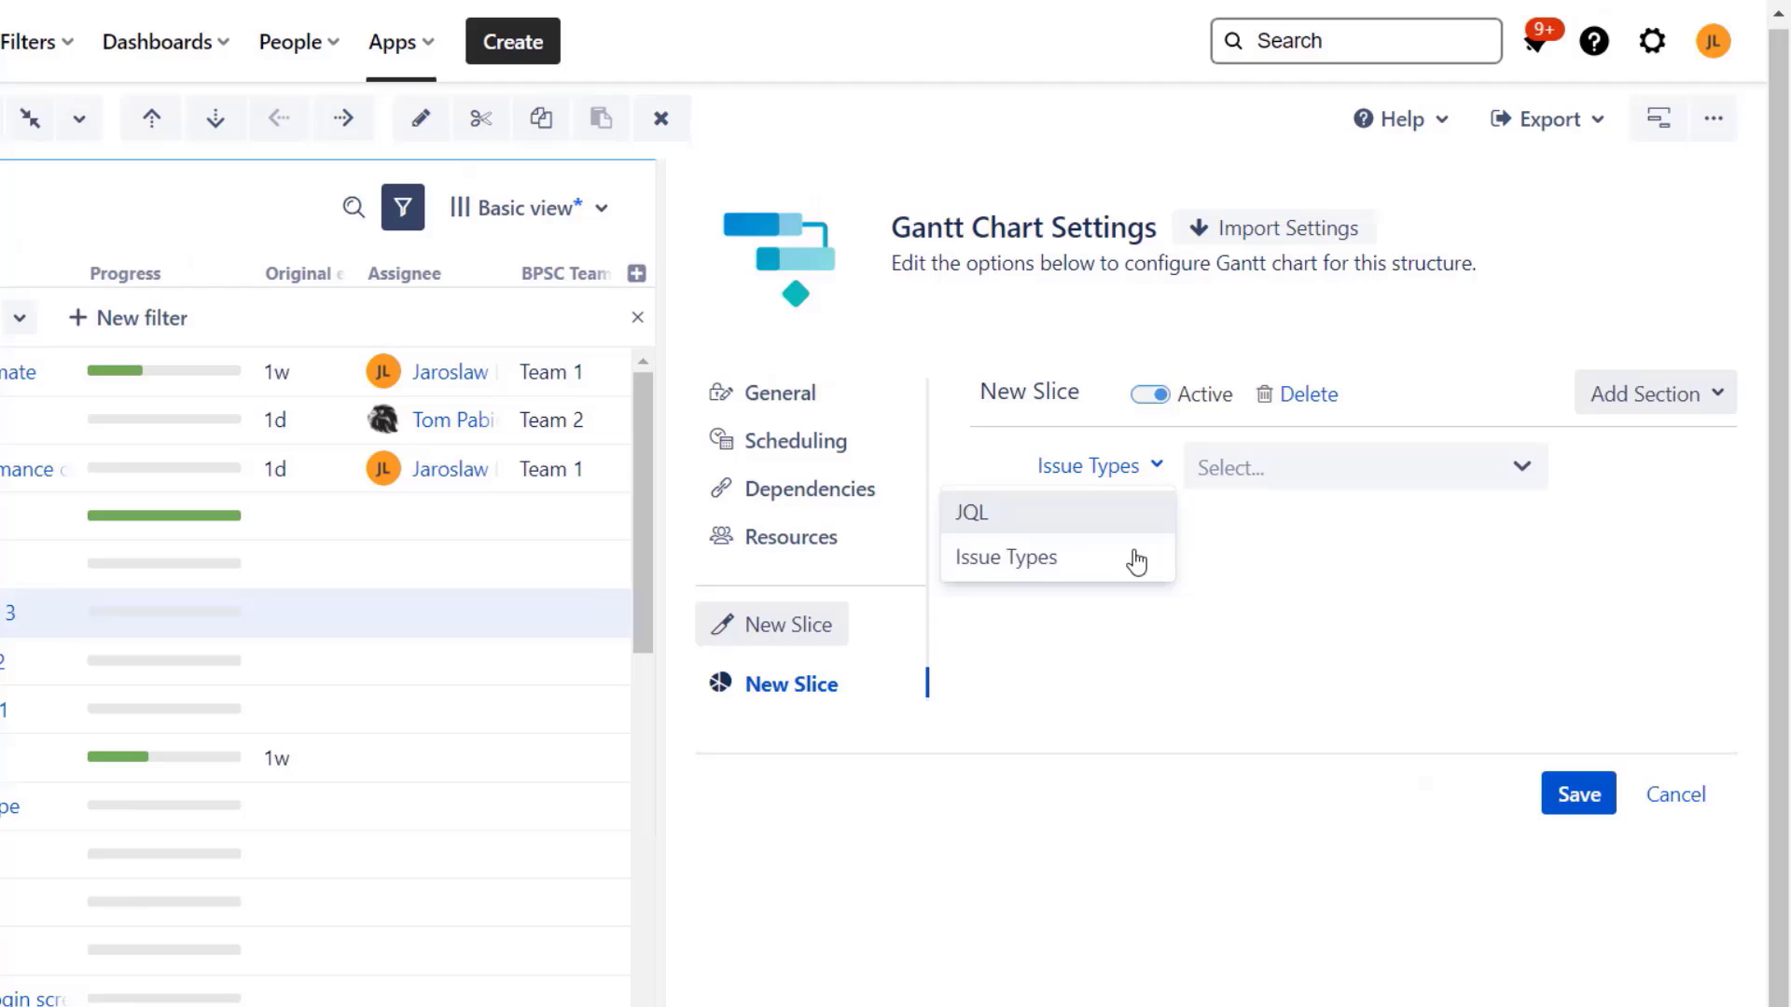
left_click(1064, 565)
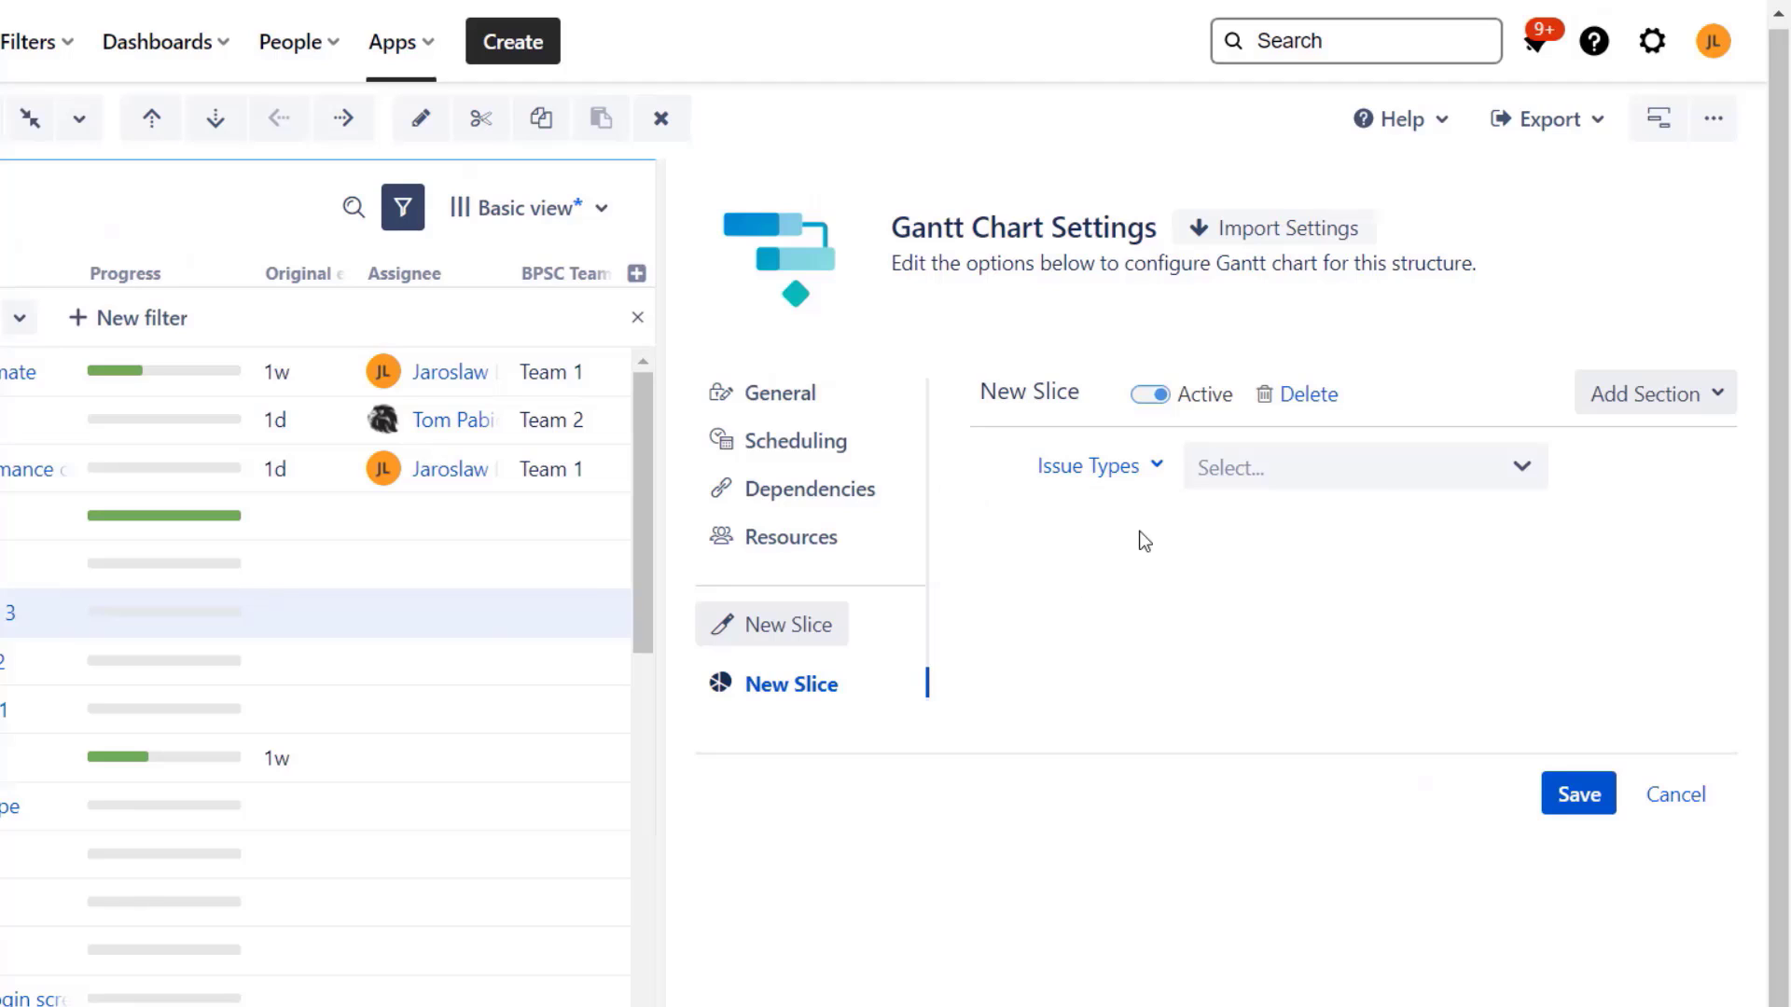
left_click(1392, 471)
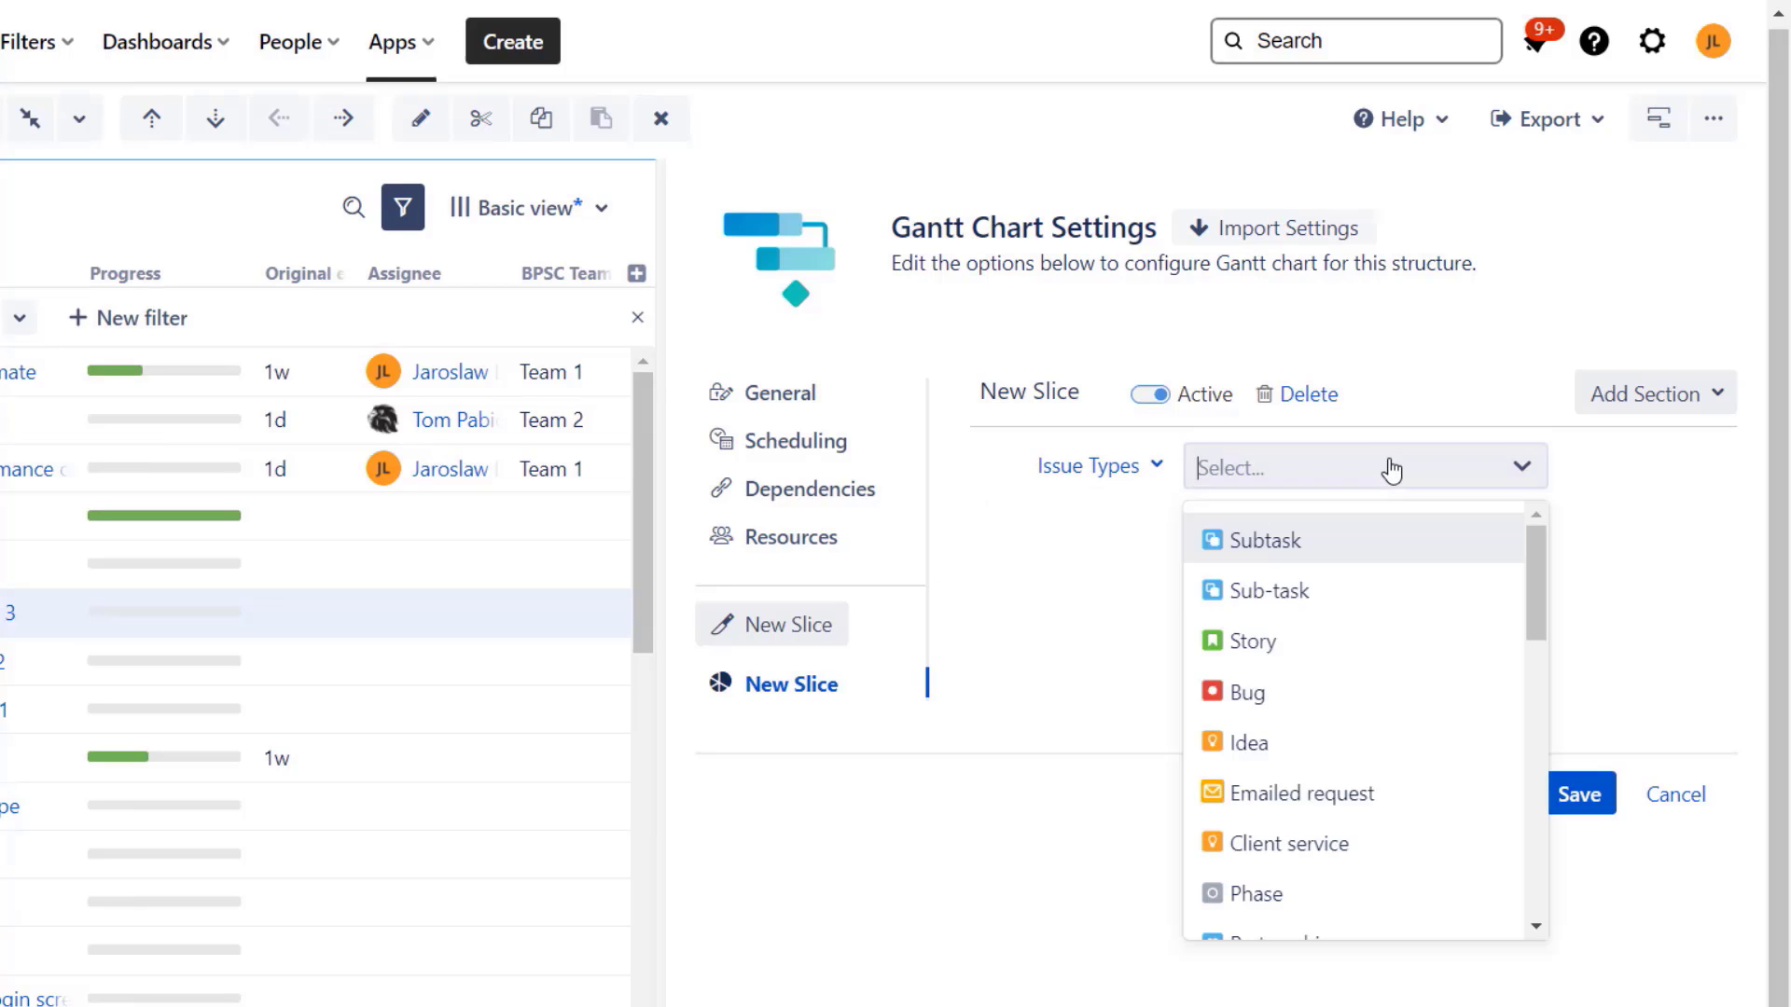
left_click(1302, 604)
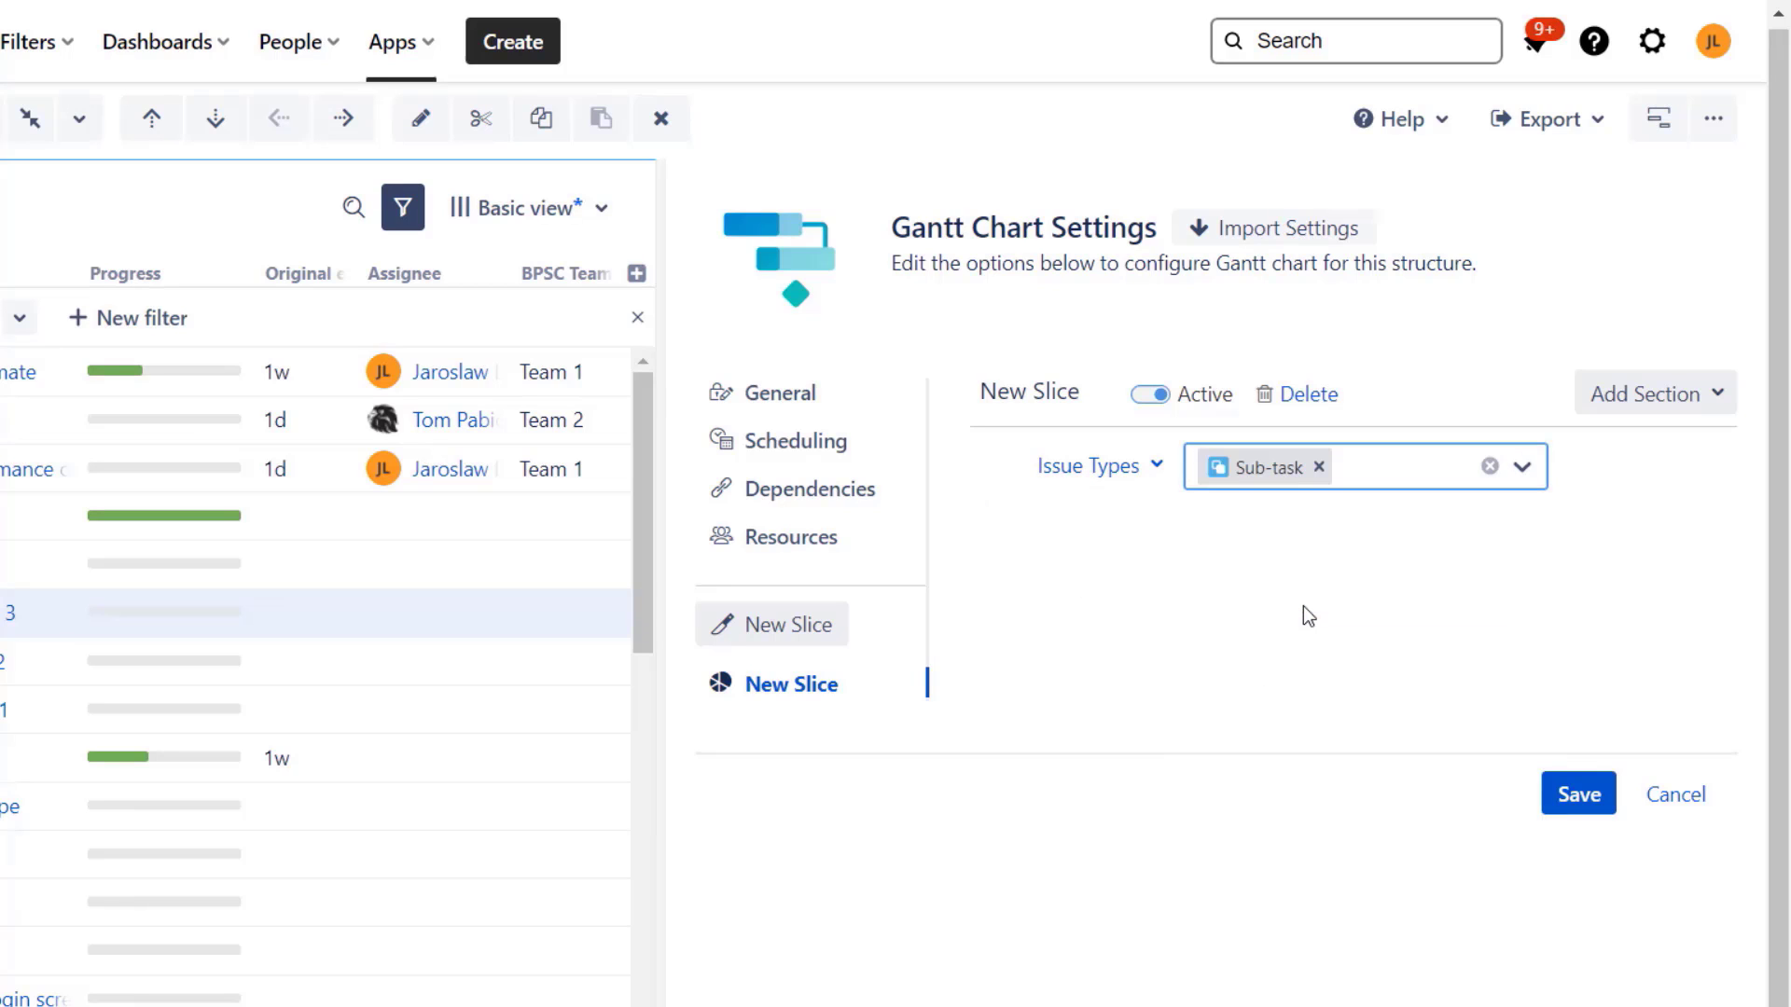
left_click(1319, 468)
Step: Switch the slice's filter to JQL and enter the query project ="Ape Slayer"
left_click(1156, 466)
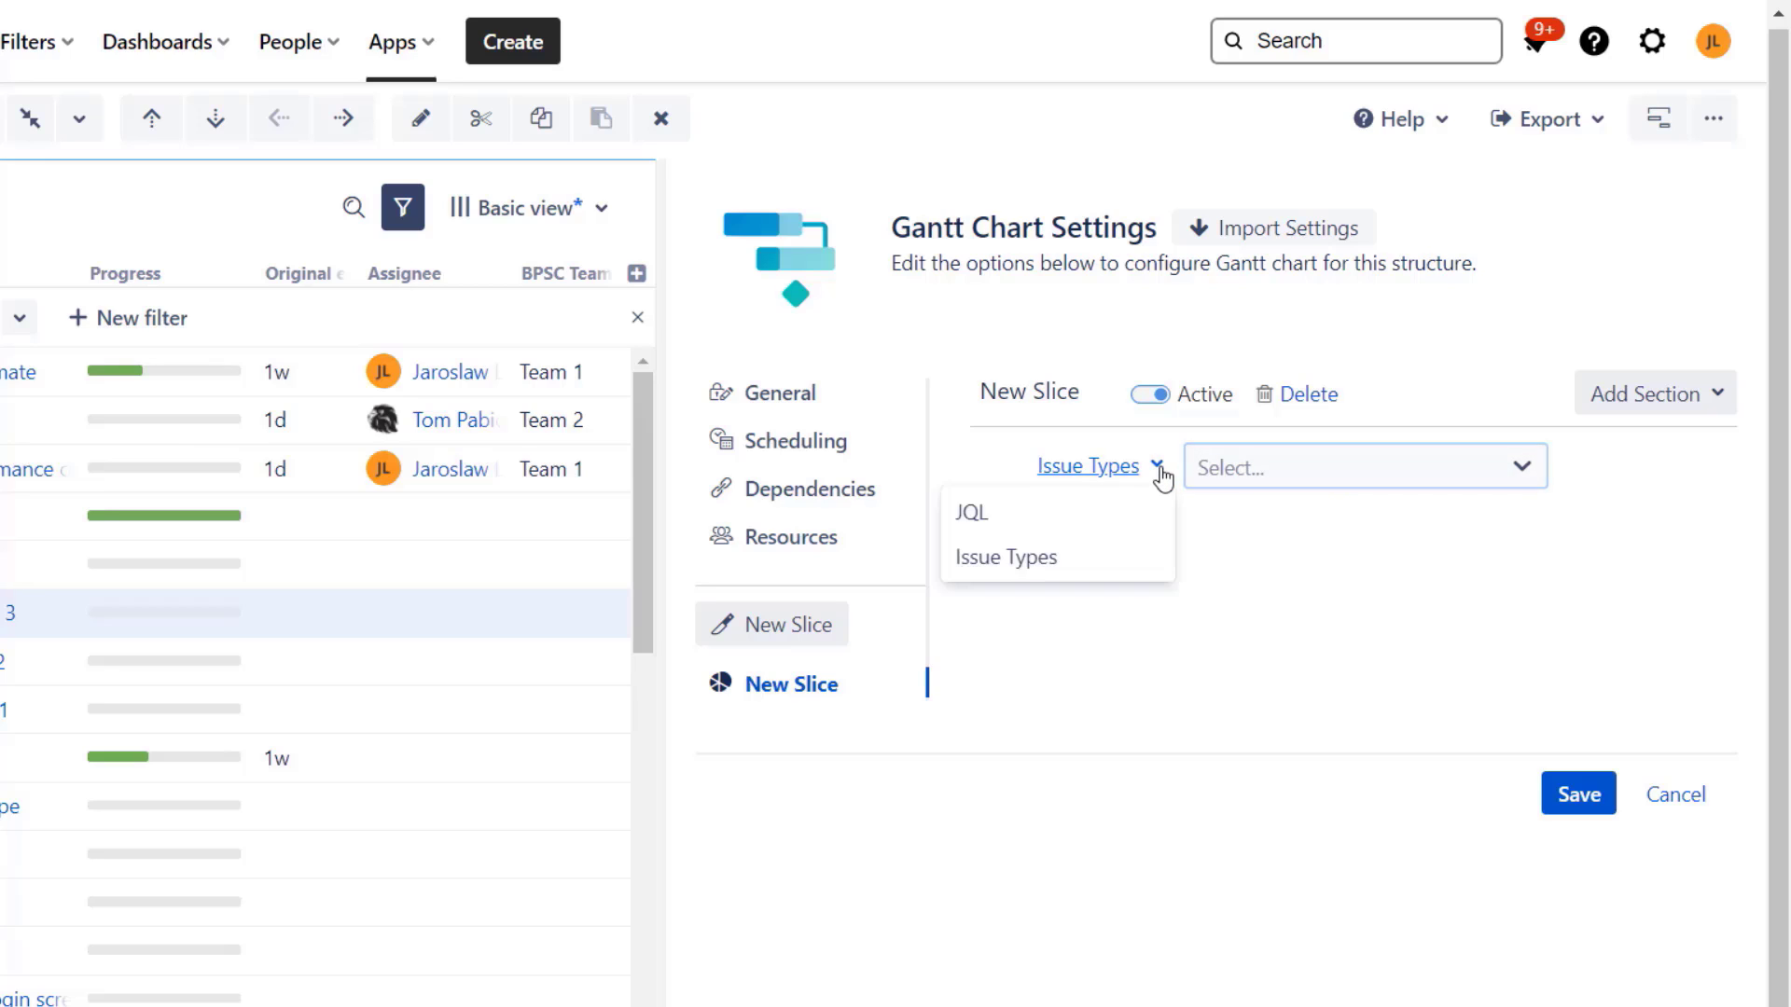
left_click(1040, 523)
left_click(1264, 509)
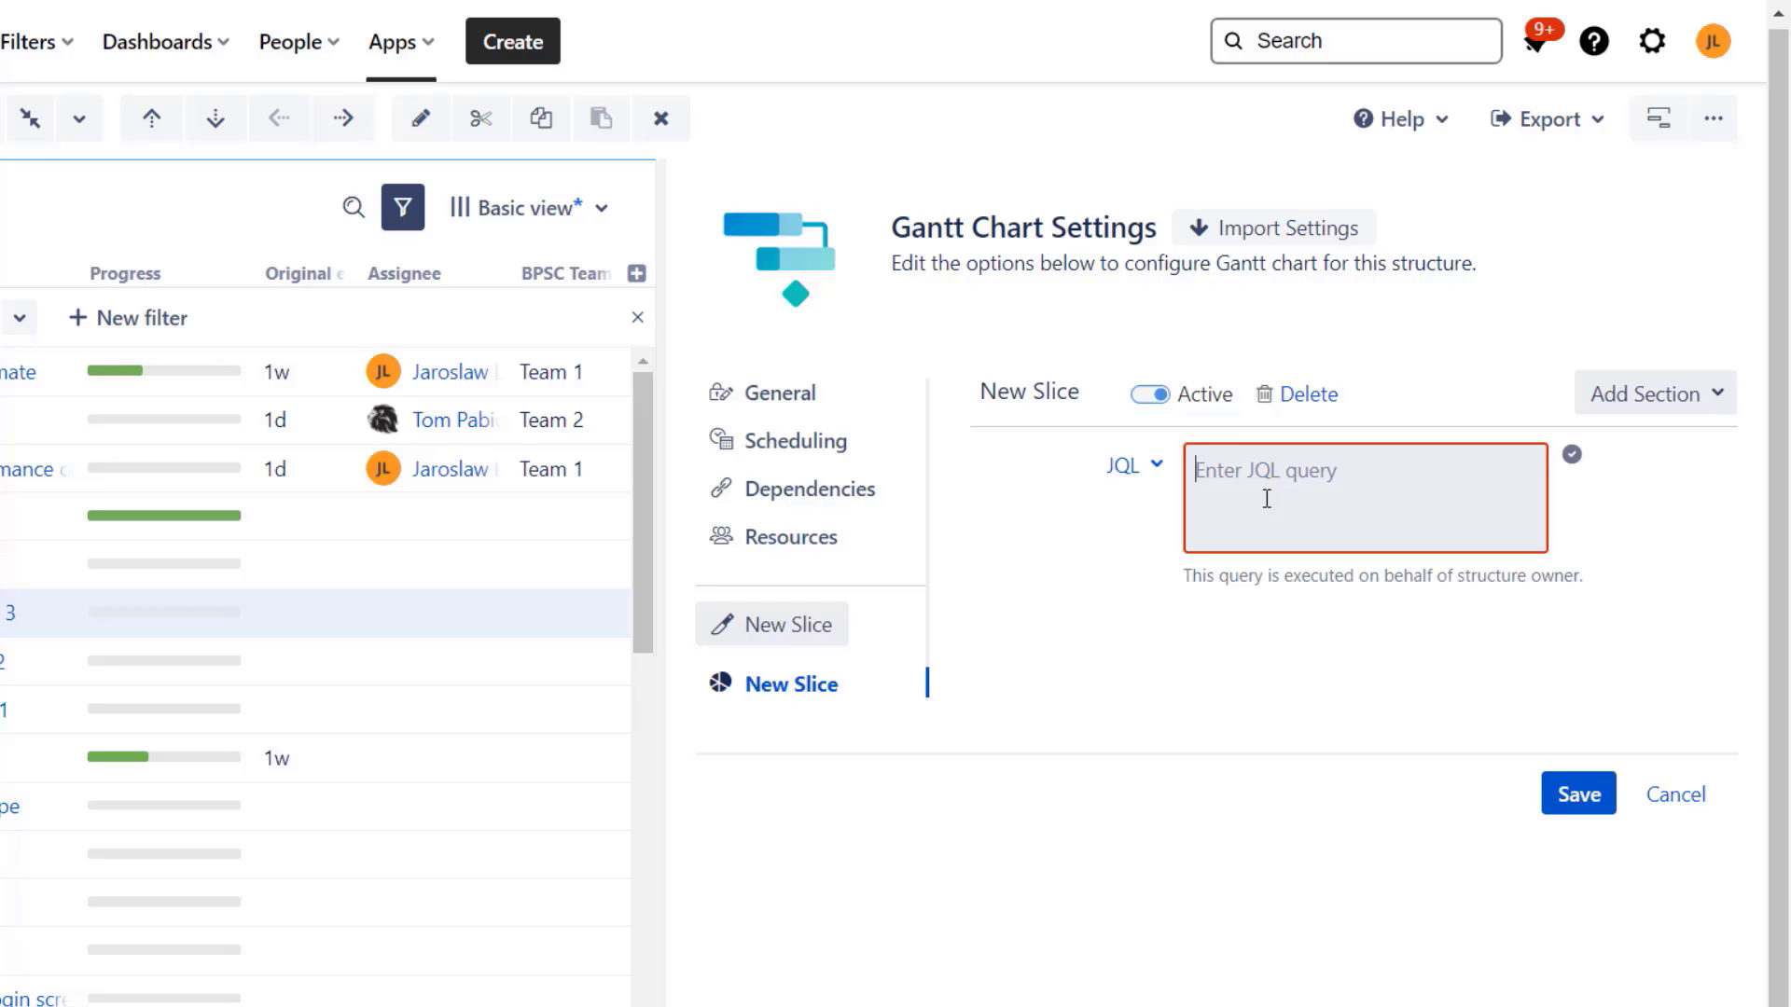
type("proje")
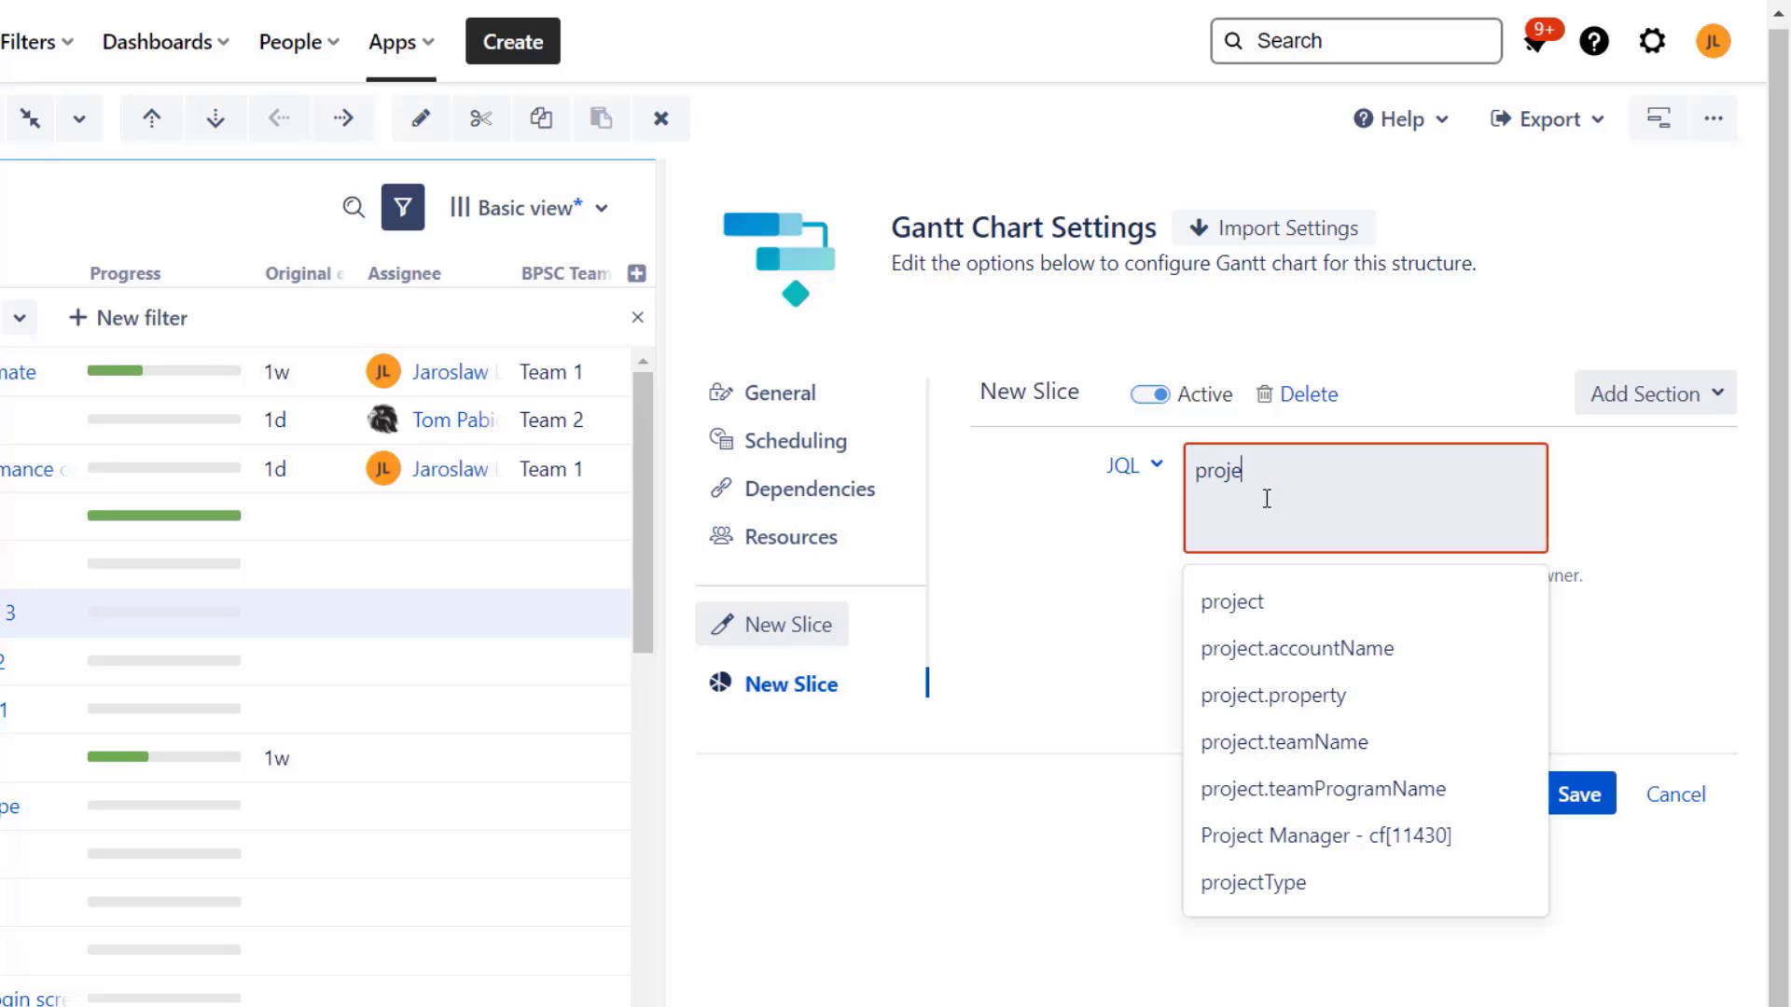
type("ct")
left_click(1307, 606)
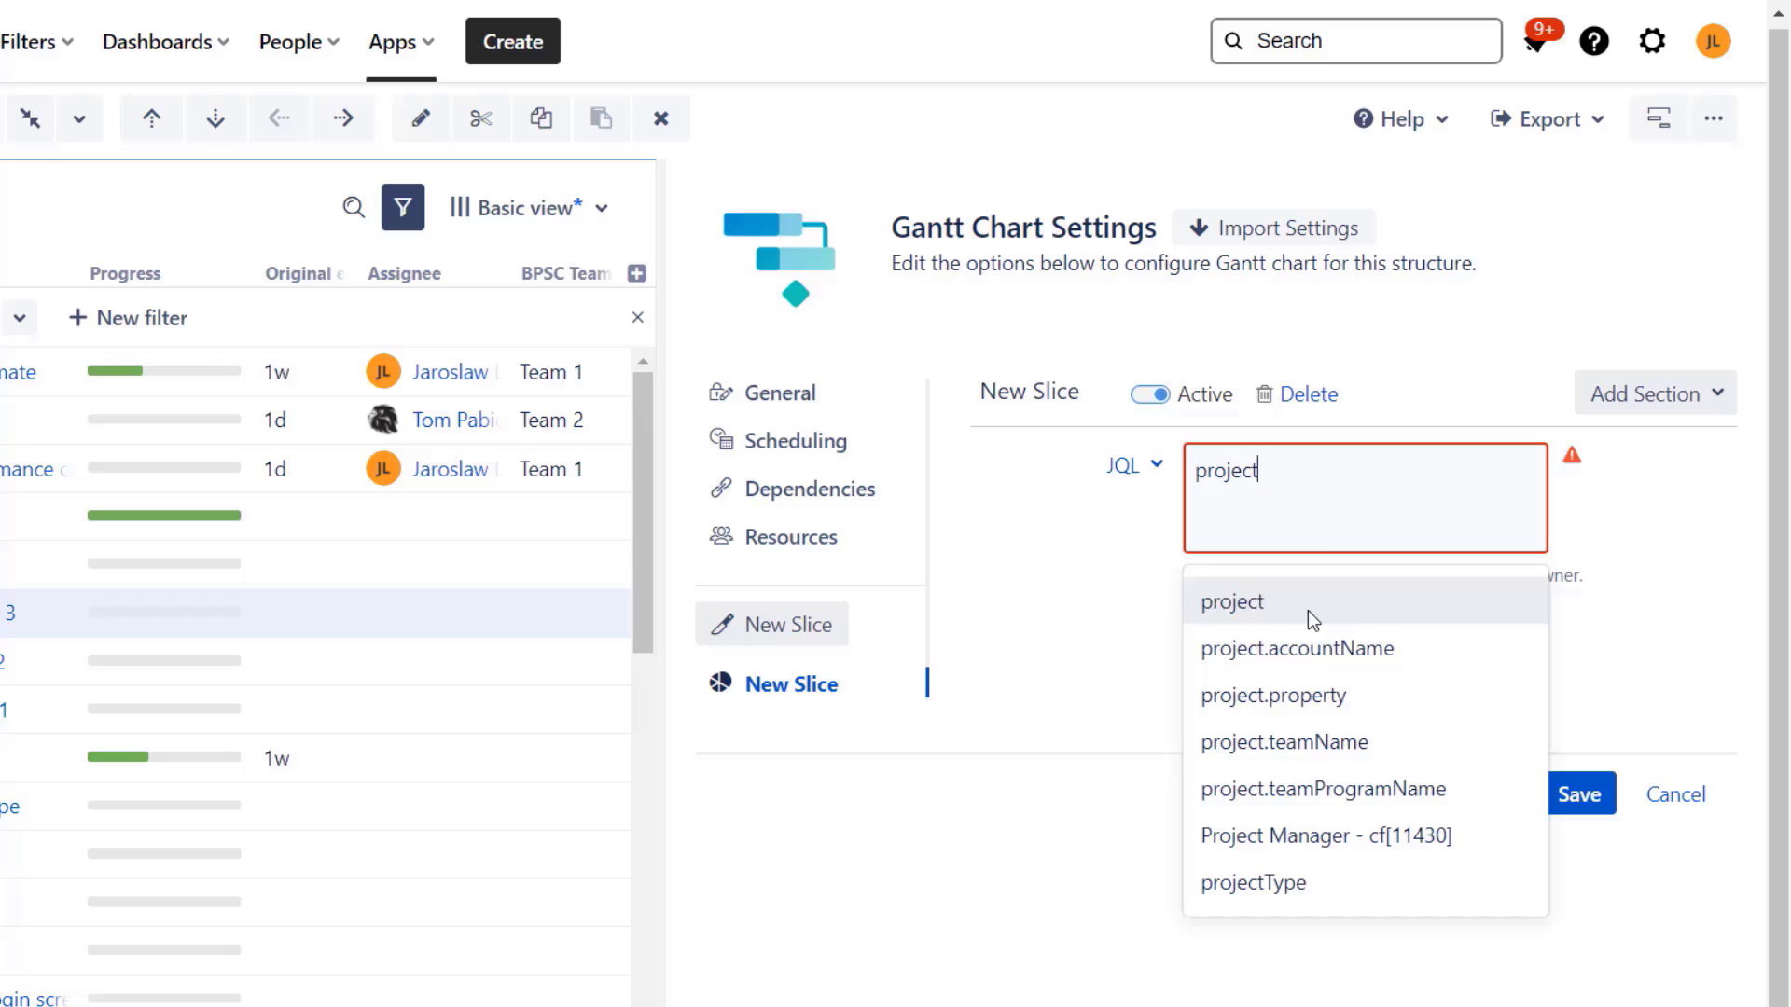
left_click(1315, 529)
type("=")
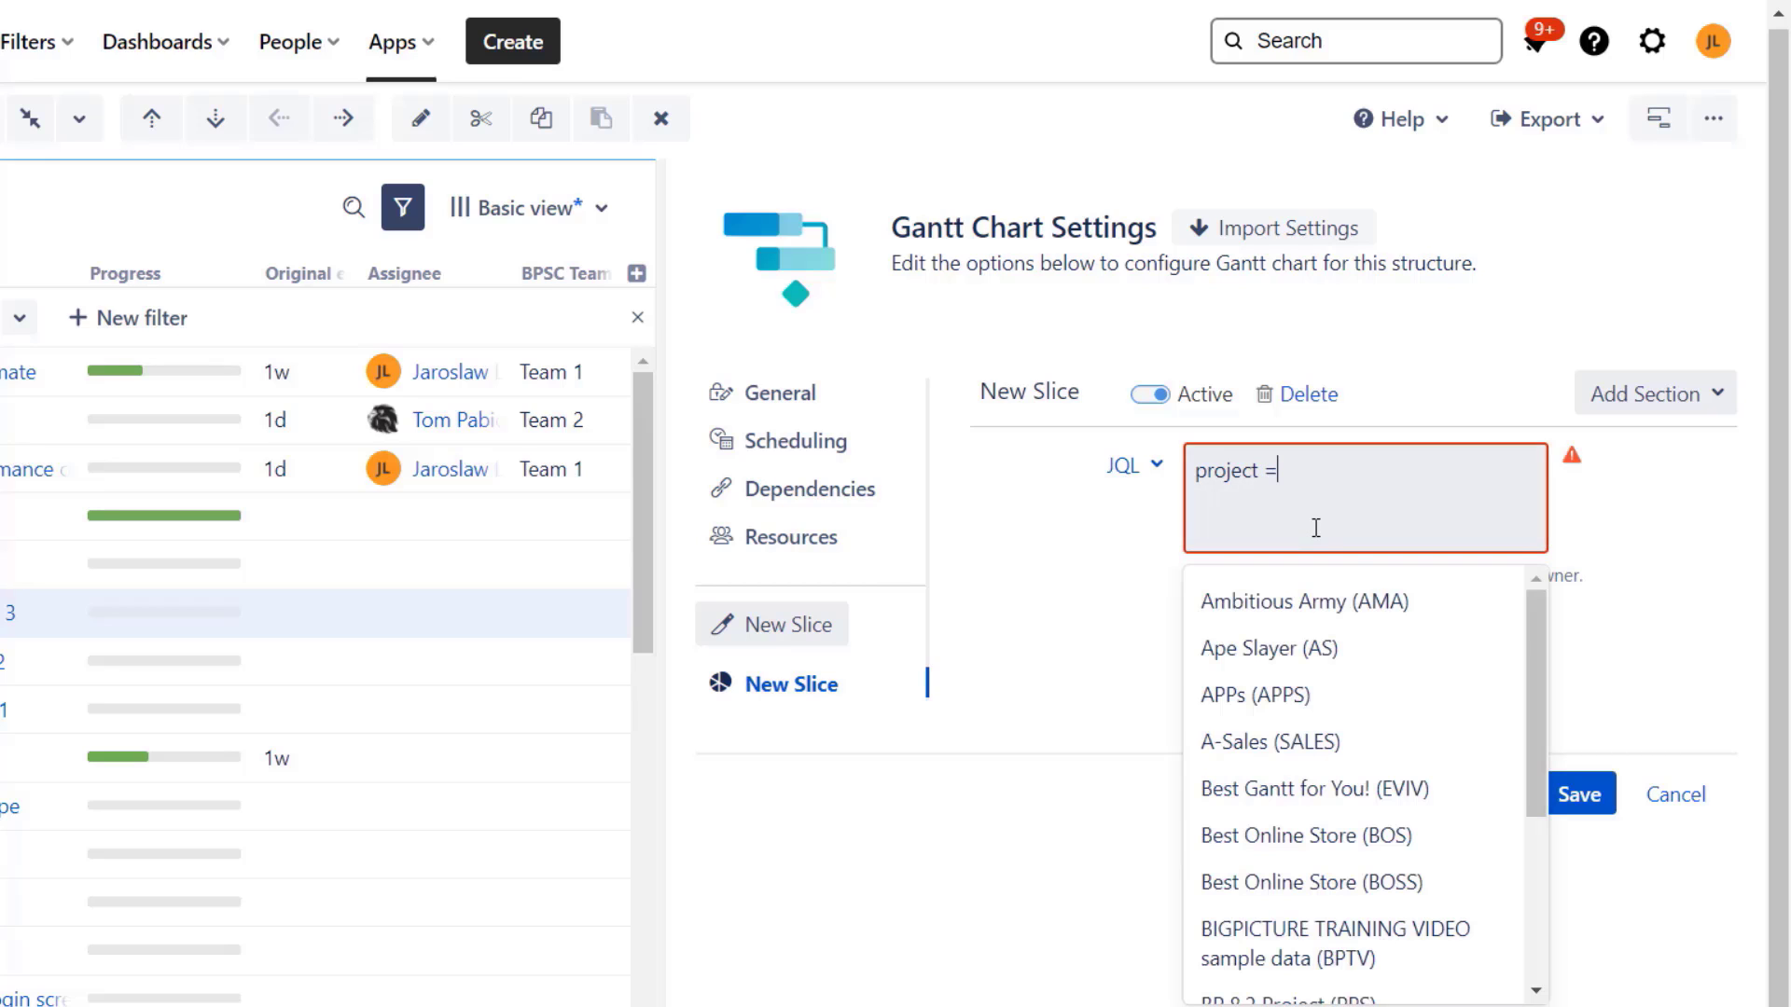
left_click(1401, 660)
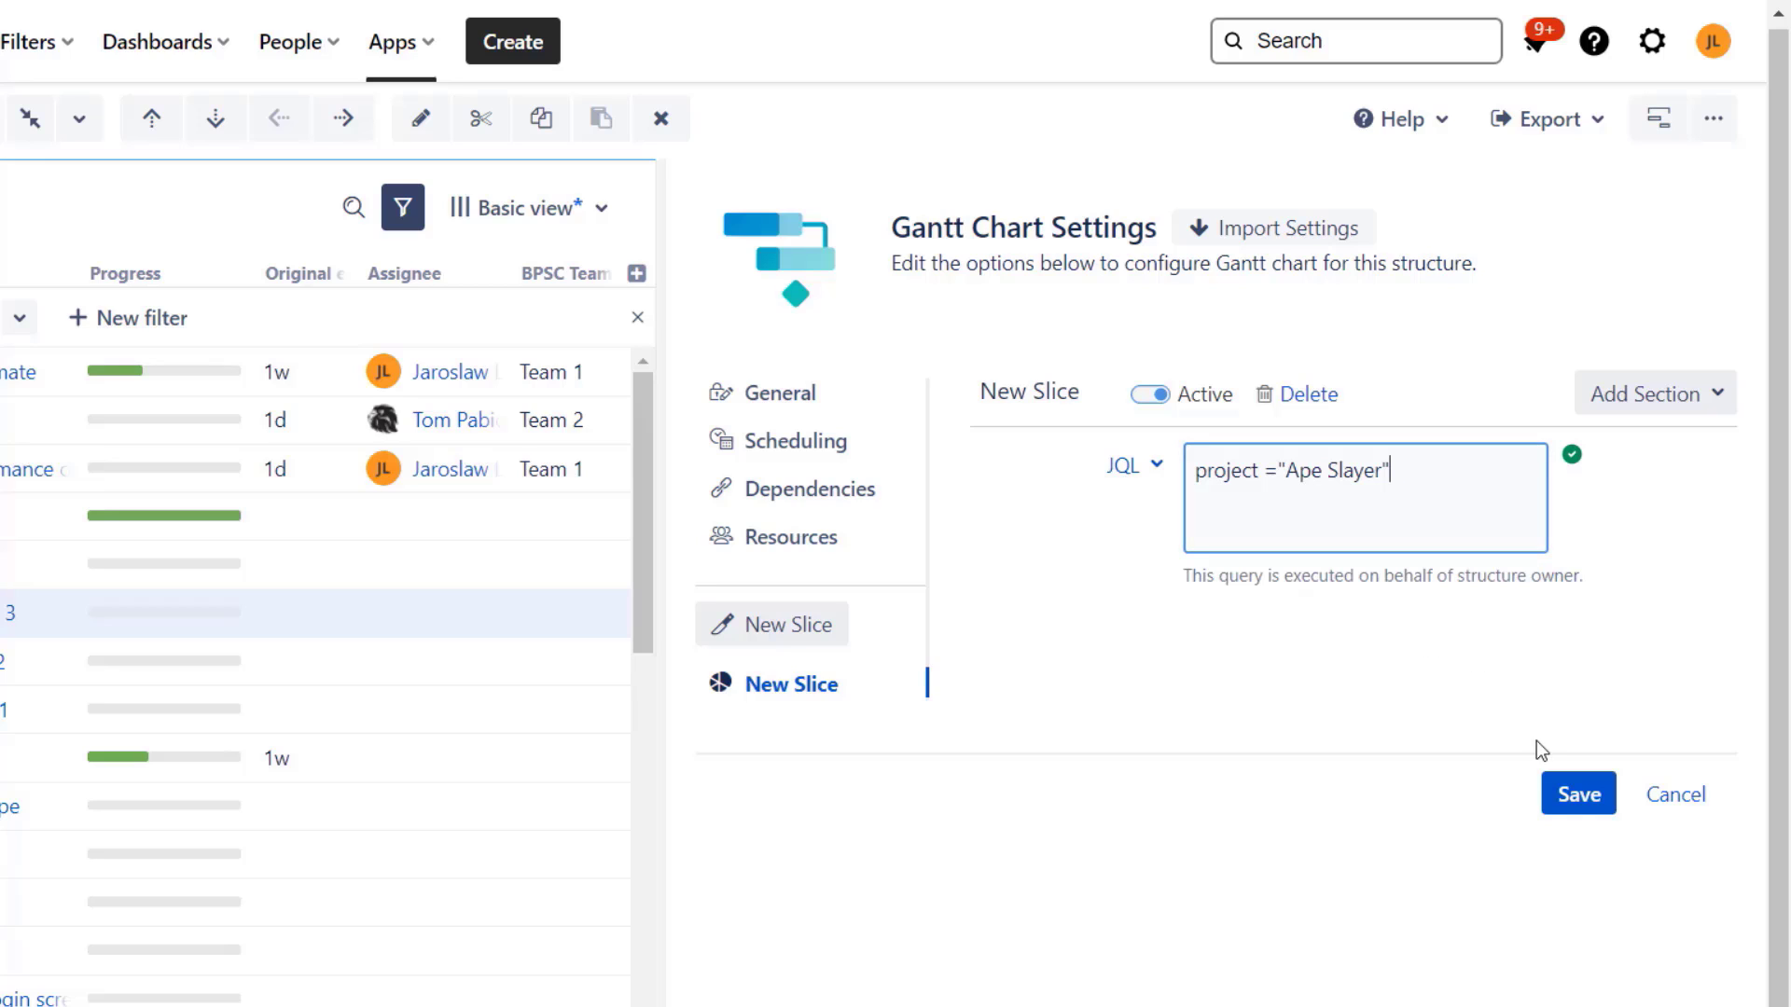
Step: Add a Work Estimates section to the slice, review its options and enable the use of a custom estimate
left_click(1711, 392)
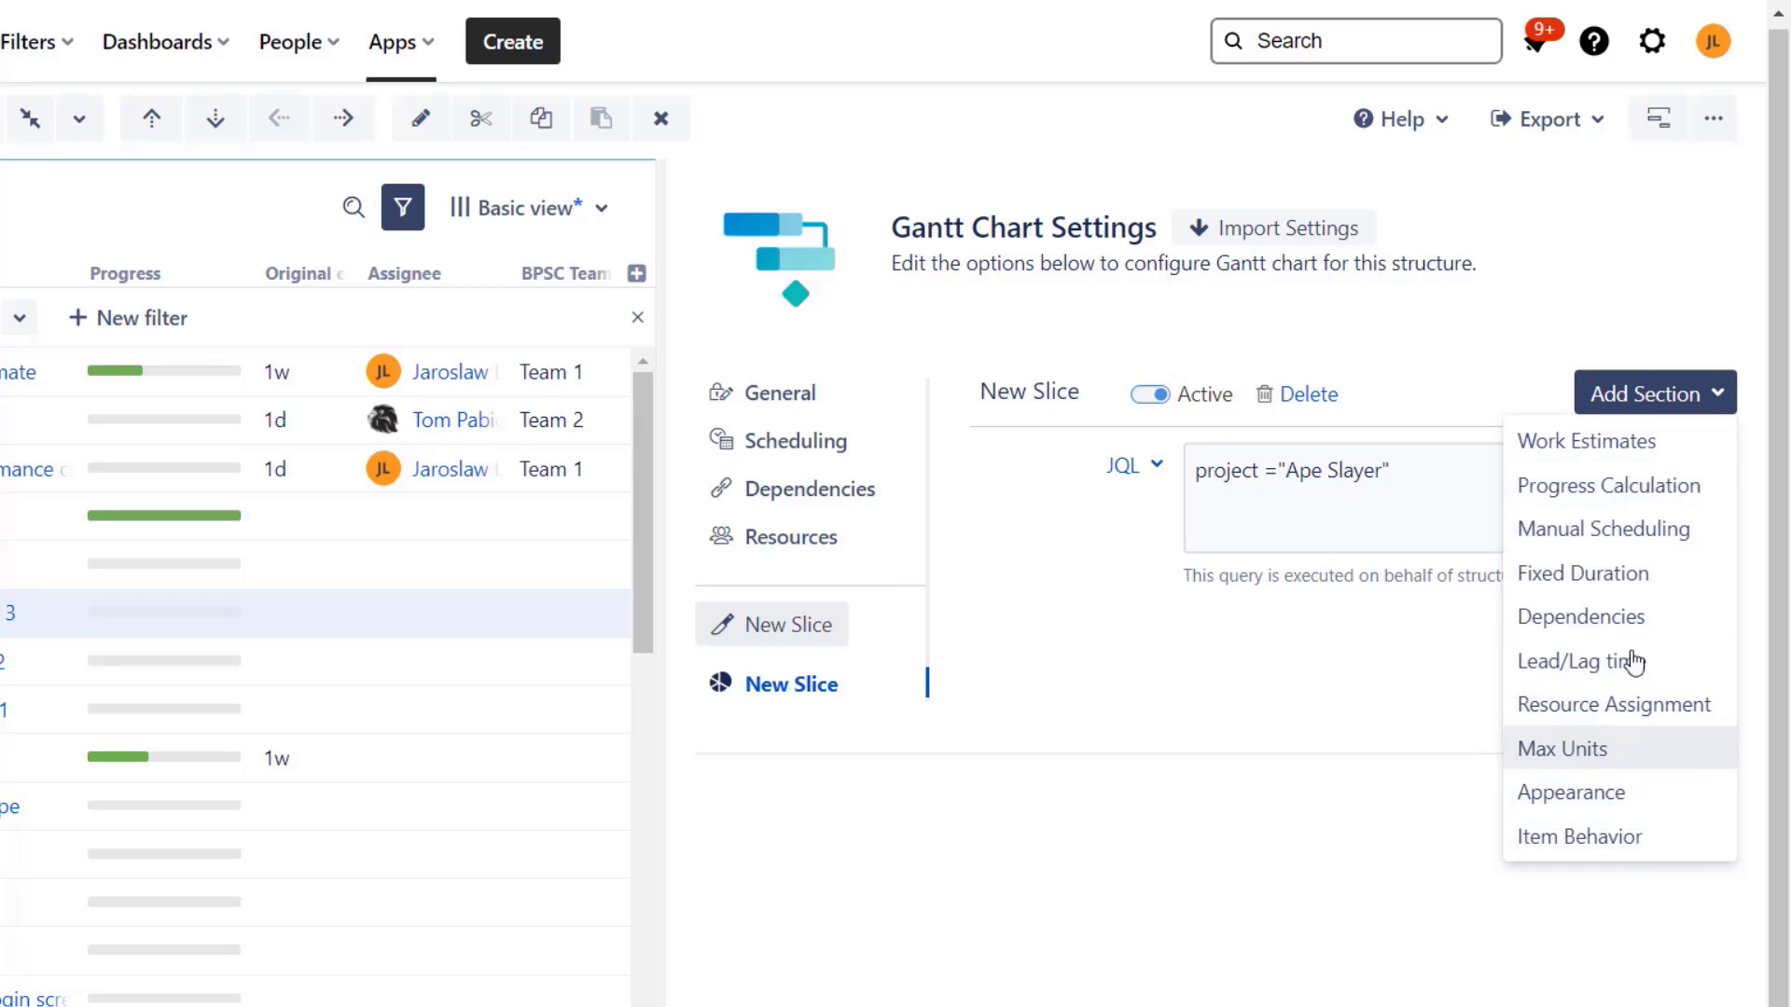
left_click(1597, 446)
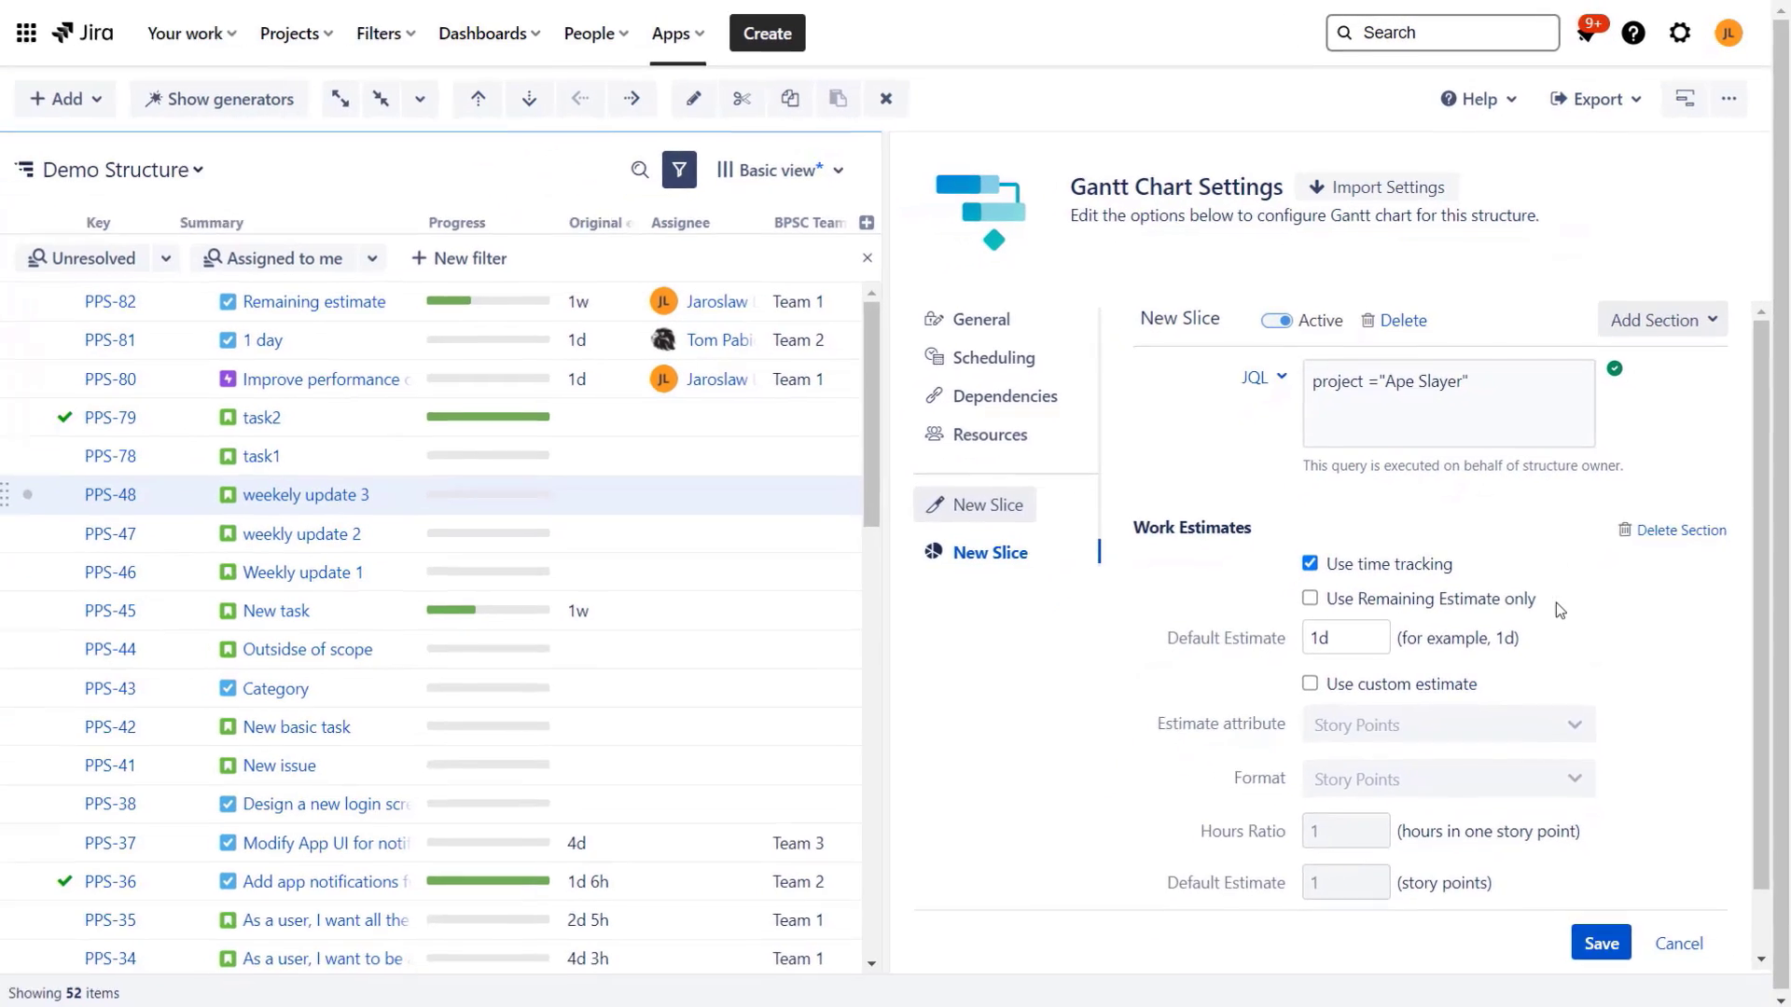
scroll(1455, 597, "down", 2)
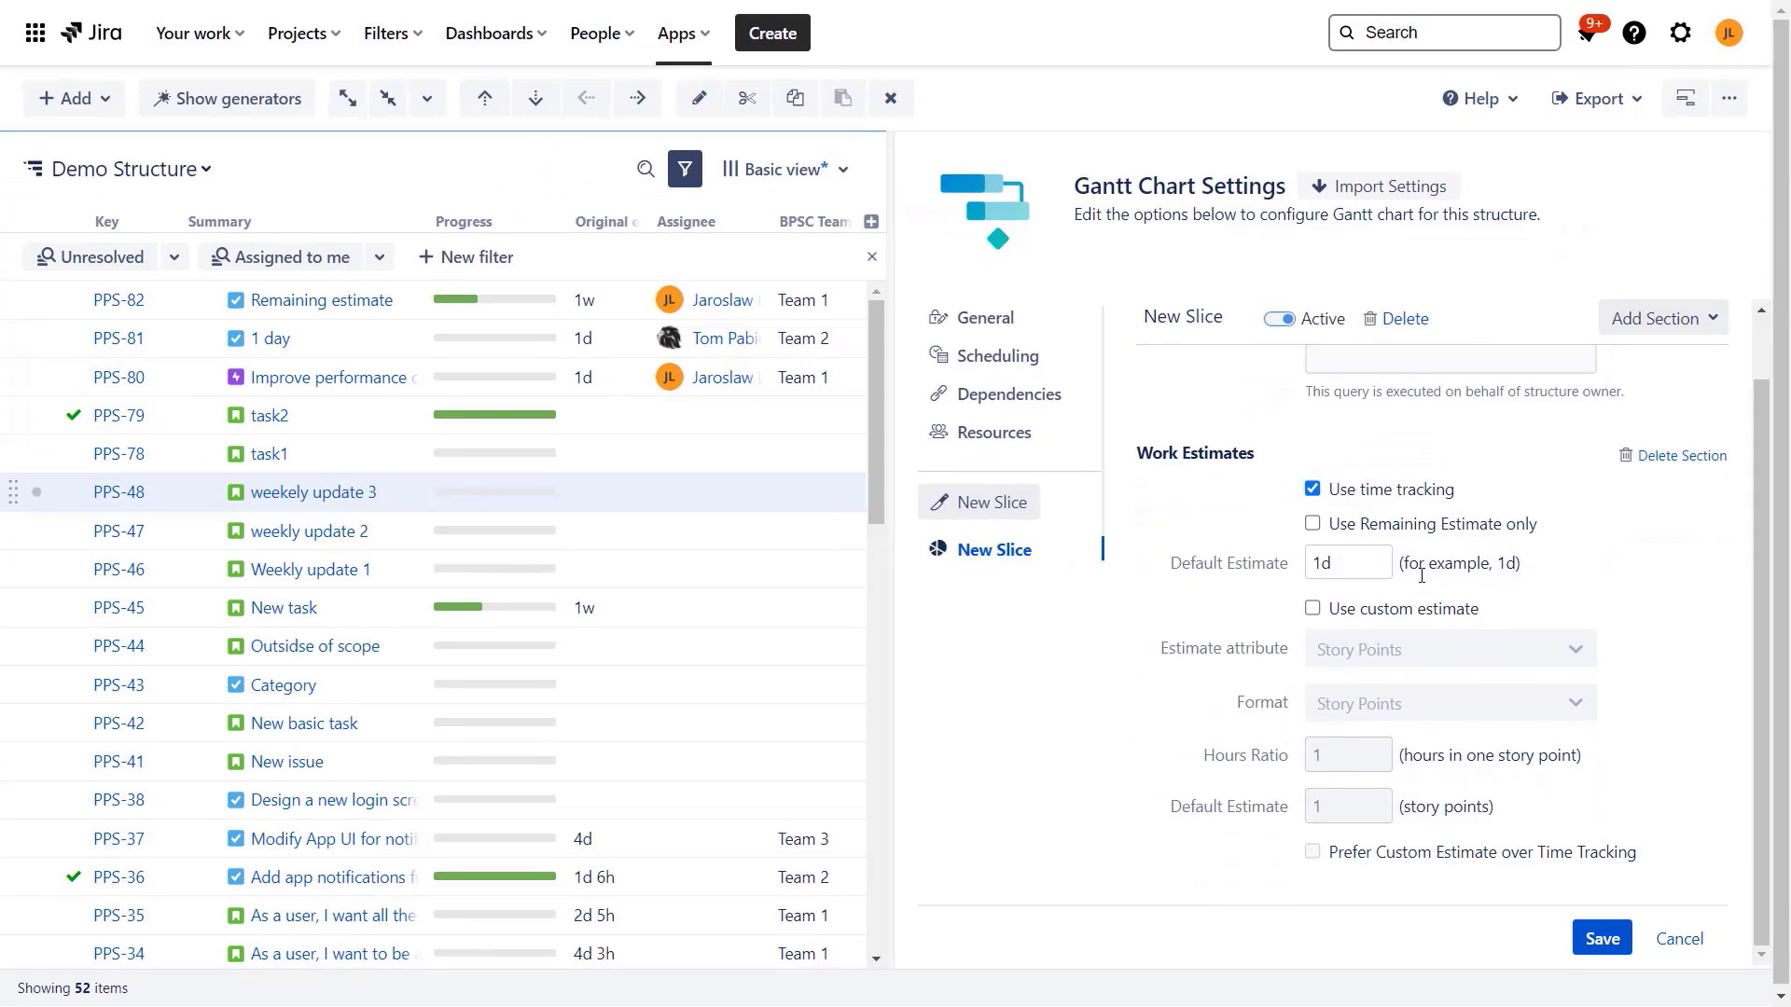
scroll(1502, 627, "down", 1)
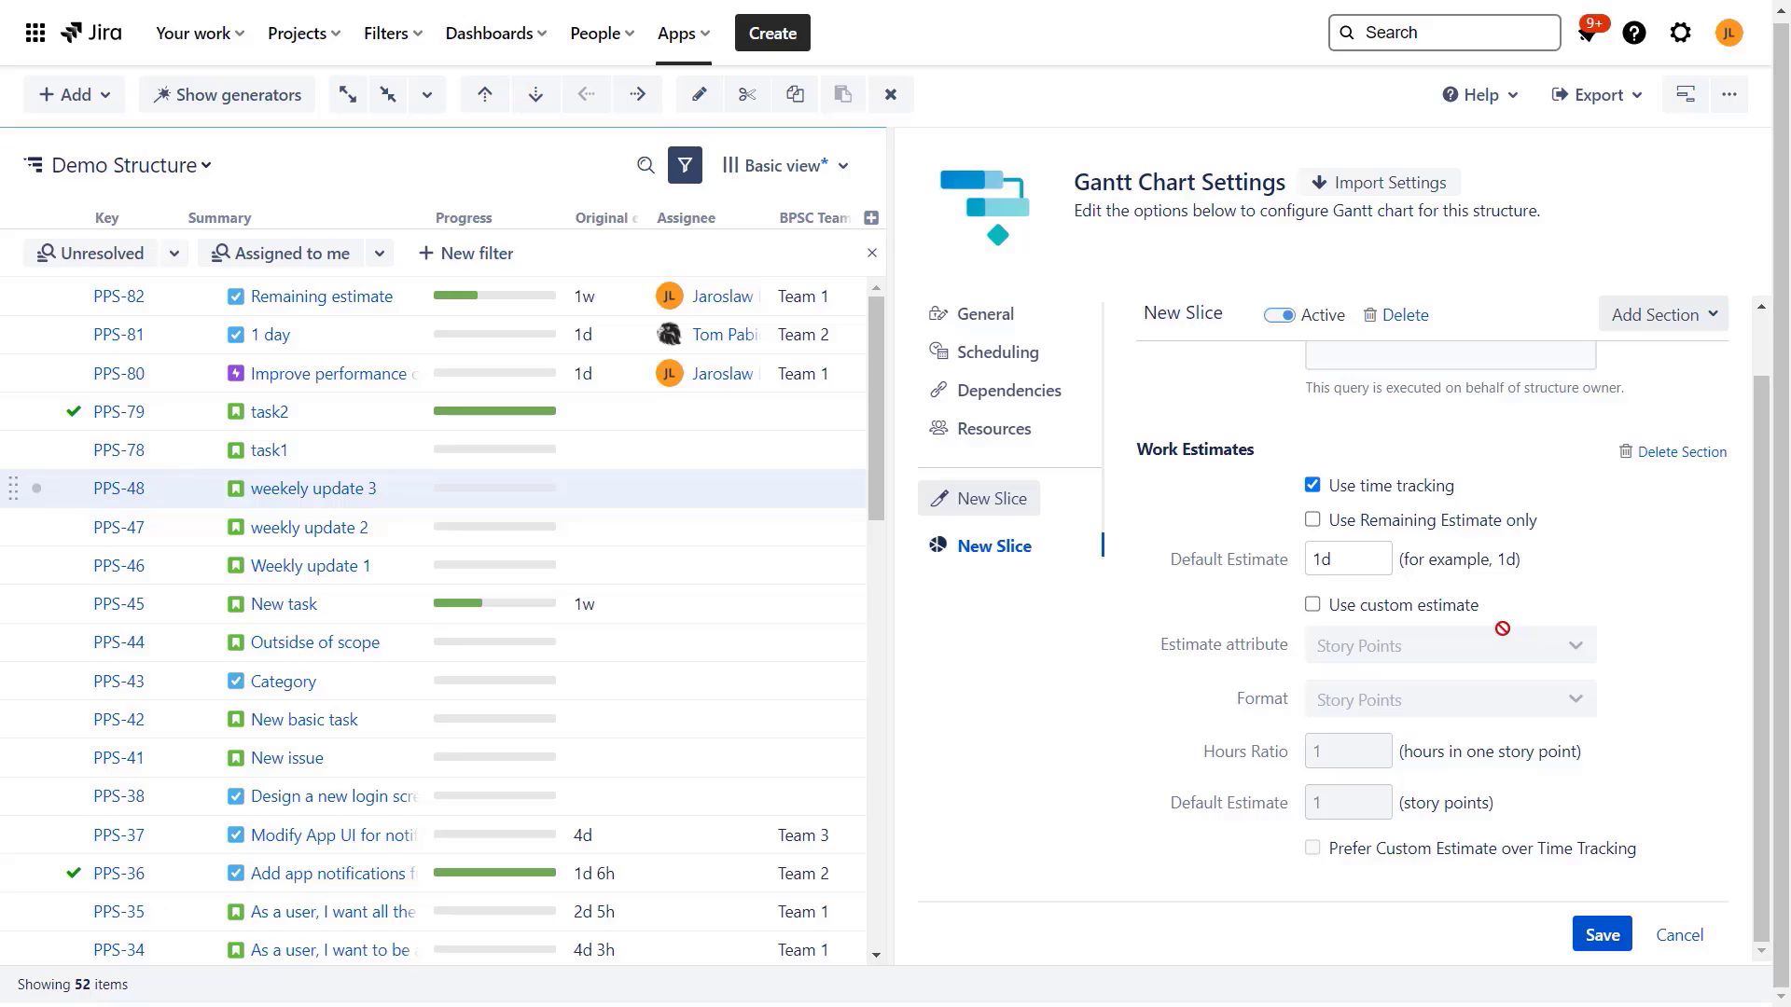
scroll(1490, 644, "up", 2)
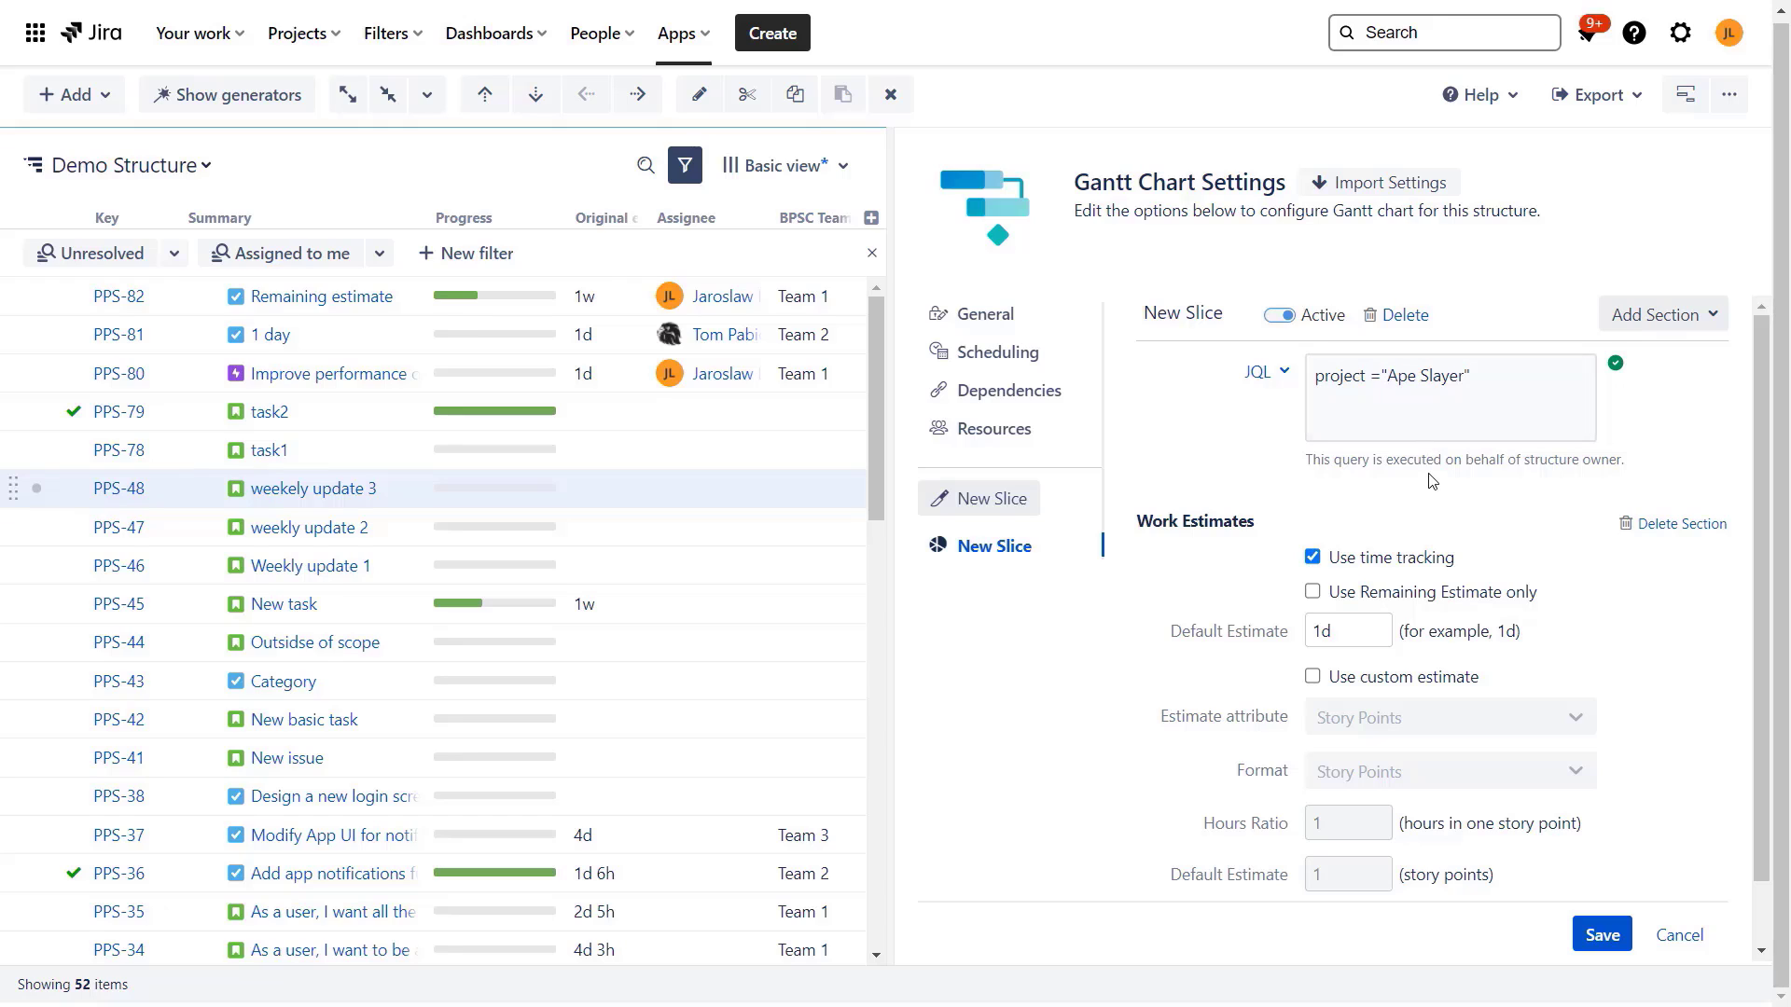
scroll(1425, 495, "down", 1)
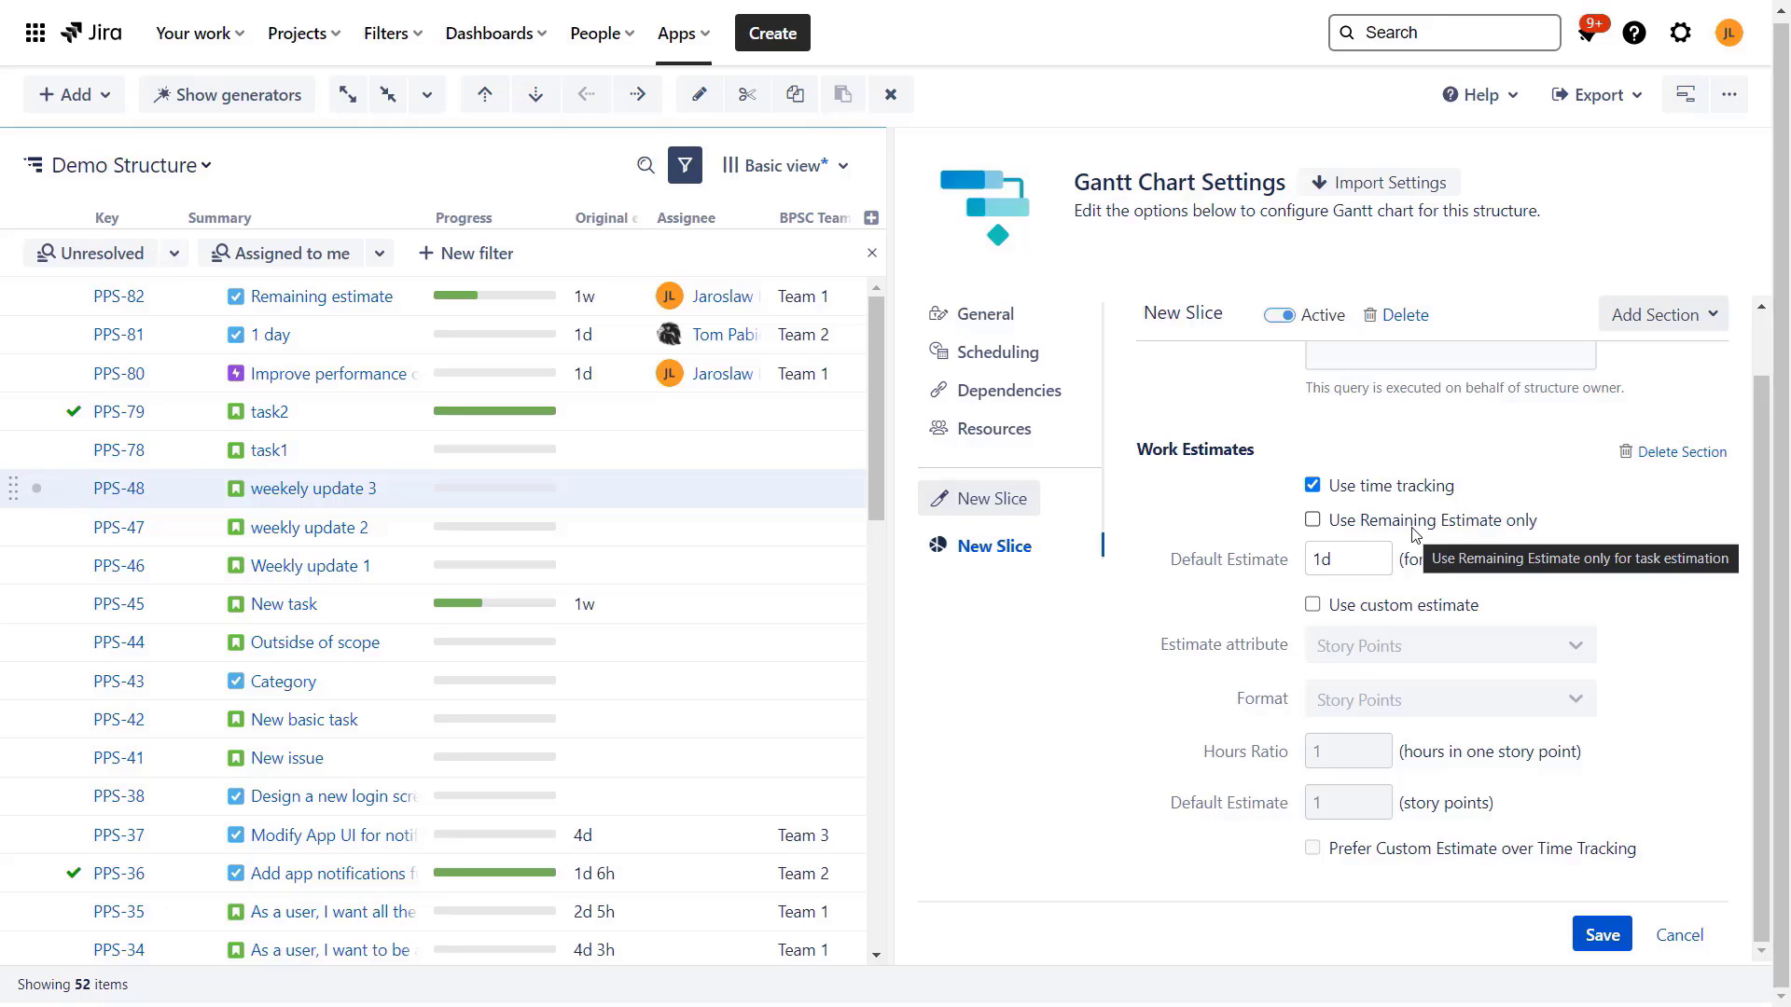
scroll(1413, 533, "up", 1)
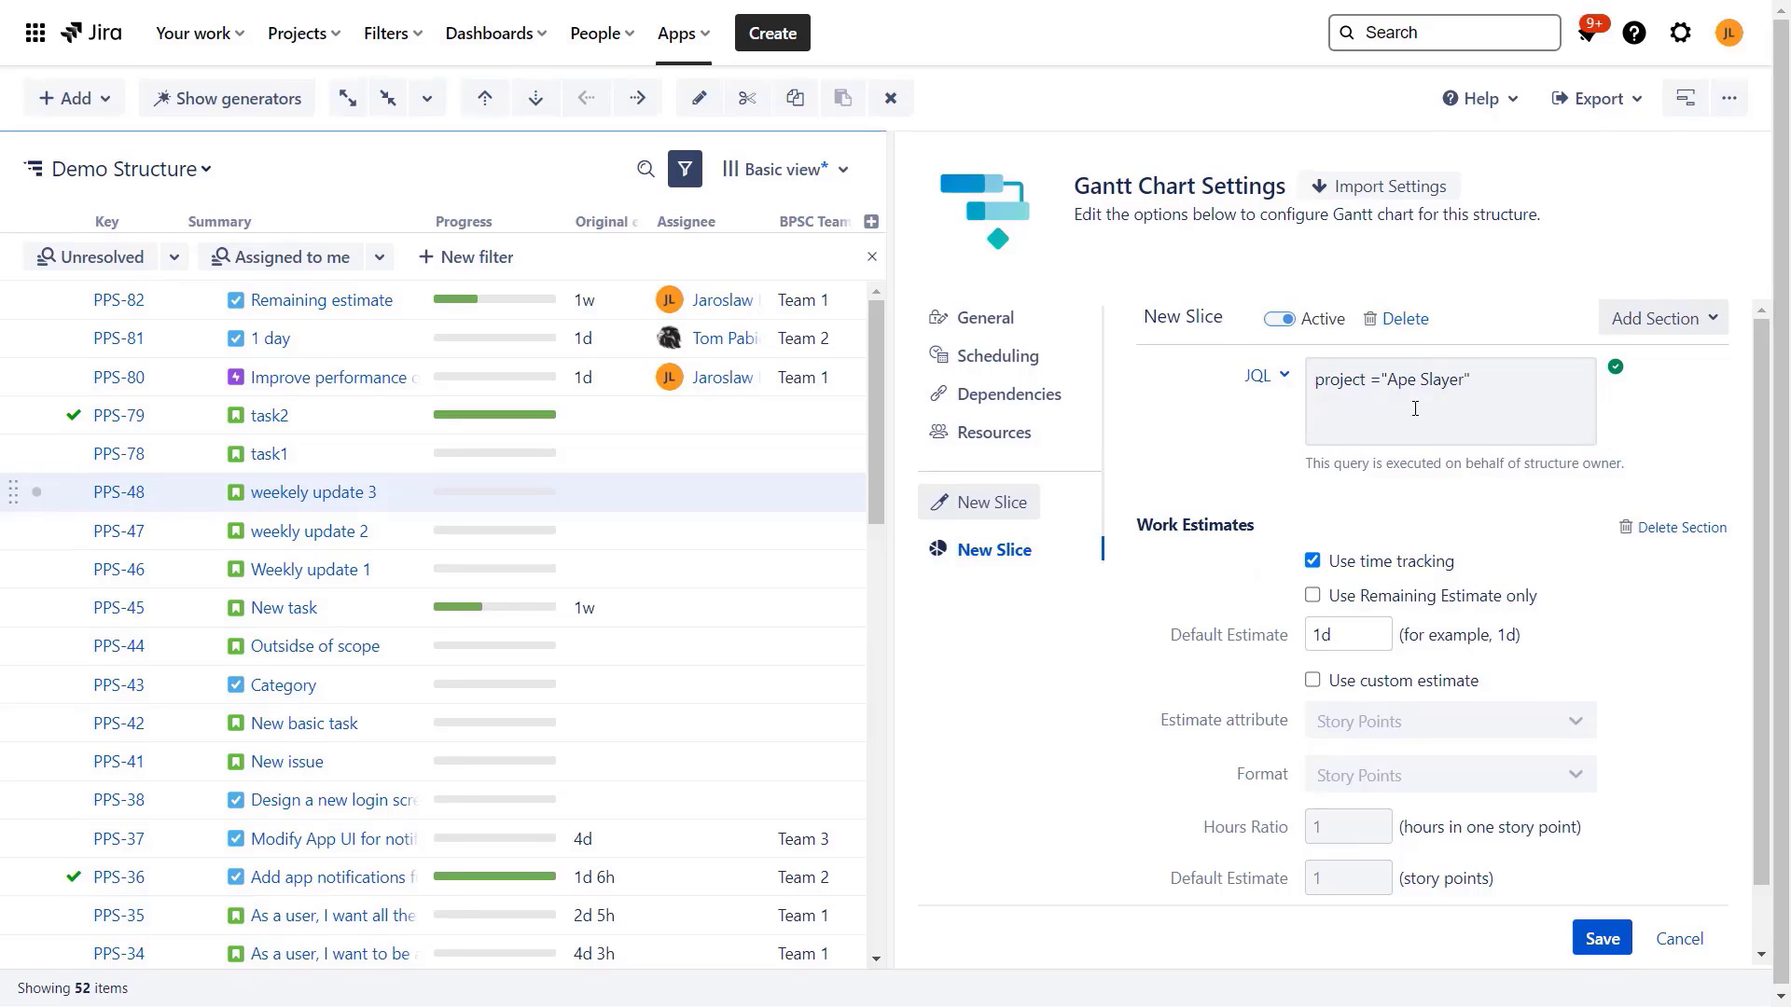
scroll(1346, 649, "down", 1)
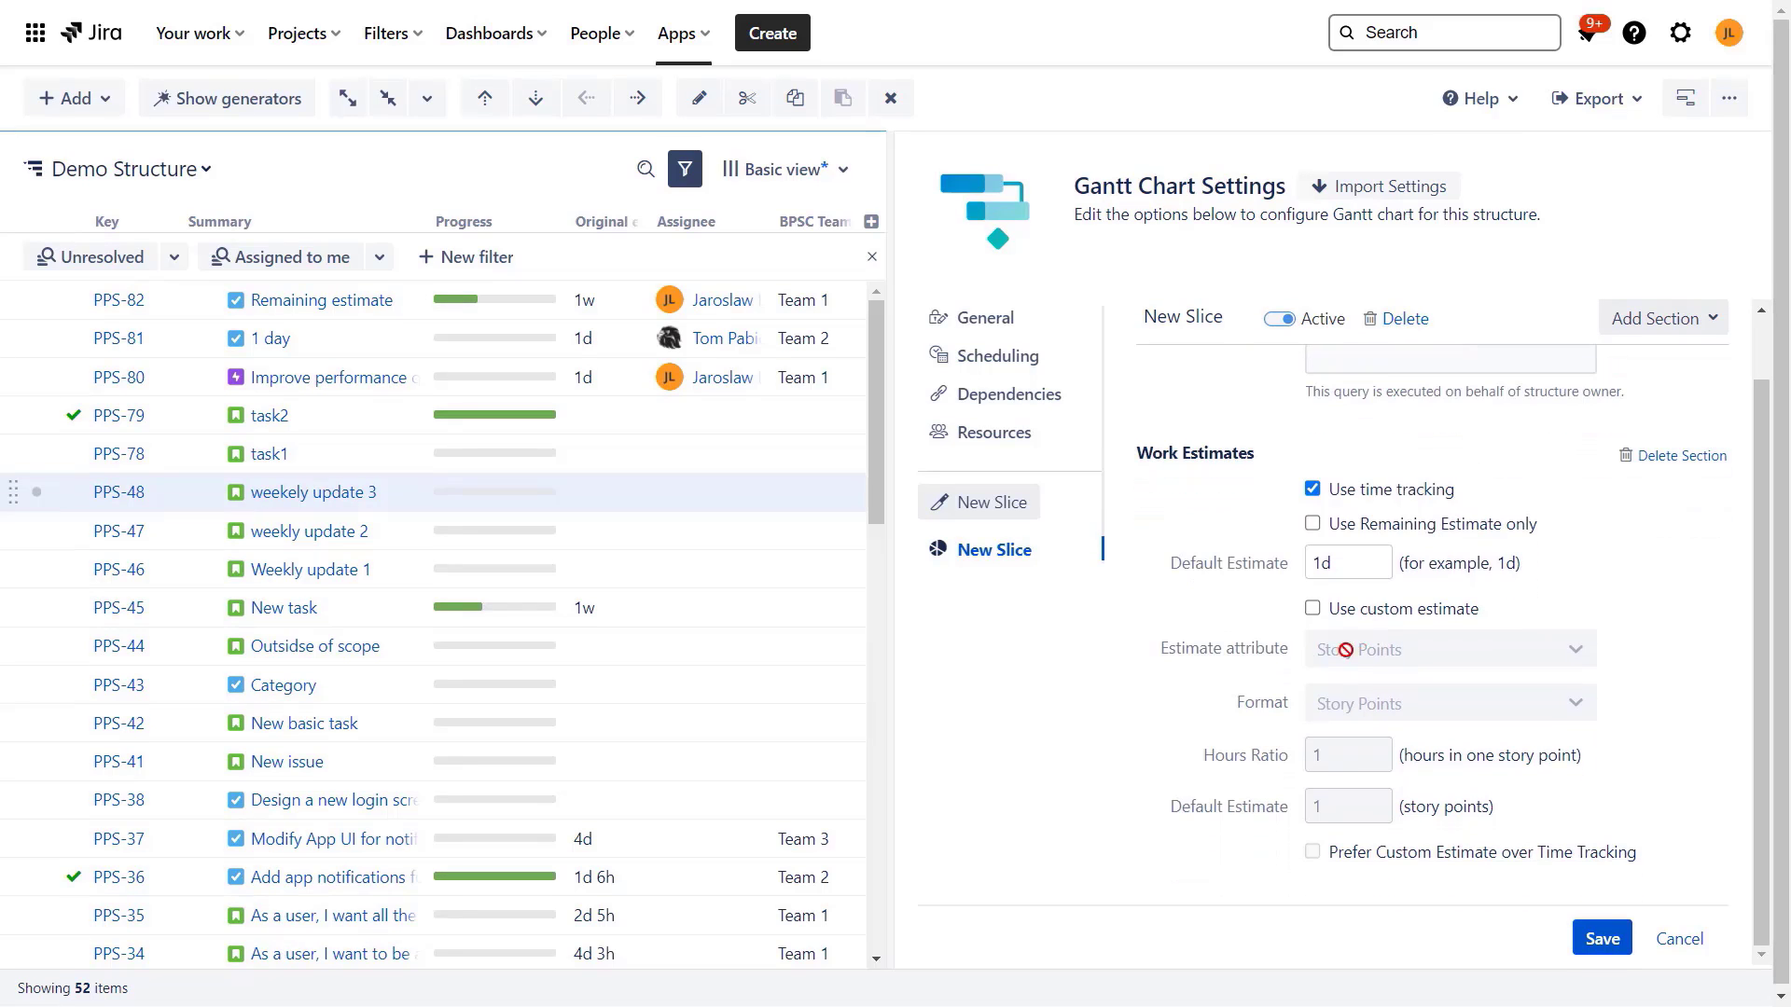
left_click(1313, 608)
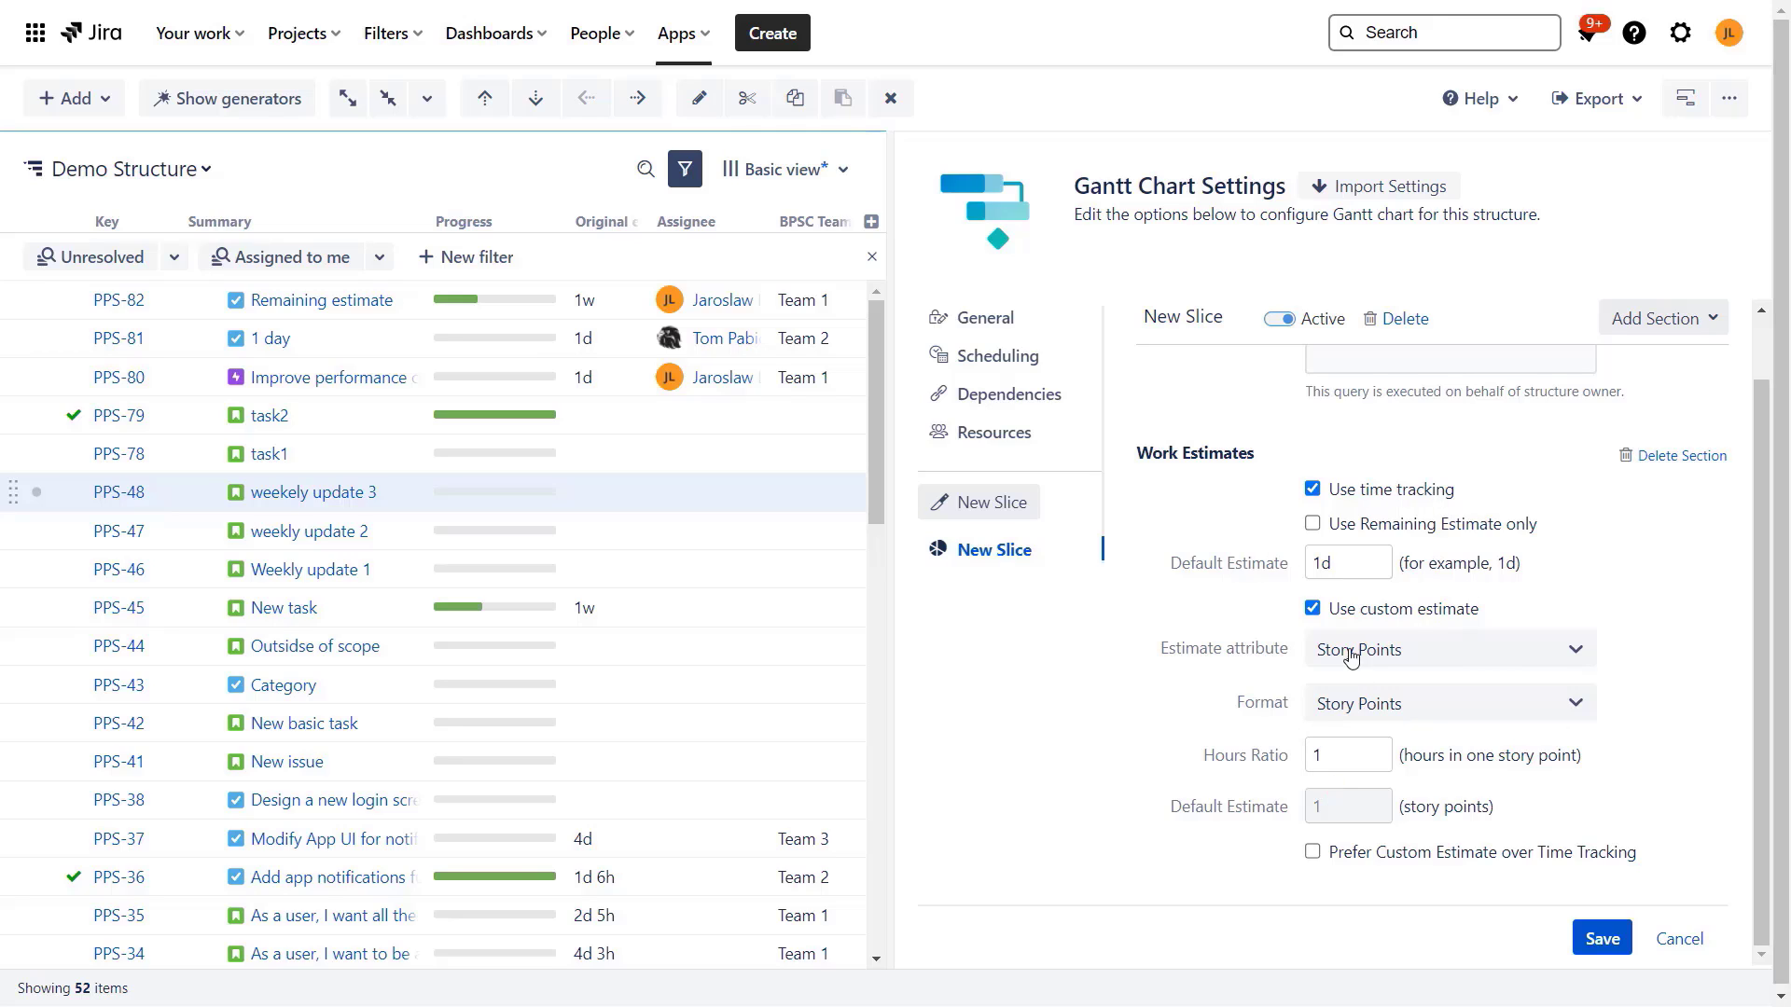
Step: Review the other section types that can be added to the slice and save the Gantt chart settings
left_click(1679, 328)
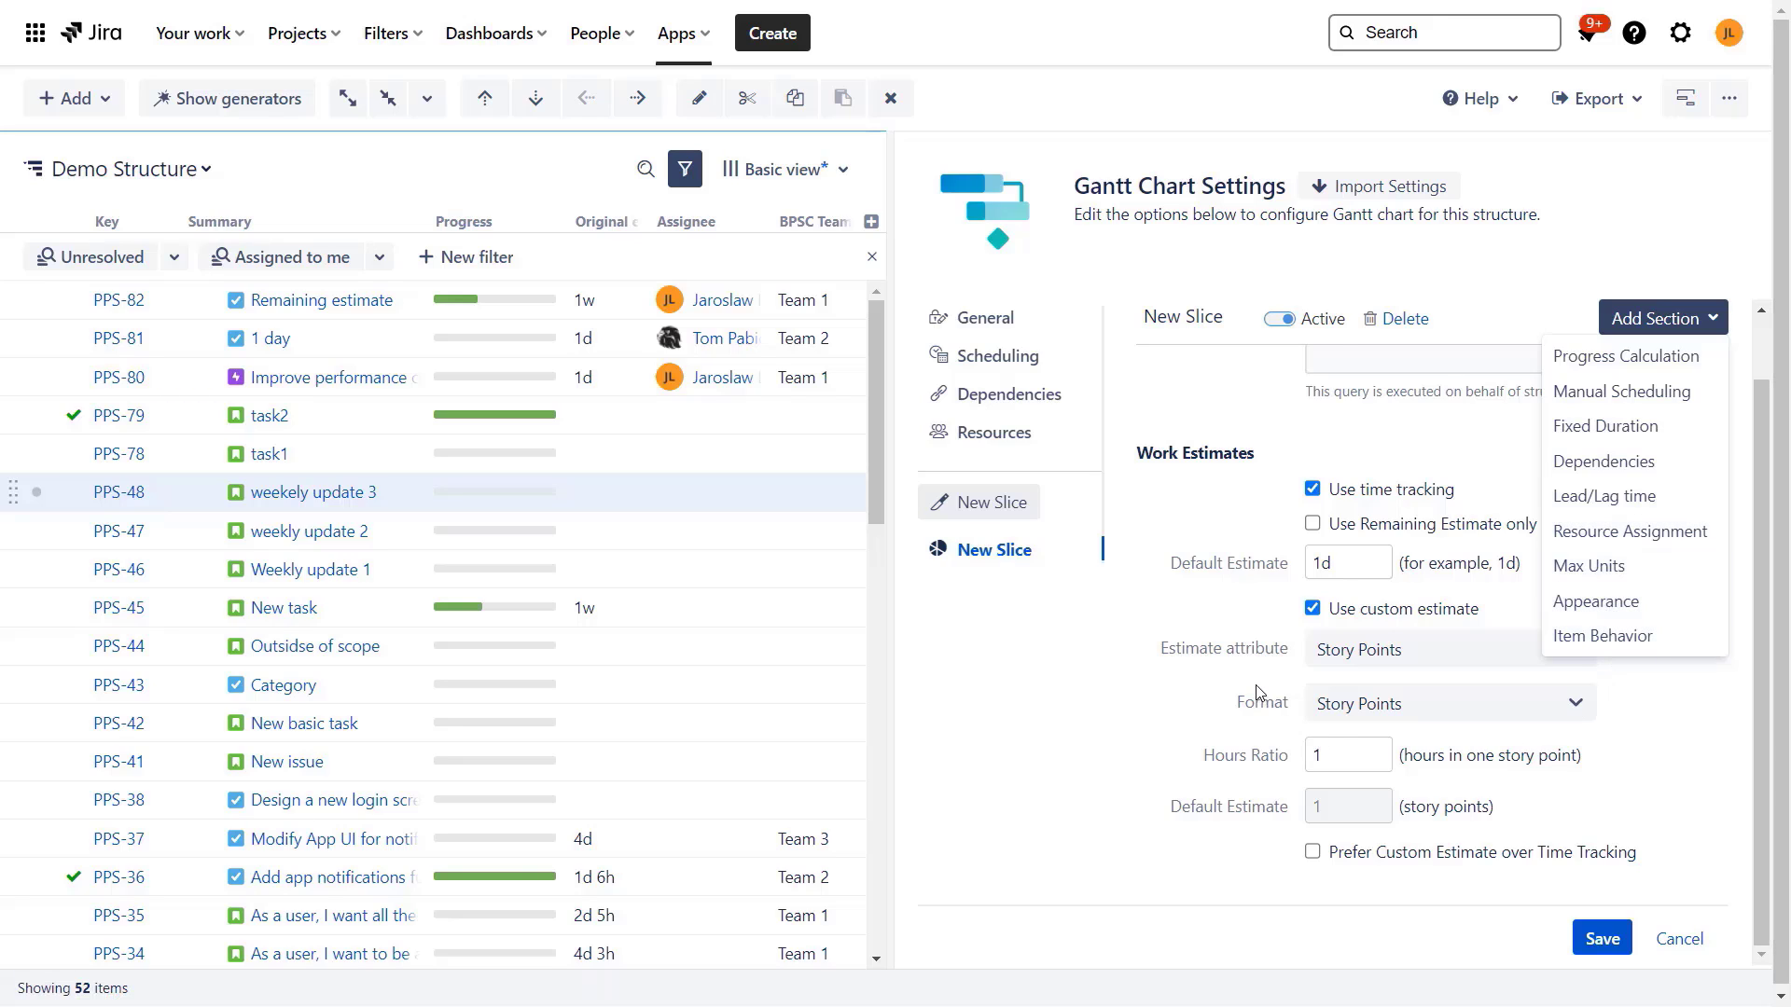
scroll(1556, 495, "up", 1)
left_click(1674, 322)
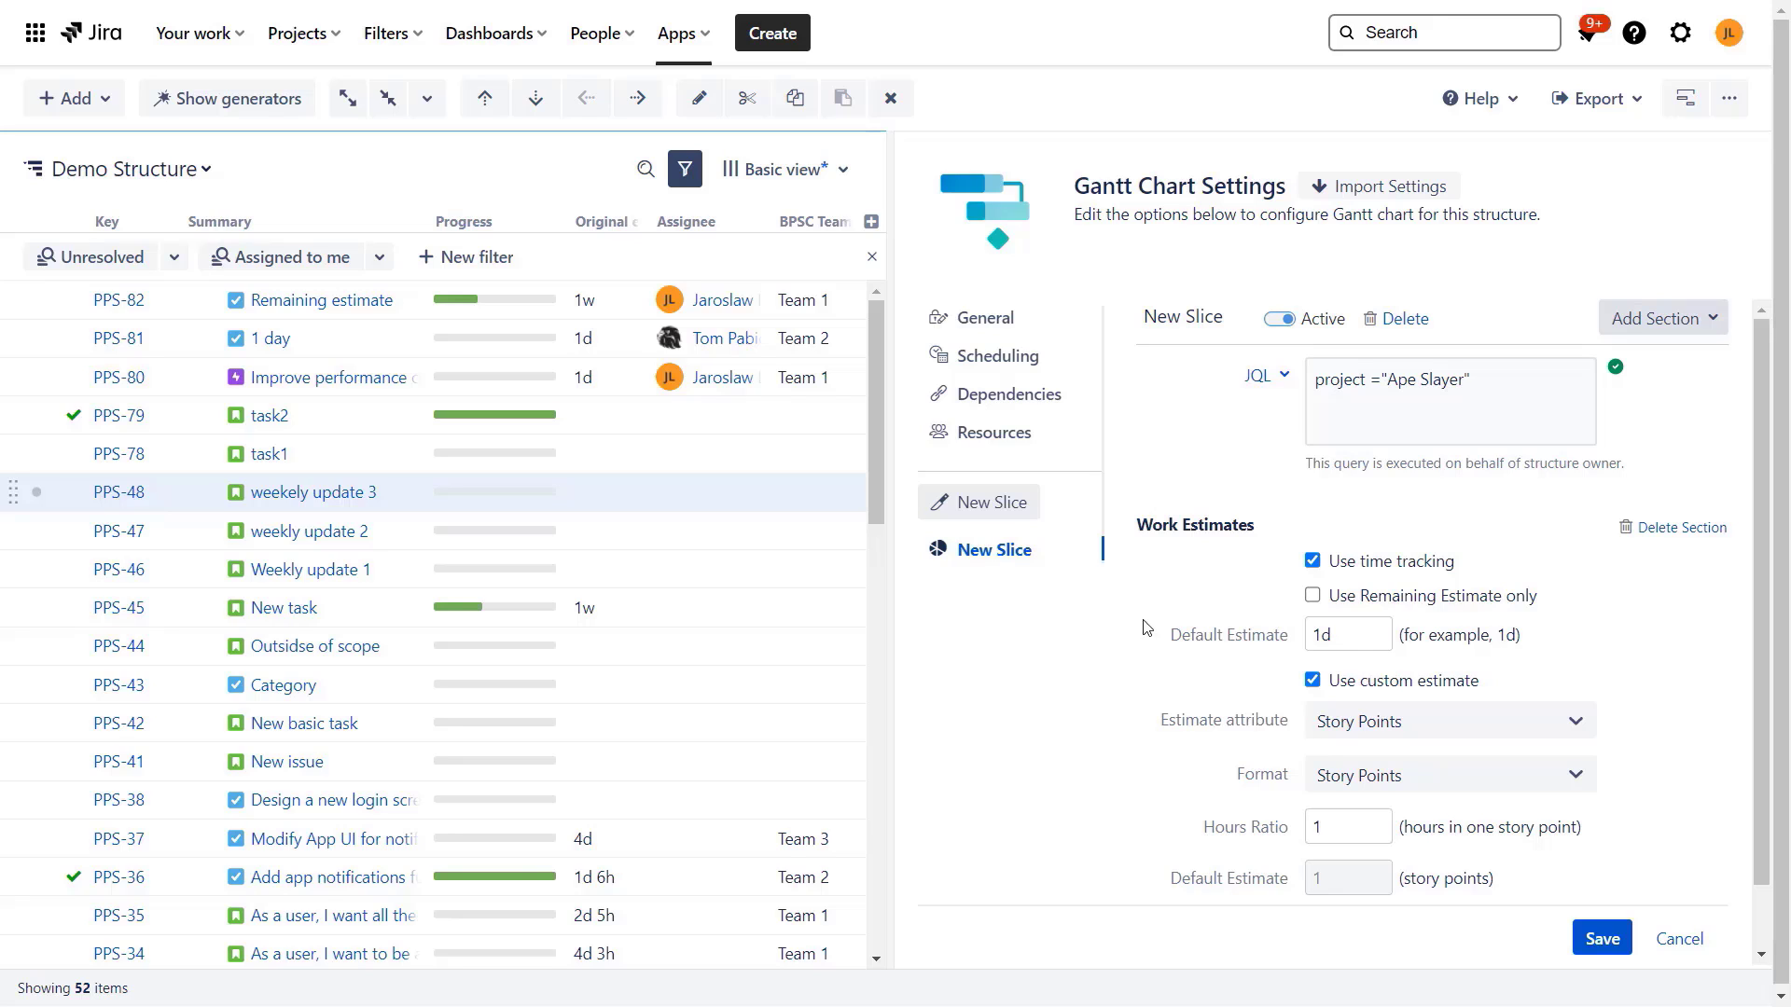
scroll(1282, 658, "down", 1)
scroll(1283, 658, "up", 1)
left_click(1601, 938)
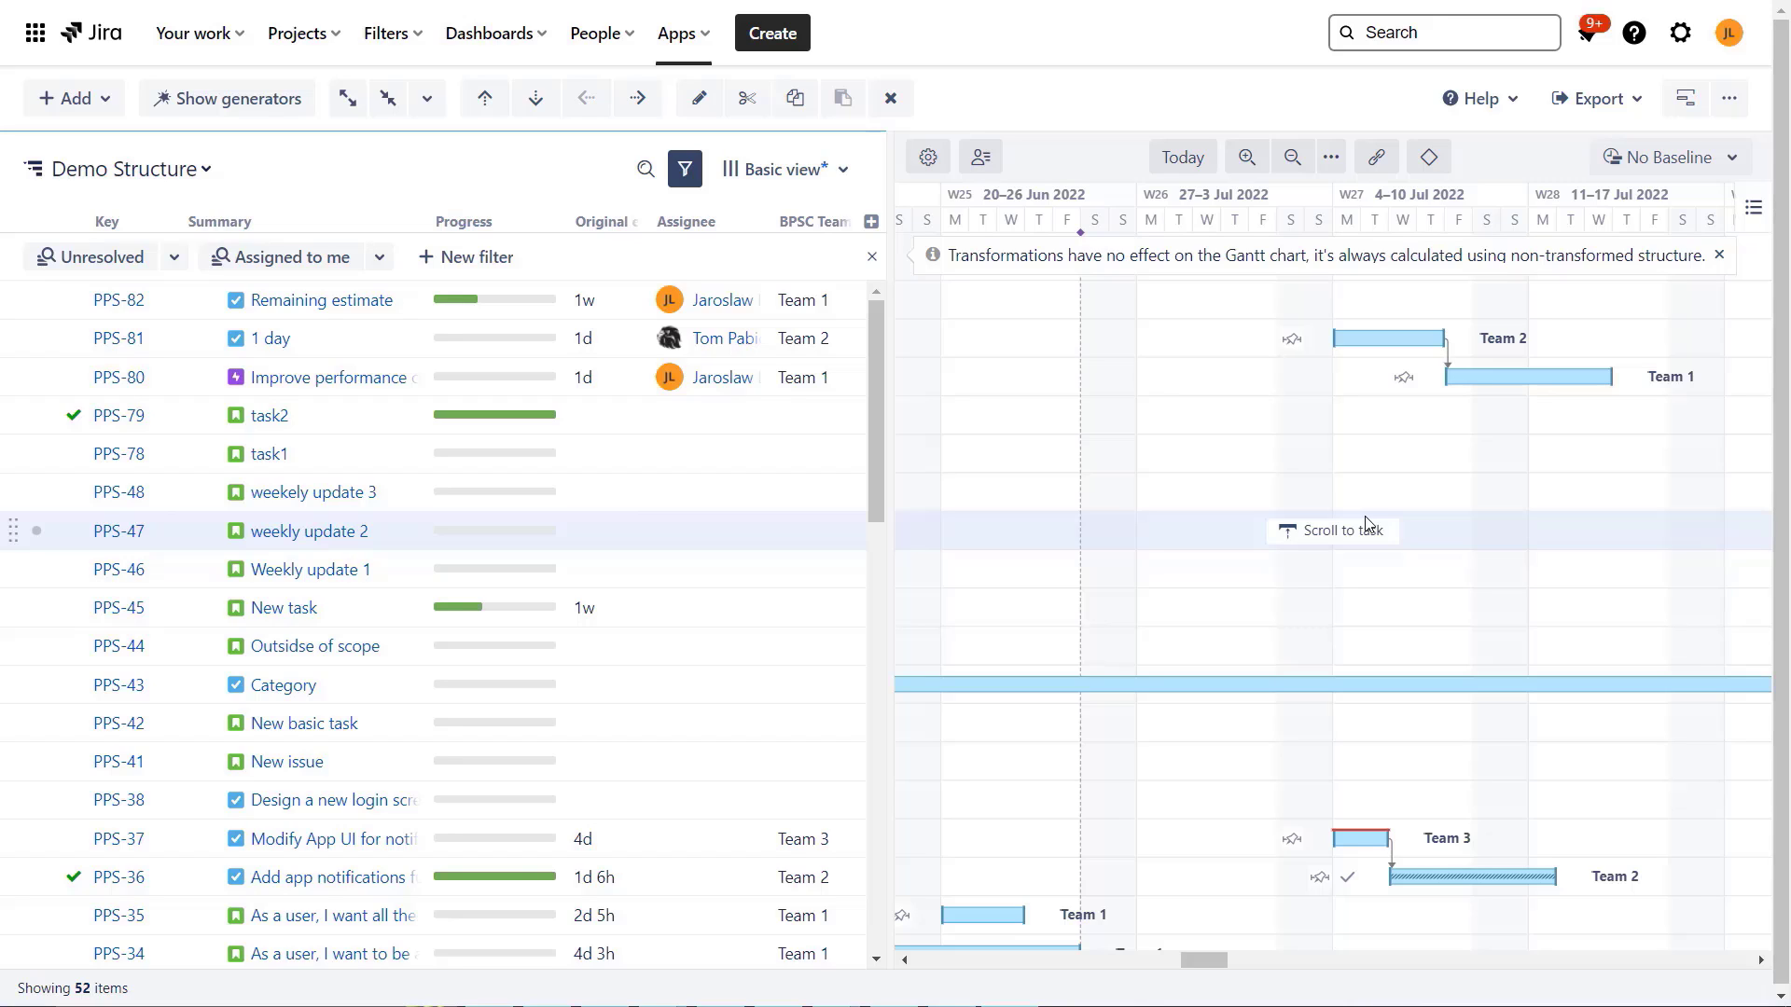
Step: Open the list of apps installed in Jira
left_click(706, 43)
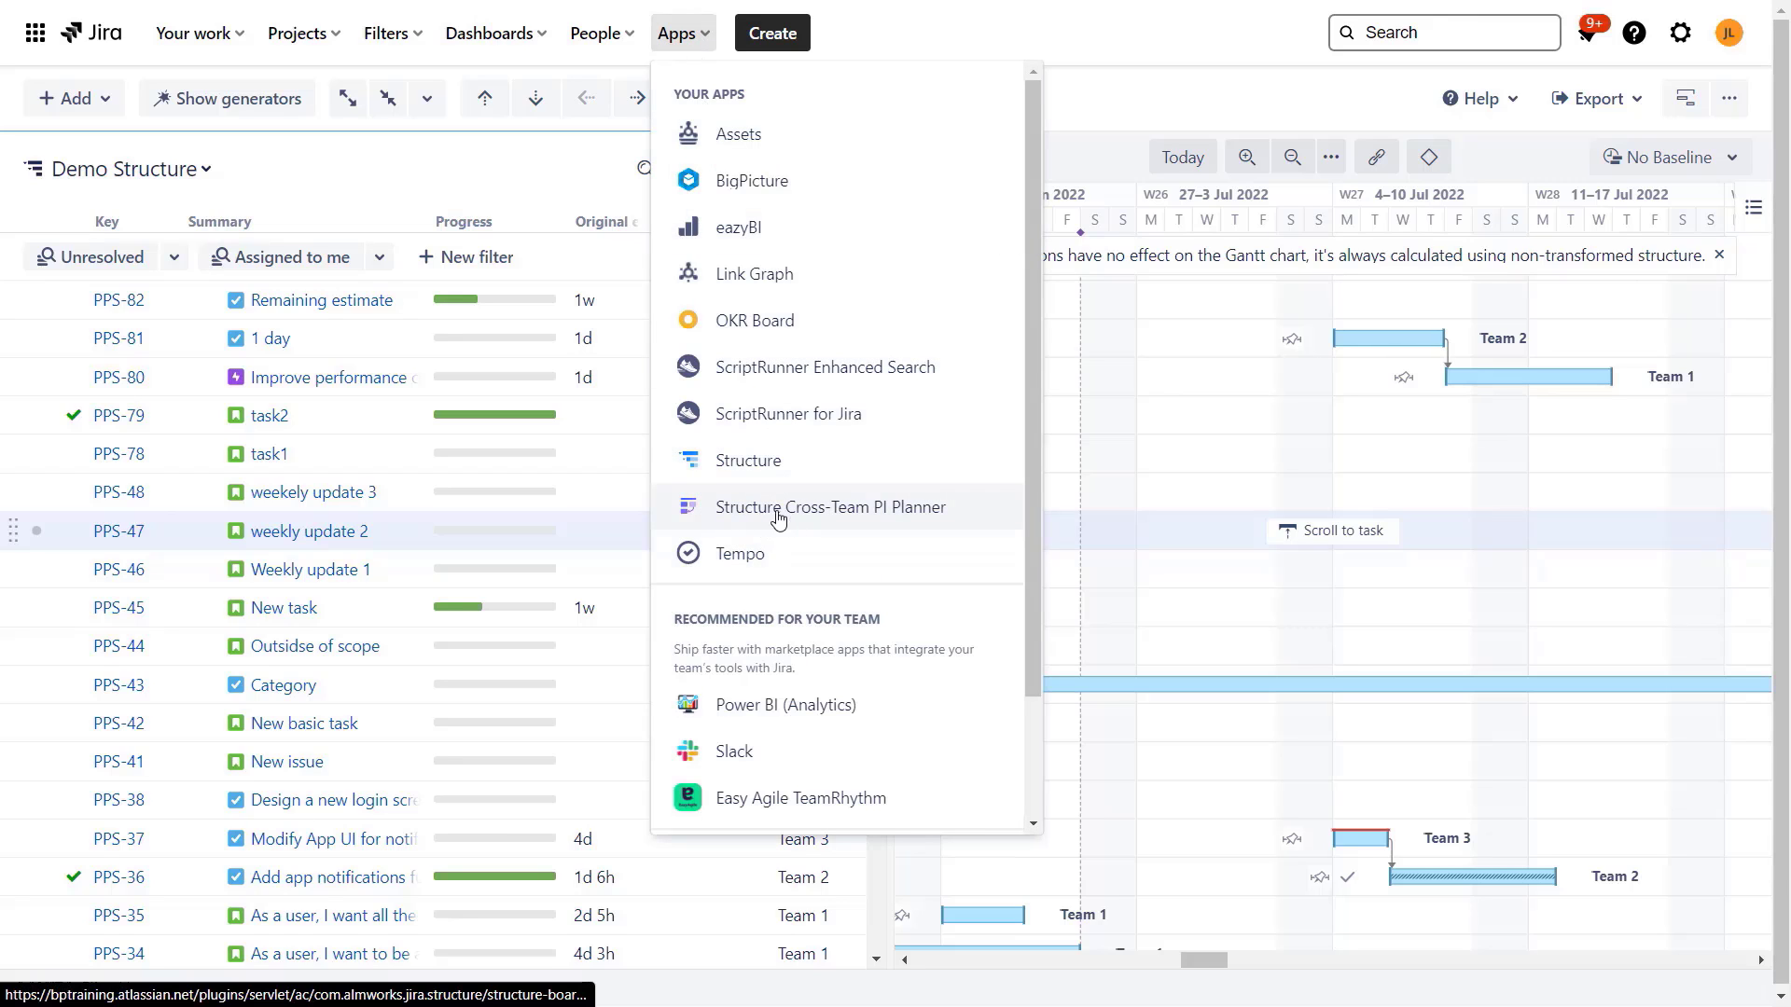